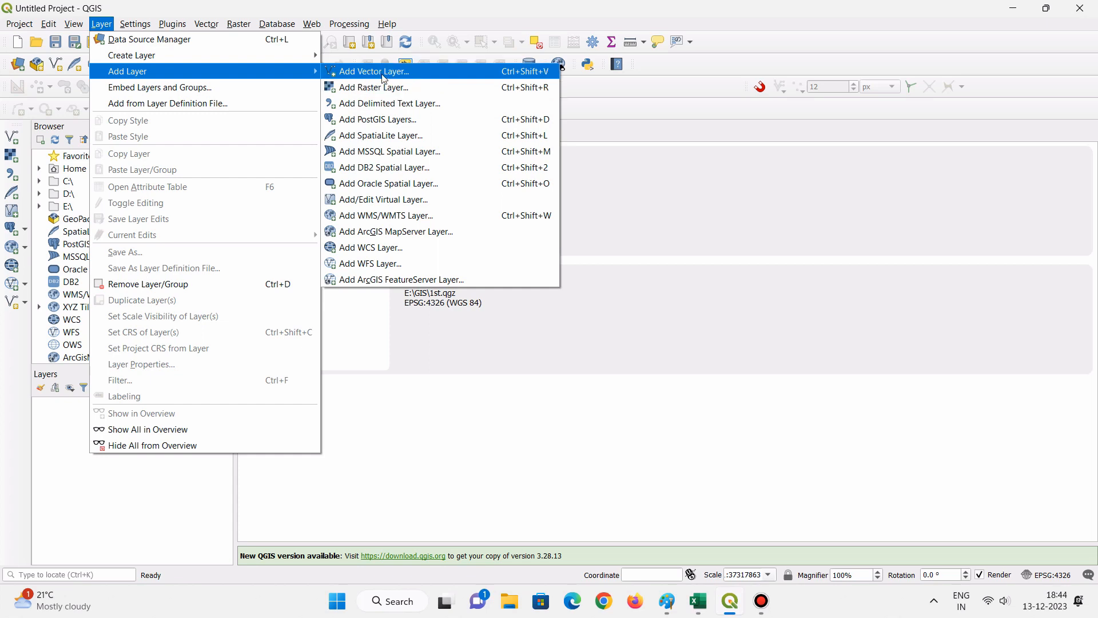
- Start adding a vector layer and browse for its dataset in the E:\GIS\shp file folder
left_click(382, 74)
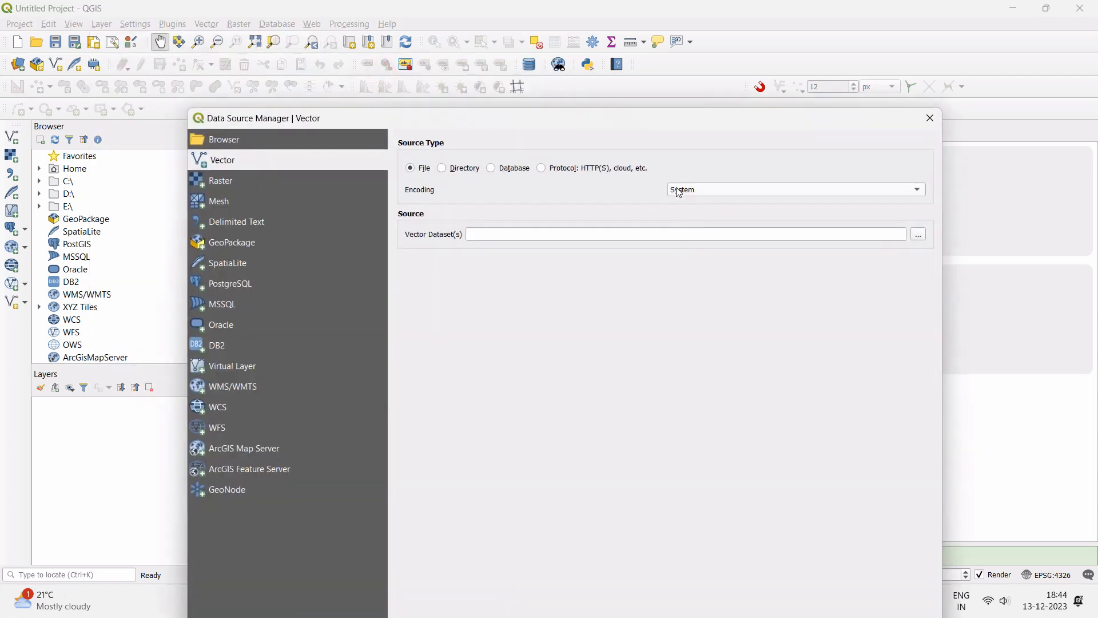
left_click_drag(658, 124, 664, 33)
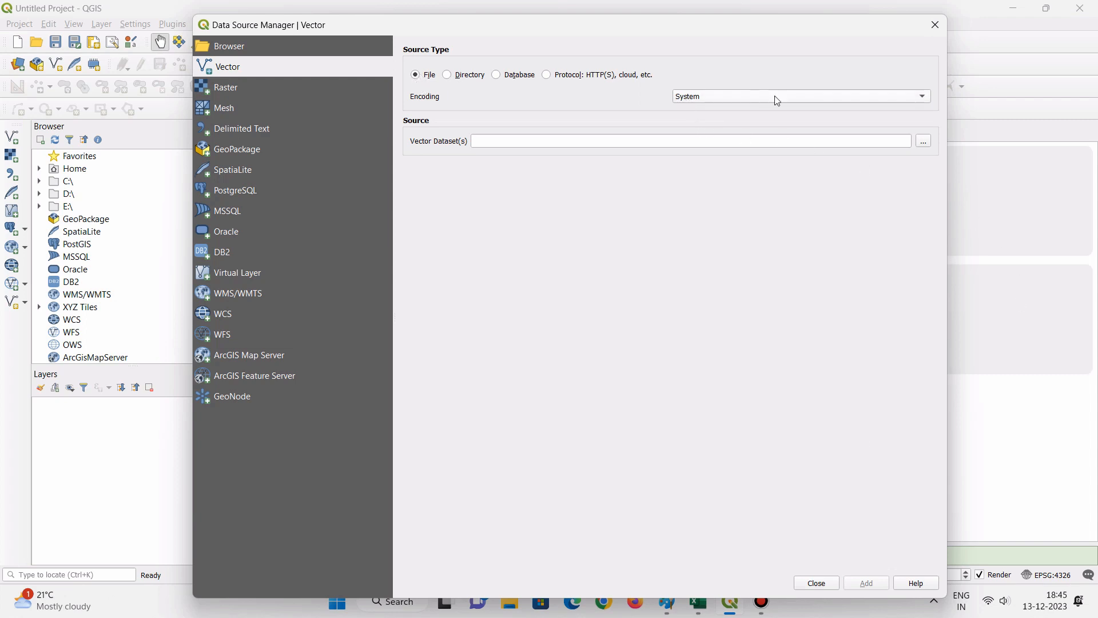
left_click(924, 141)
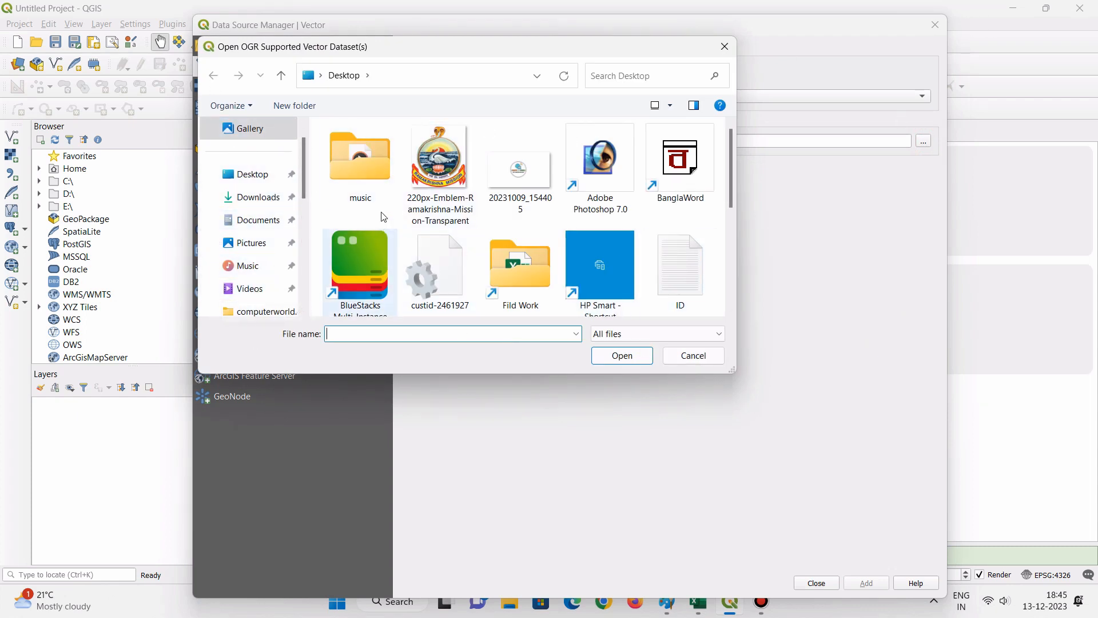
scroll(232, 250, "down", 5)
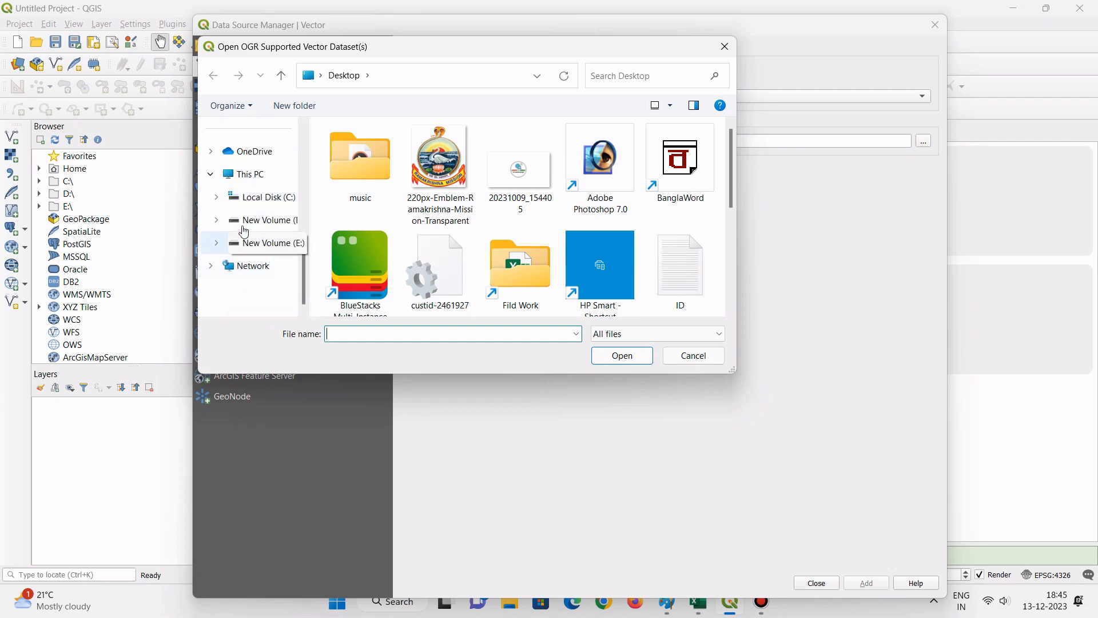
left_click(252, 246)
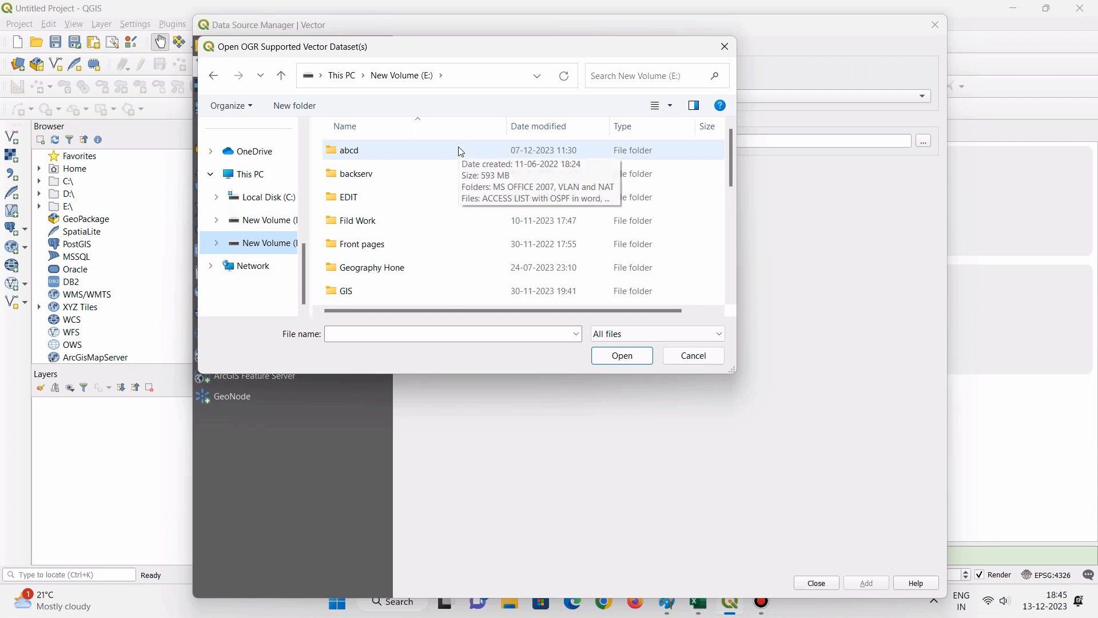
double_click(391, 289)
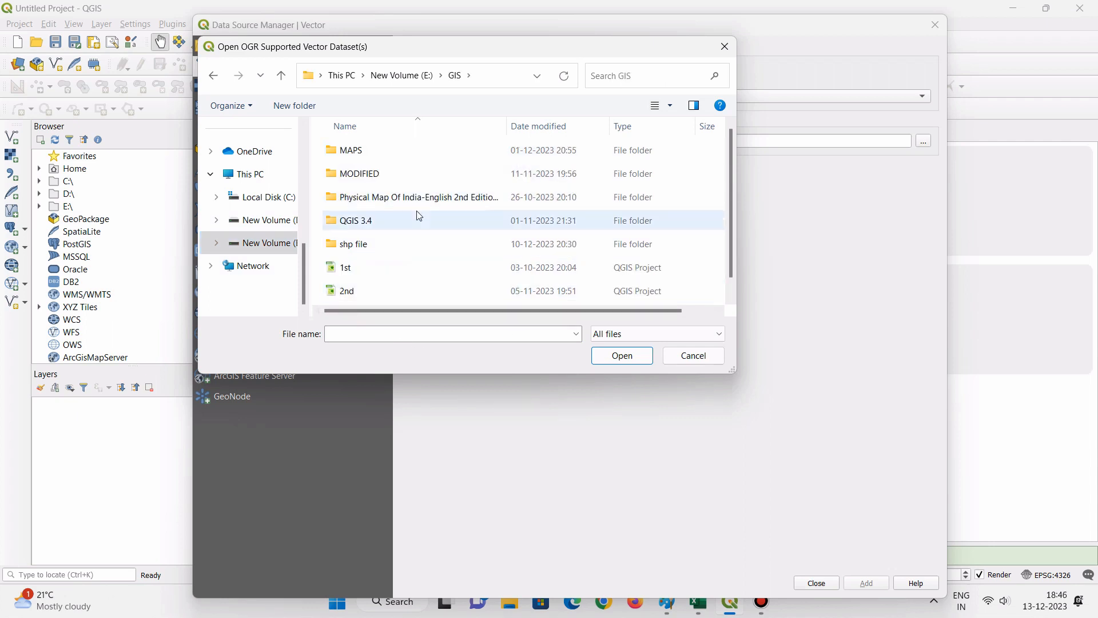
double_click(374, 251)
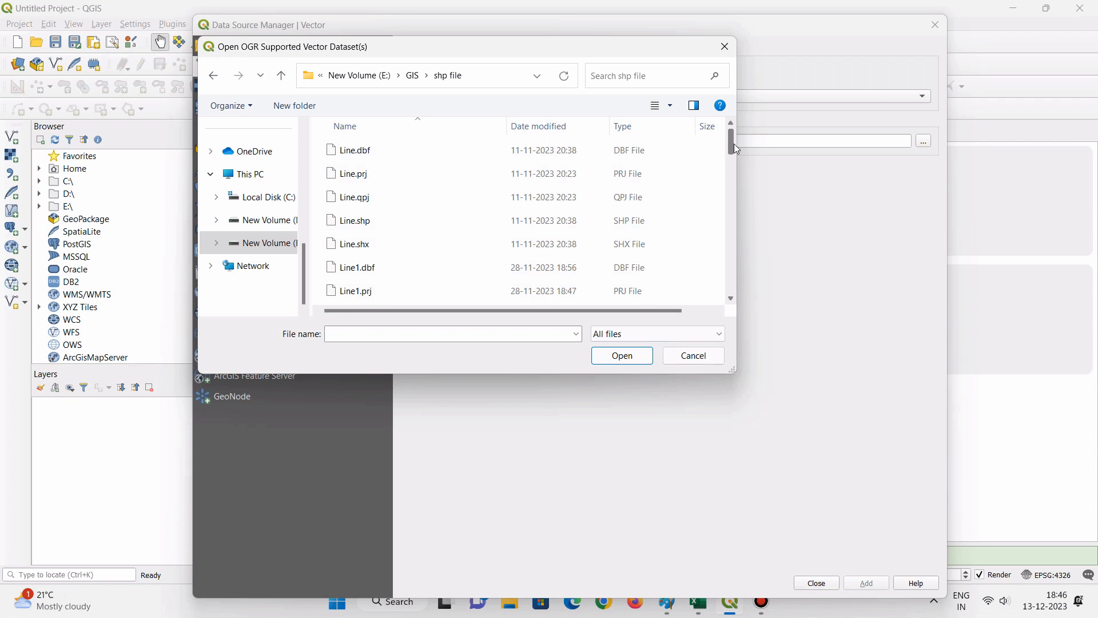
- Choose Purulia_block.shp as the vector dataset to load
scroll(735, 150, "down", 1)
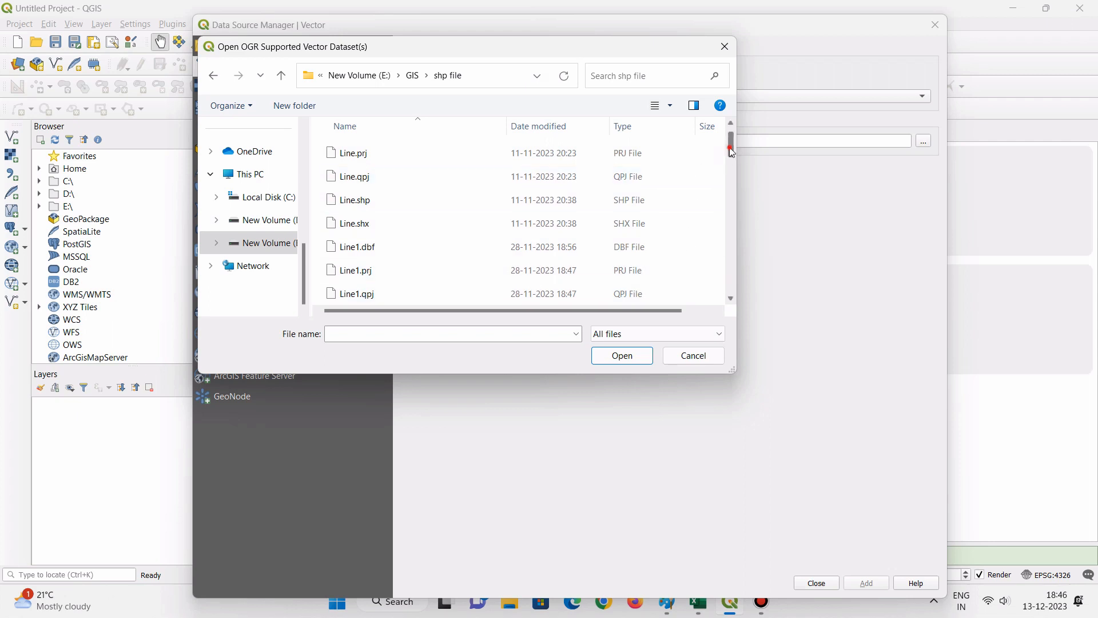
left_click_drag(730, 147, 747, 264)
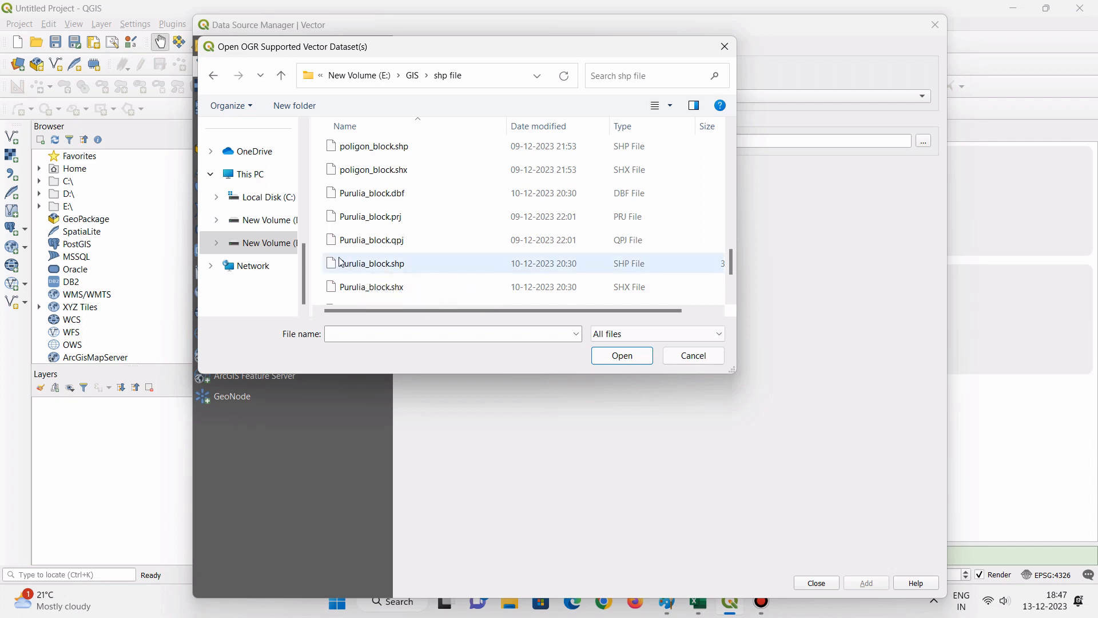
left_click(402, 264)
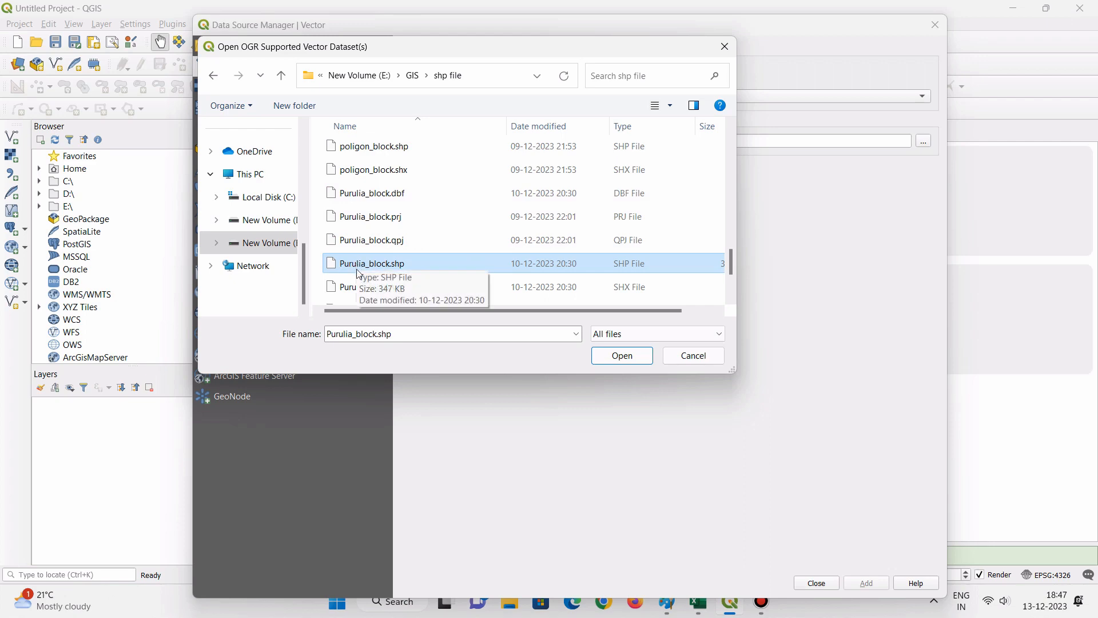
left_click(623, 356)
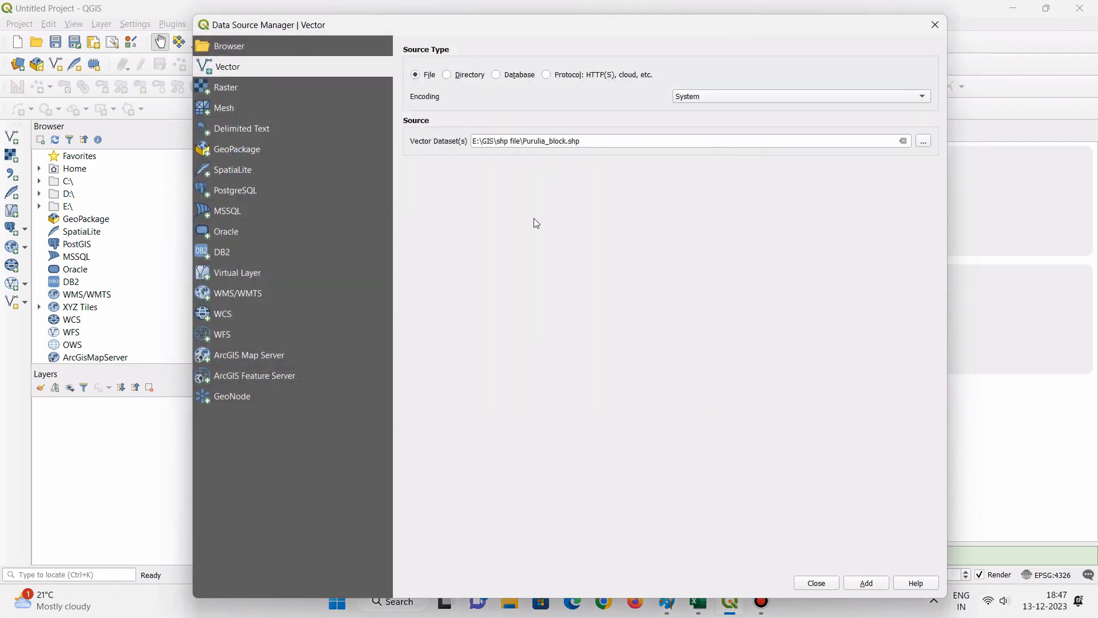
- Add the Purulia_block dataset to the project as a layer and close the Data Source Manager
left_click_drag(601, 31, 604, 17)
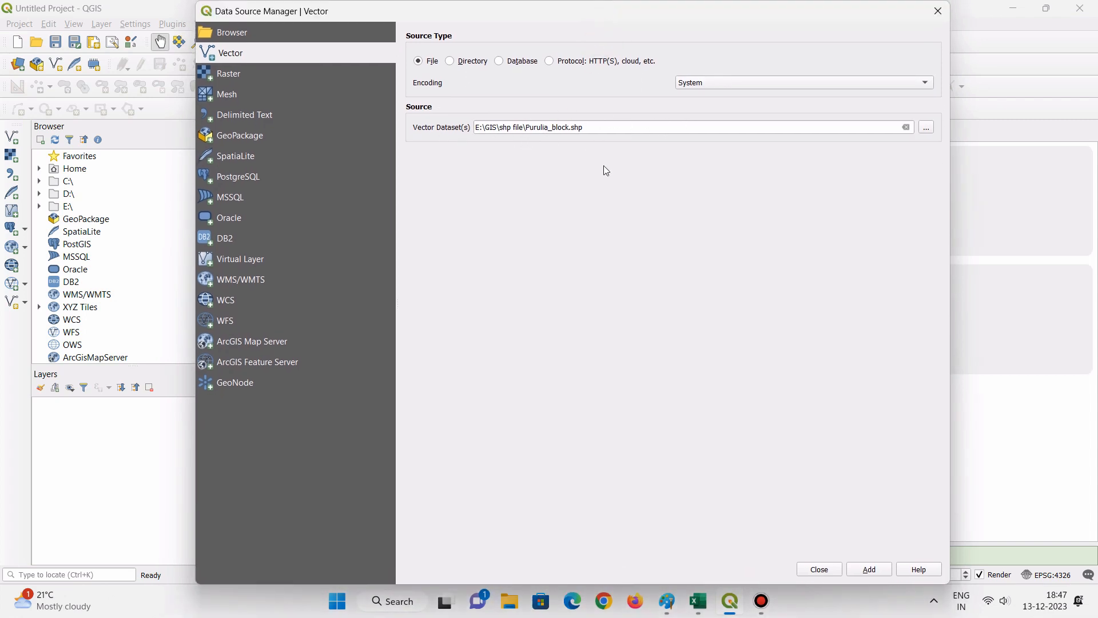
left_click(873, 570)
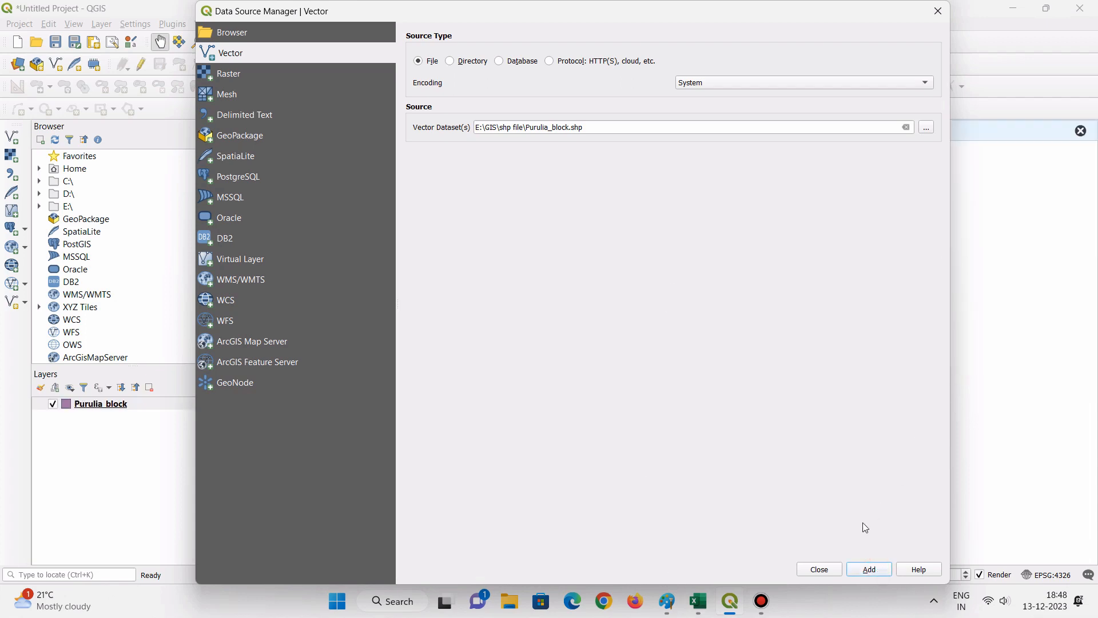
left_click(821, 570)
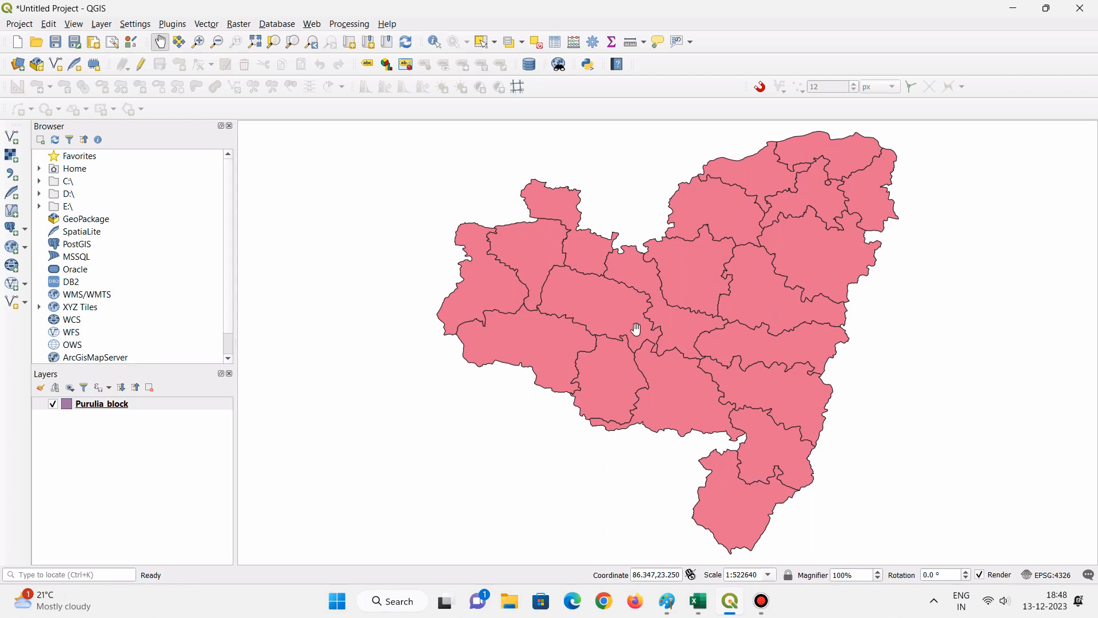
scroll(582, 303, "up", 1)
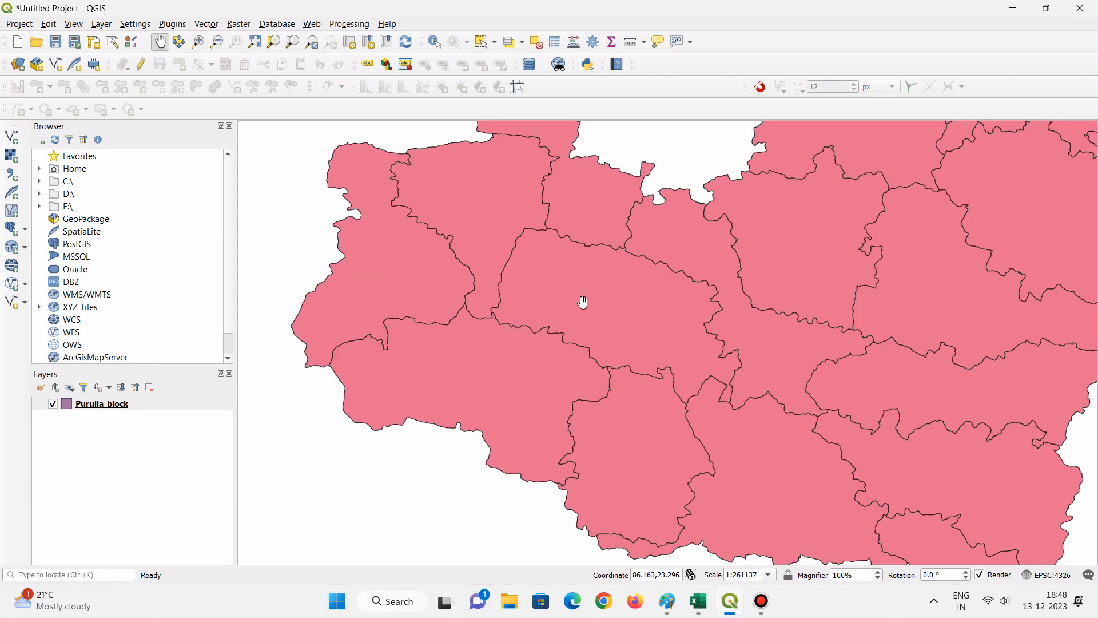
scroll(584, 302, "down", 1)
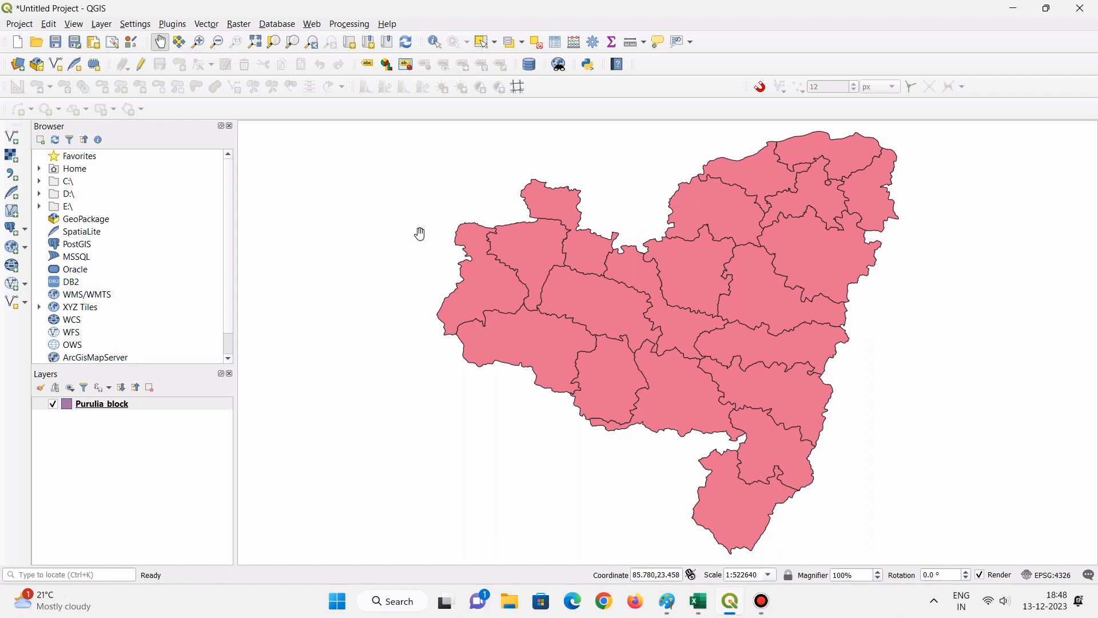
- Enable snapping and set the project snapping mode to Advanced Configuration
left_click(761, 89)
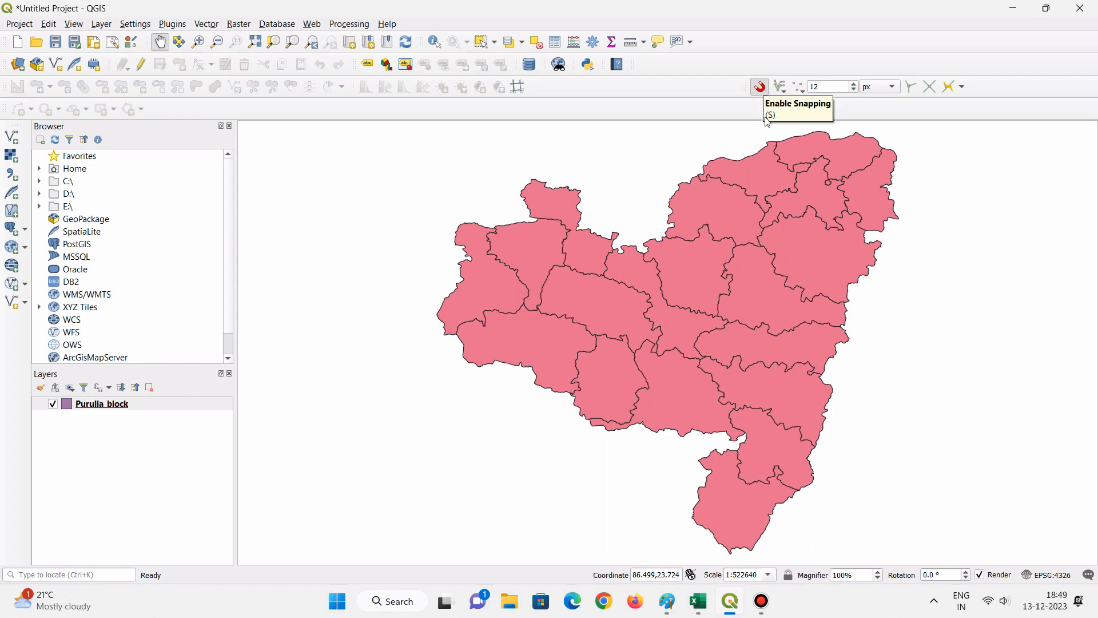
left_click(782, 87)
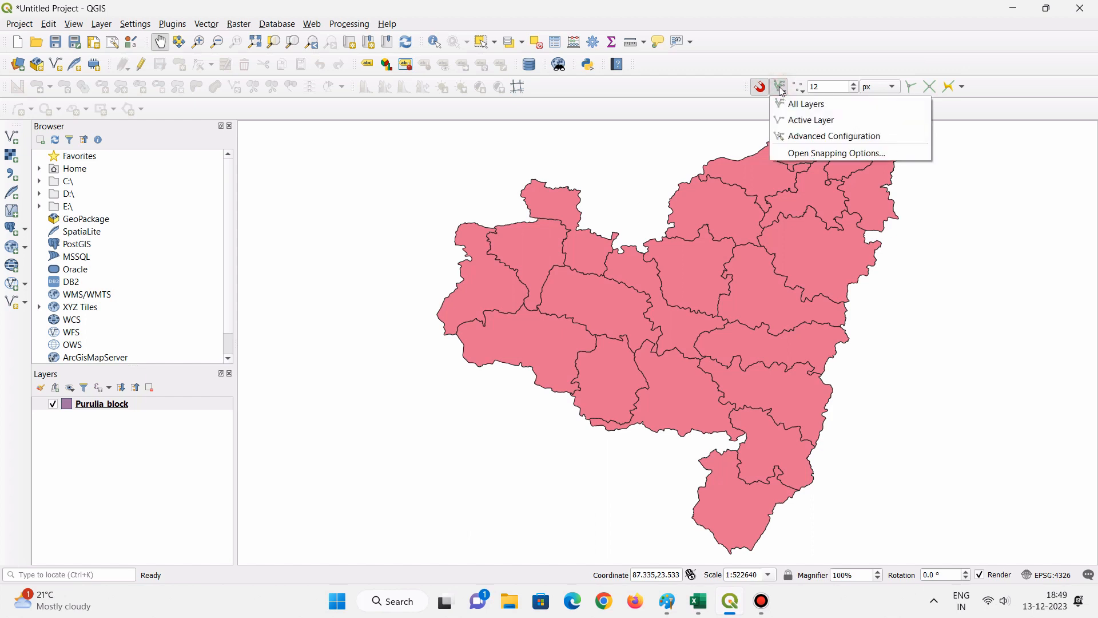
left_click(796, 154)
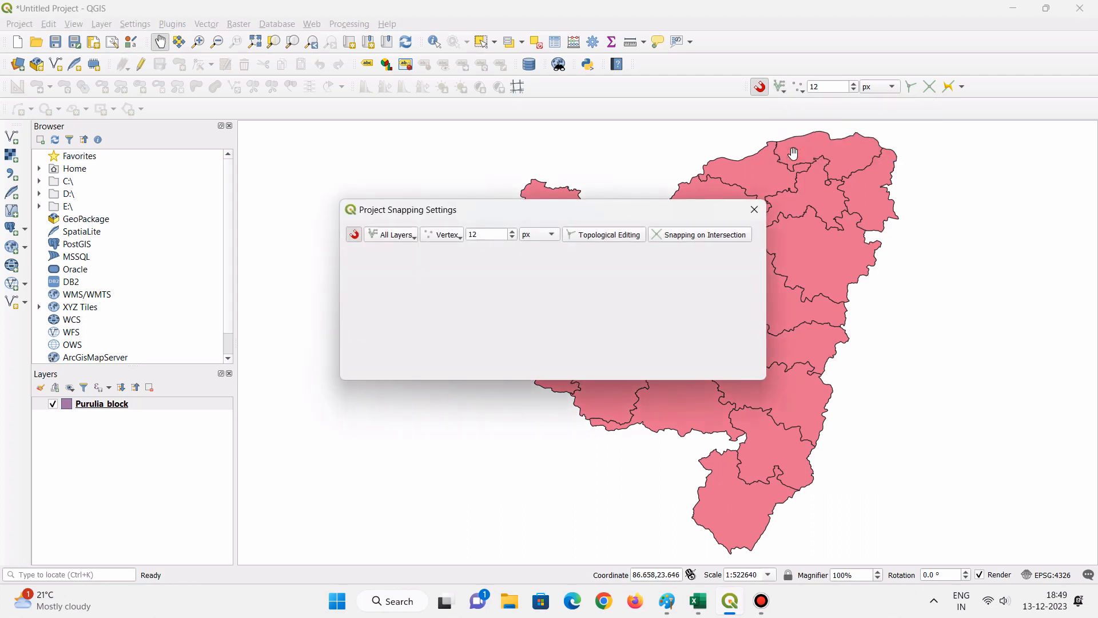
left_click(399, 240)
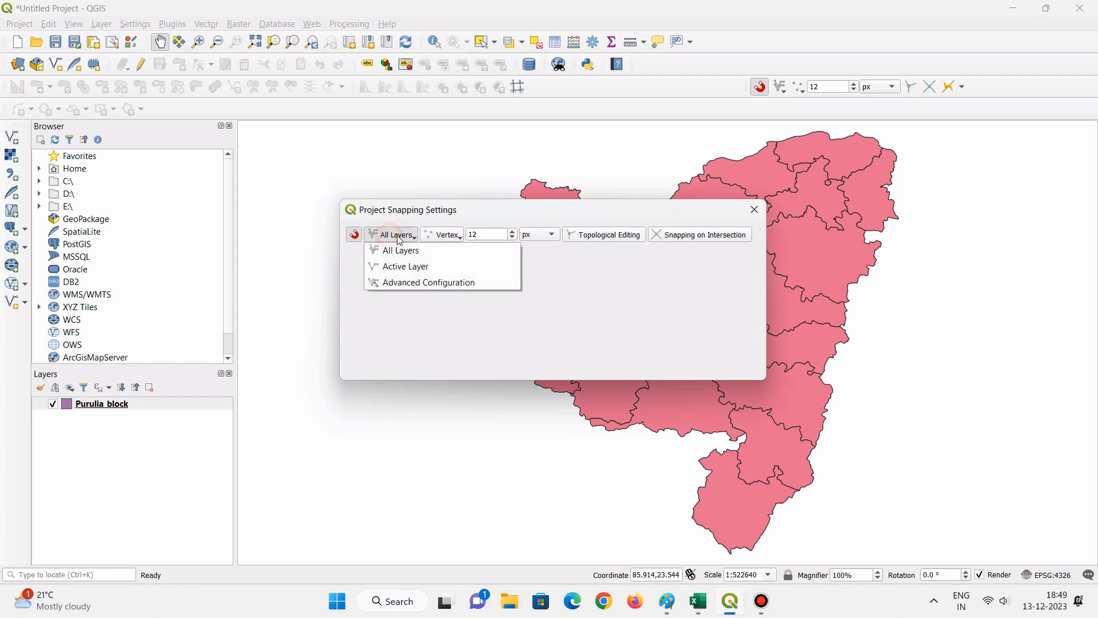
left_click(404, 283)
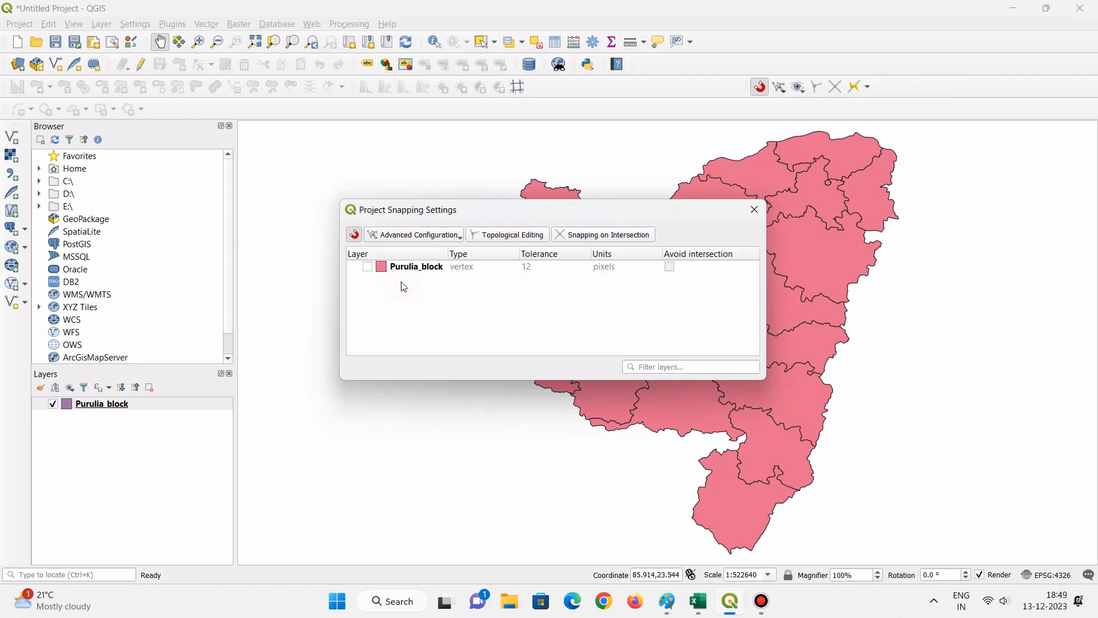
- Turn on snapping and Avoid intersection for the Purulia_block layer, closing the snapping settings
left_click(368, 268)
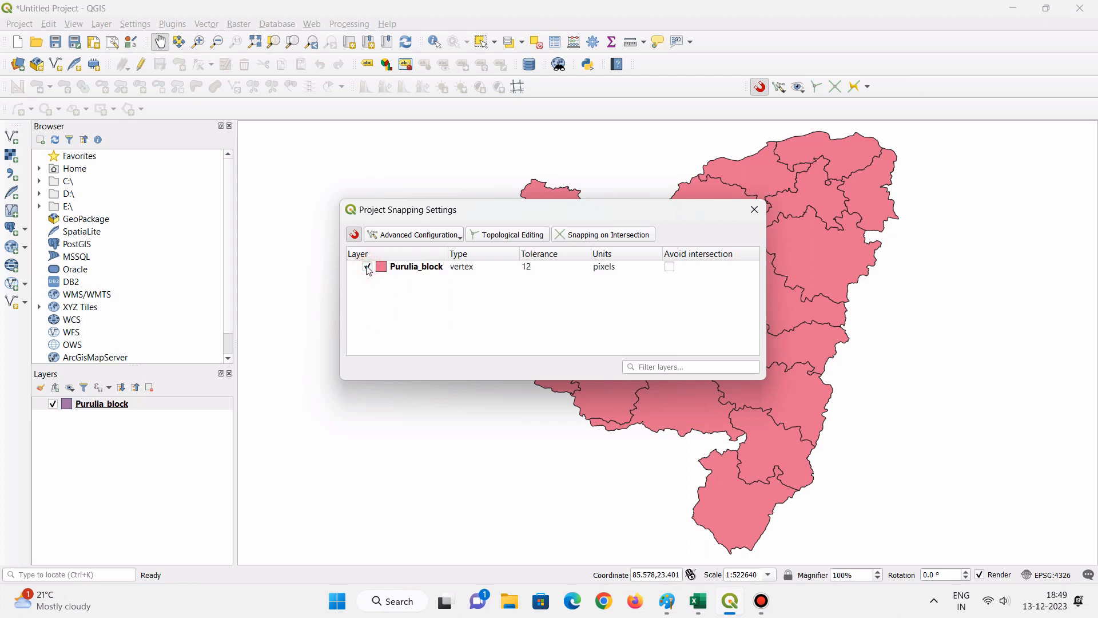
left_click(669, 268)
left_click(753, 211)
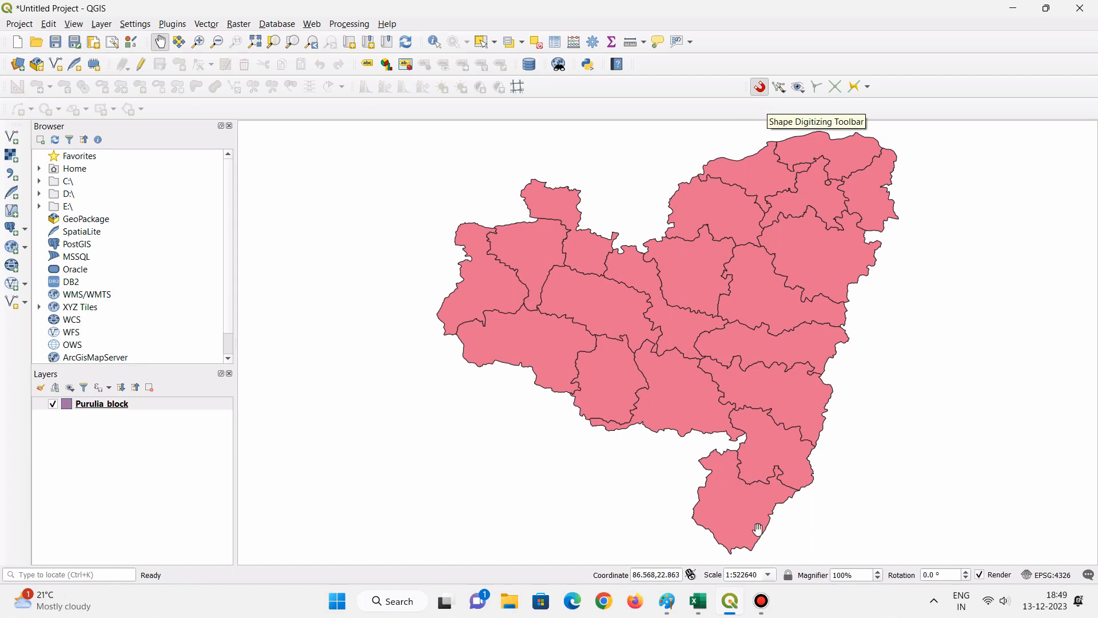
- Switch to Paint and sketch two irregular region outlines side by side that share a common border
left_click(1011, 7)
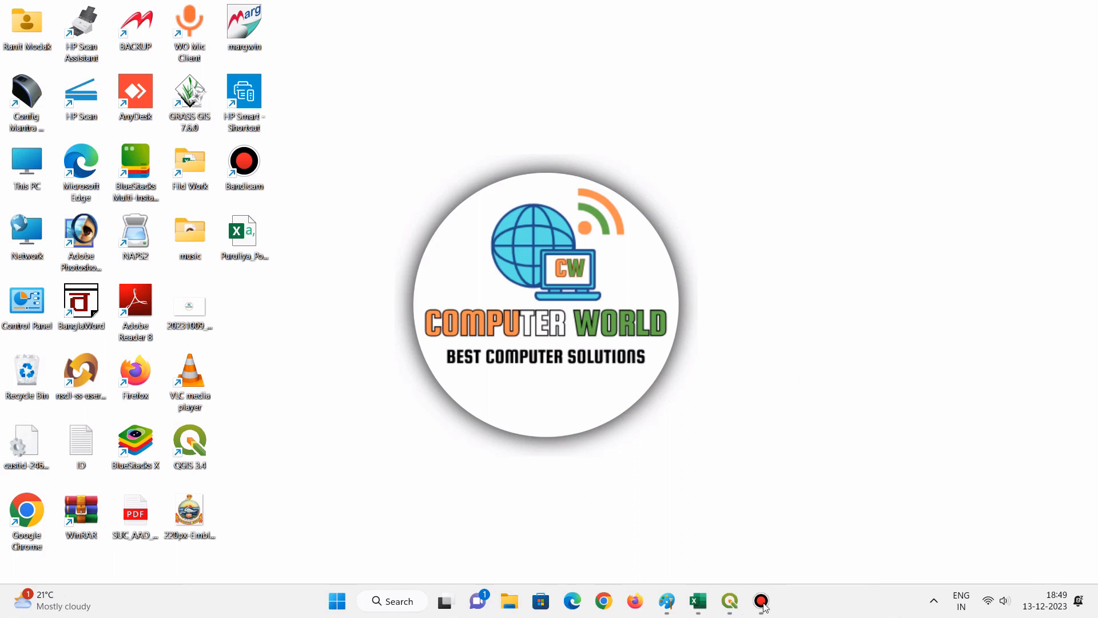
left_click(664, 602)
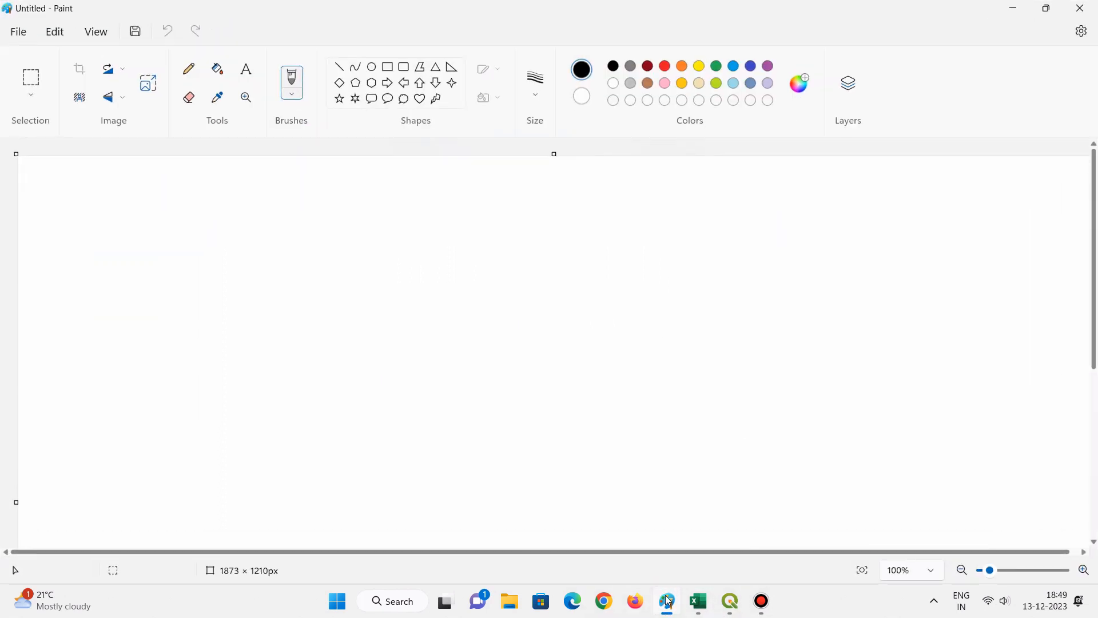
left_click(500, 266)
mouse_move(412, 223)
left_mouse_down()
mouse_move(368, 235)
mouse_move(378, 260)
mouse_move(348, 289)
mouse_move(369, 344)
mouse_move(423, 347)
mouse_move(423, 321)
mouse_move(459, 273)
mouse_move(411, 222)
left_mouse_up()
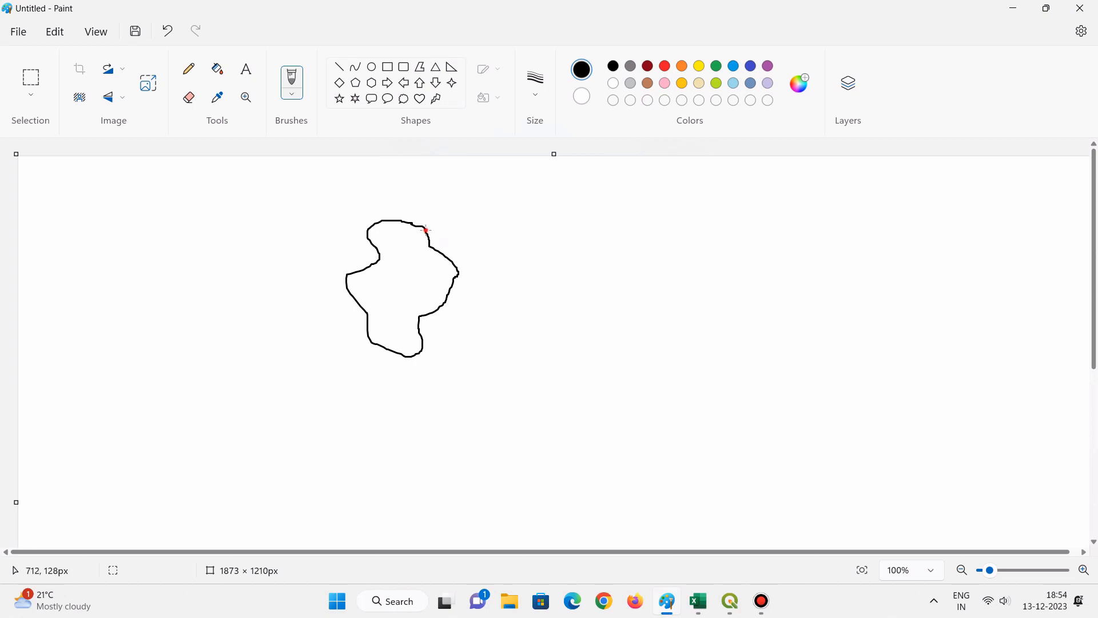
mouse_move(427, 230)
left_mouse_down()
mouse_move(446, 206)
mouse_move(479, 226)
mouse_move(510, 271)
mouse_move(493, 300)
mouse_move(501, 341)
mouse_move(472, 353)
mouse_move(422, 339)
left_mouse_up()
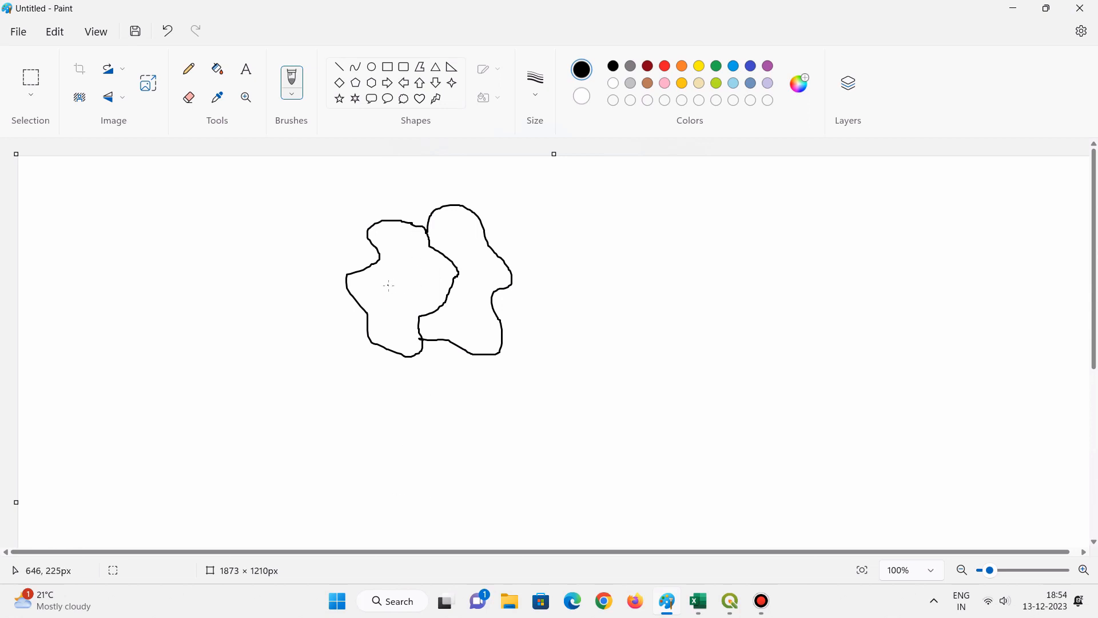
- Scribble small marks inside both adjoining regions to tell them apart
left_click_drag(388, 280, 395, 279)
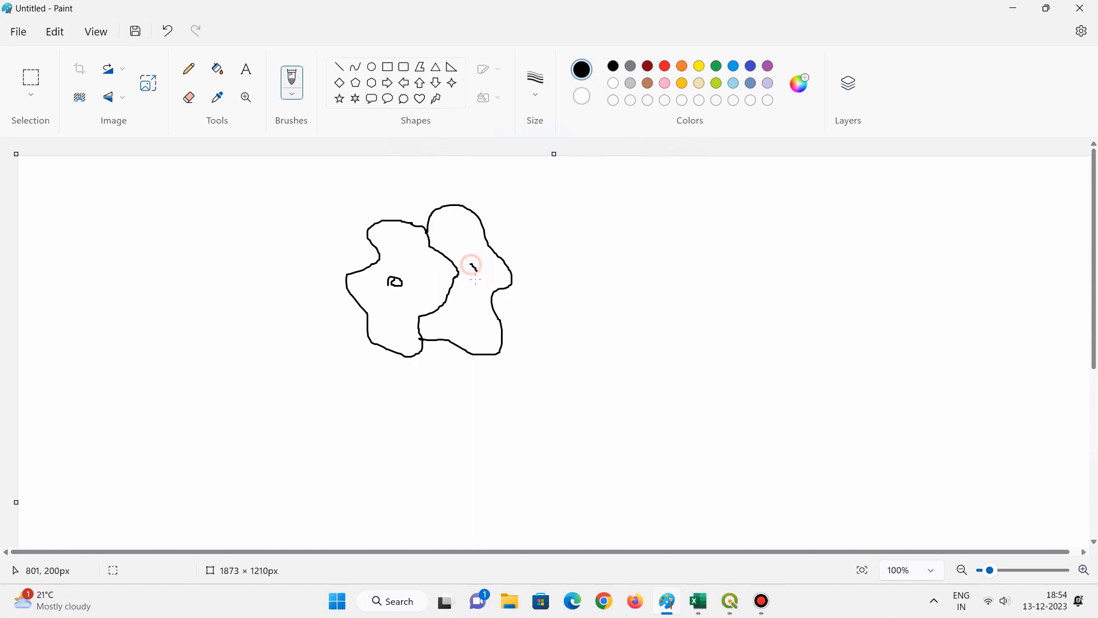
left_click_drag(473, 265, 468, 267)
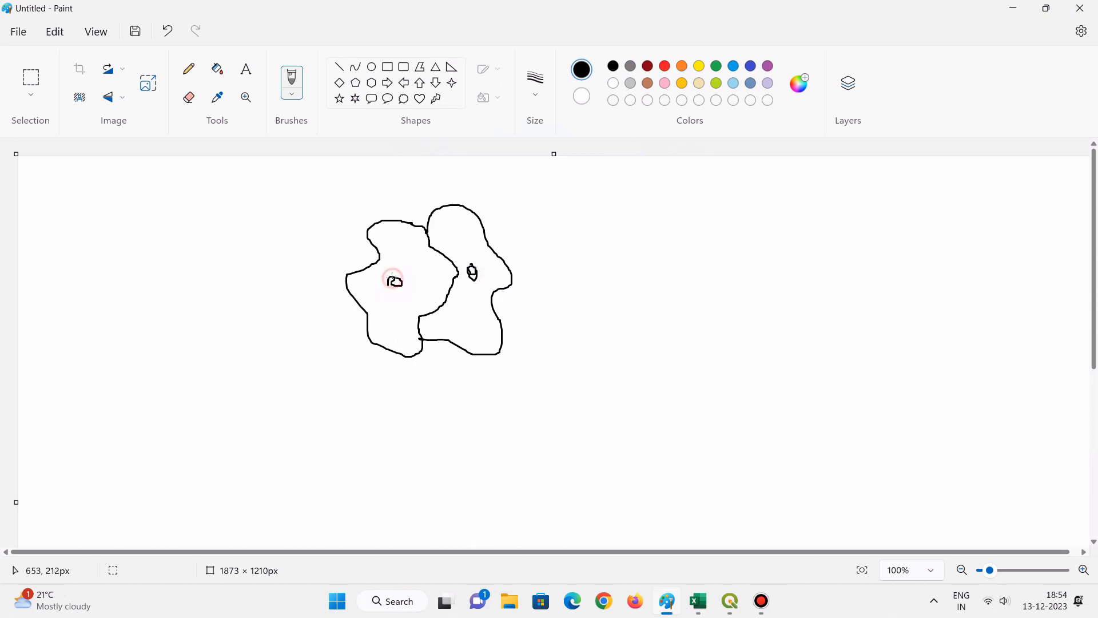
mouse_move(392, 278)
left_mouse_down()
mouse_move(397, 292)
mouse_move(388, 279)
left_mouse_up()
mouse_move(461, 240)
left_mouse_down()
mouse_move(473, 255)
mouse_move(467, 248)
left_mouse_up()
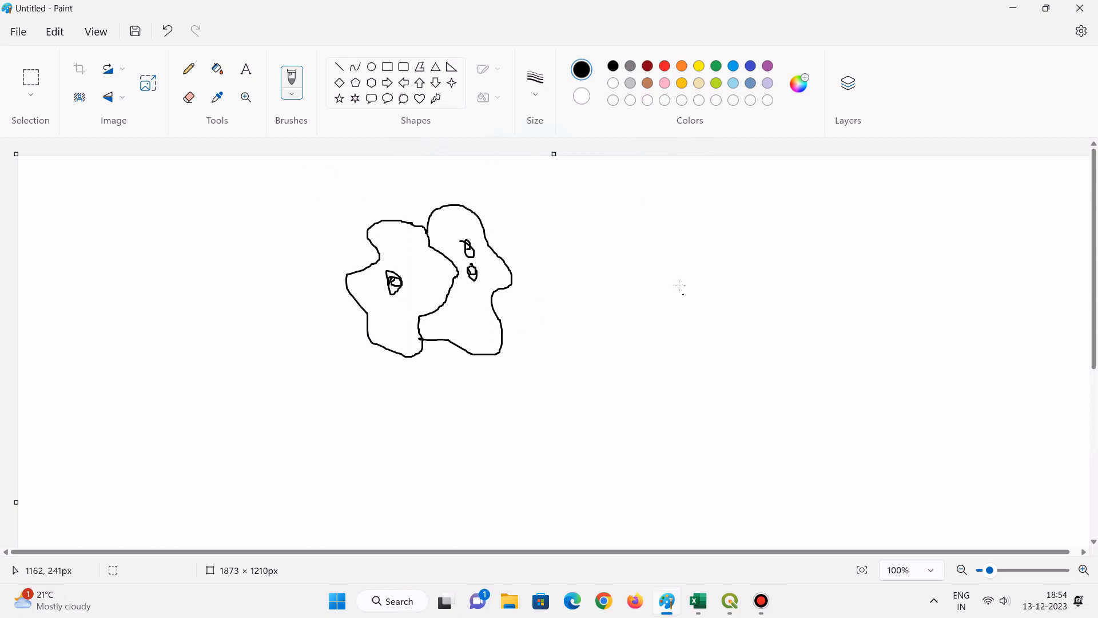
- Sketch a second pair of adjoining outlines beside the first and mark an overlap strip along their shared border
mouse_move(633, 253)
left_mouse_down()
mouse_move(638, 237)
mouse_move(684, 231)
mouse_move(711, 267)
mouse_move(710, 316)
mouse_move(662, 331)
mouse_move(630, 272)
mouse_move(635, 246)
left_mouse_up()
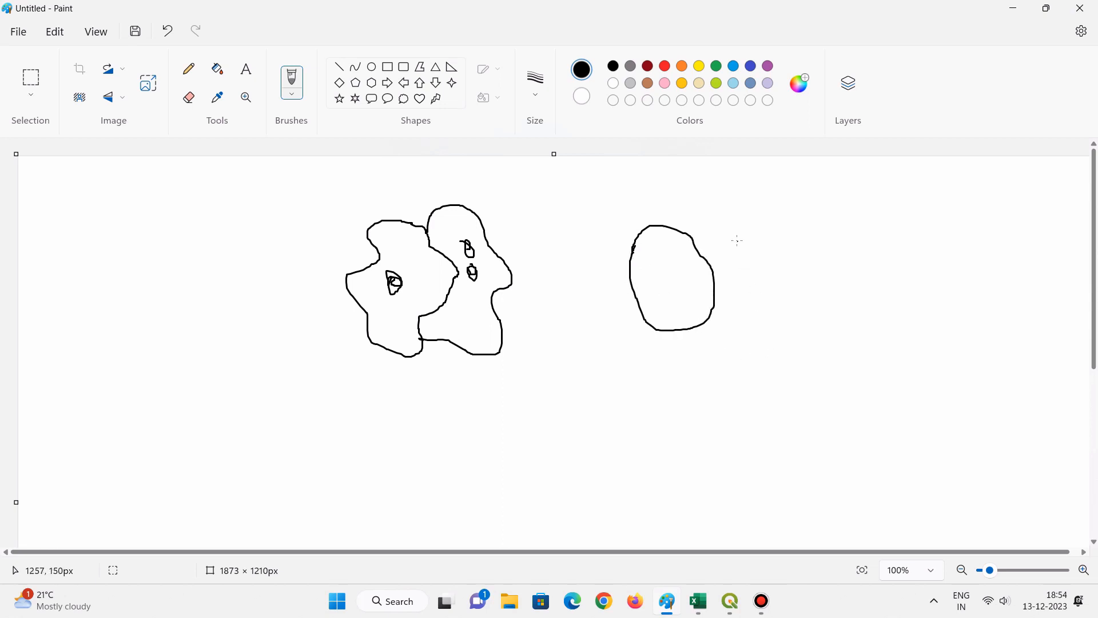
mouse_move(693, 241)
left_mouse_down()
mouse_move(760, 224)
mouse_move(781, 261)
mouse_move(761, 345)
mouse_move(720, 346)
mouse_move(710, 322)
left_mouse_up()
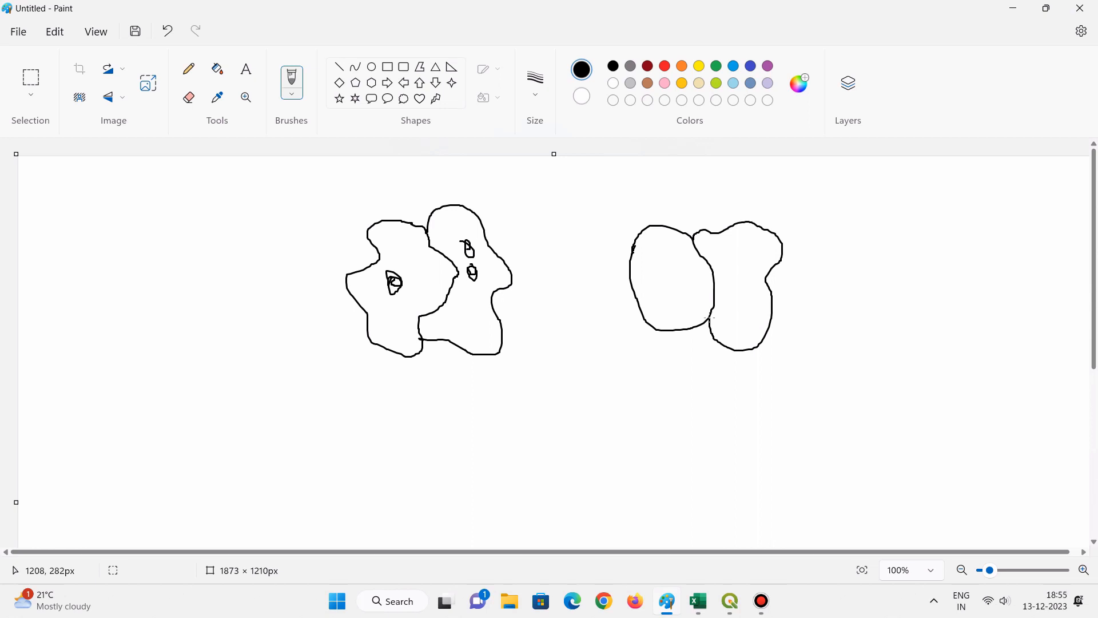
left_click_drag(710, 316, 698, 245)
left_click_drag(705, 264, 711, 295)
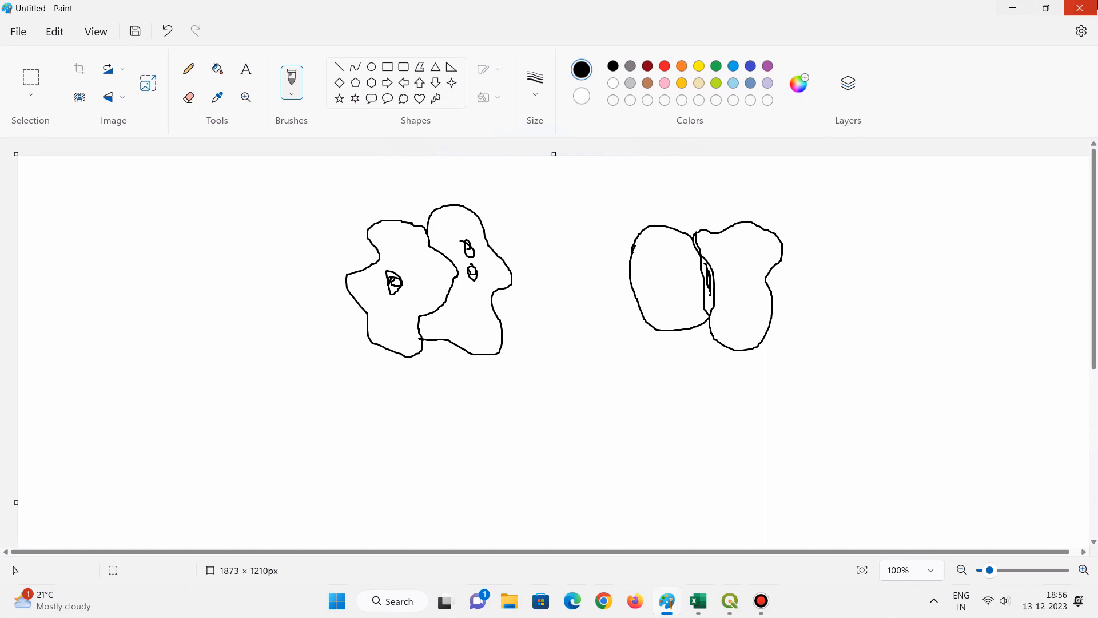
- Close Paint without saving the sketch and return to the QGIS project
left_click(1080, 8)
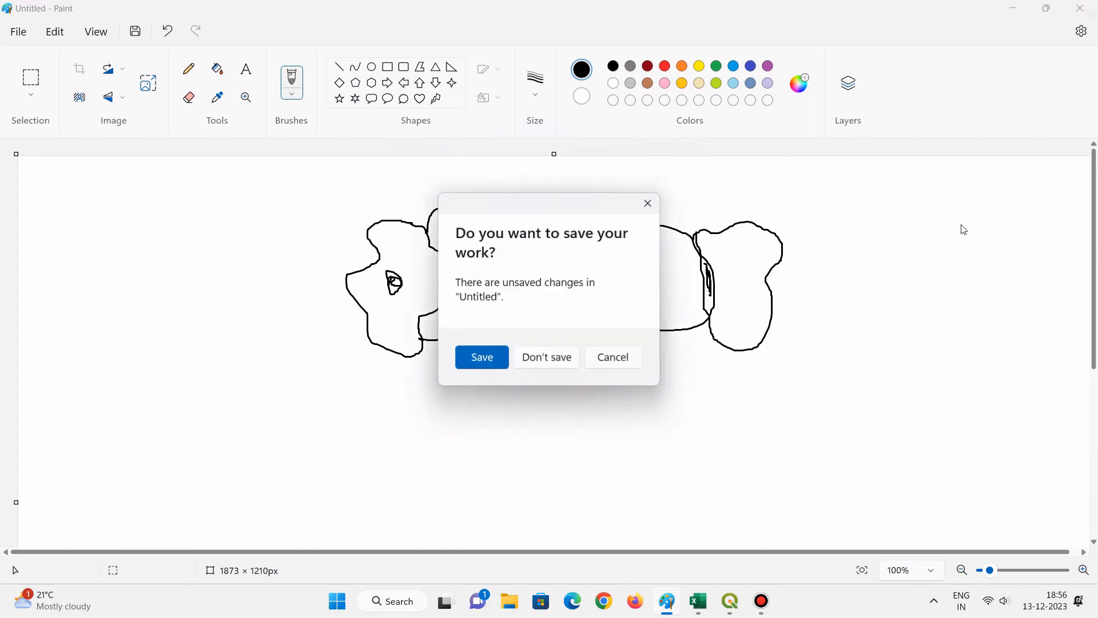
left_click(553, 360)
left_click(716, 601)
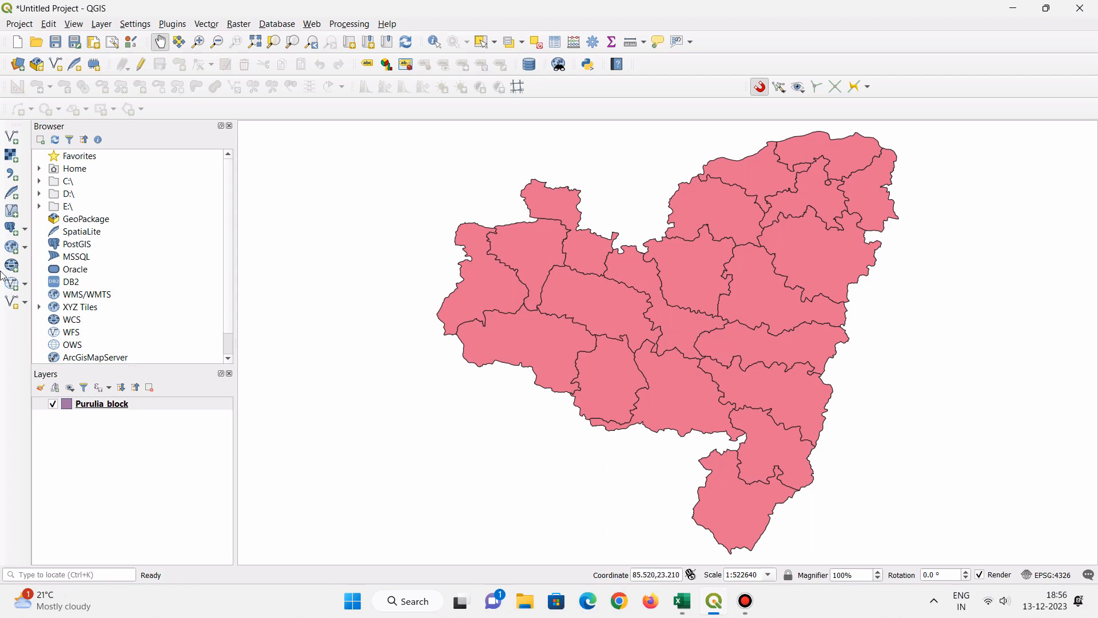
- Open the attribute table of the Purulia_block layer and enable editing
right_click(95, 403)
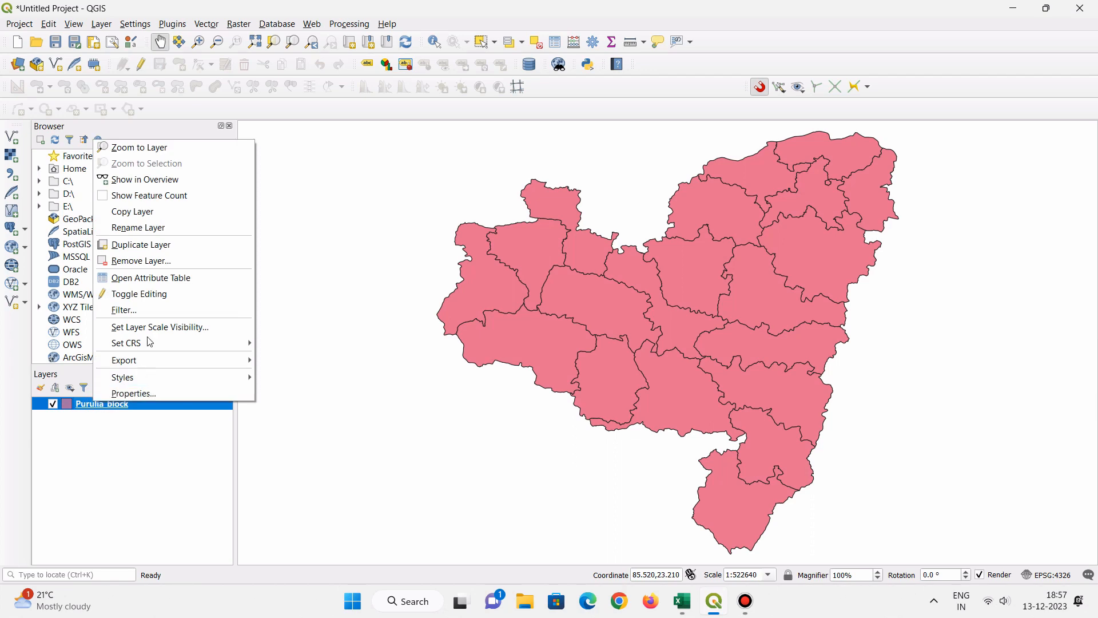
left_click(132, 276)
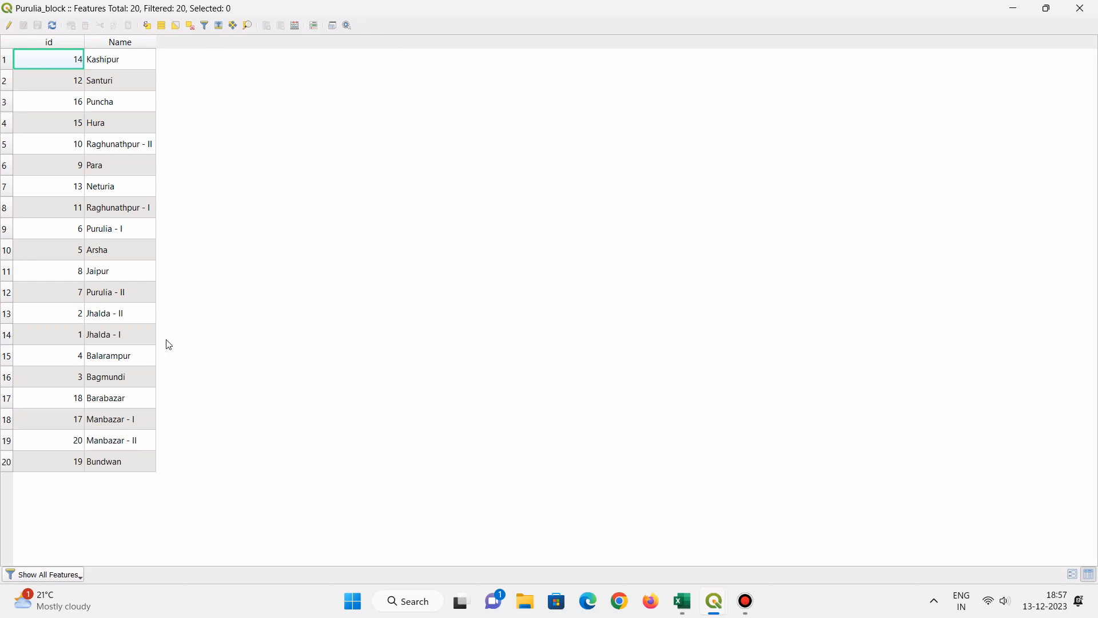
left_click(9, 26)
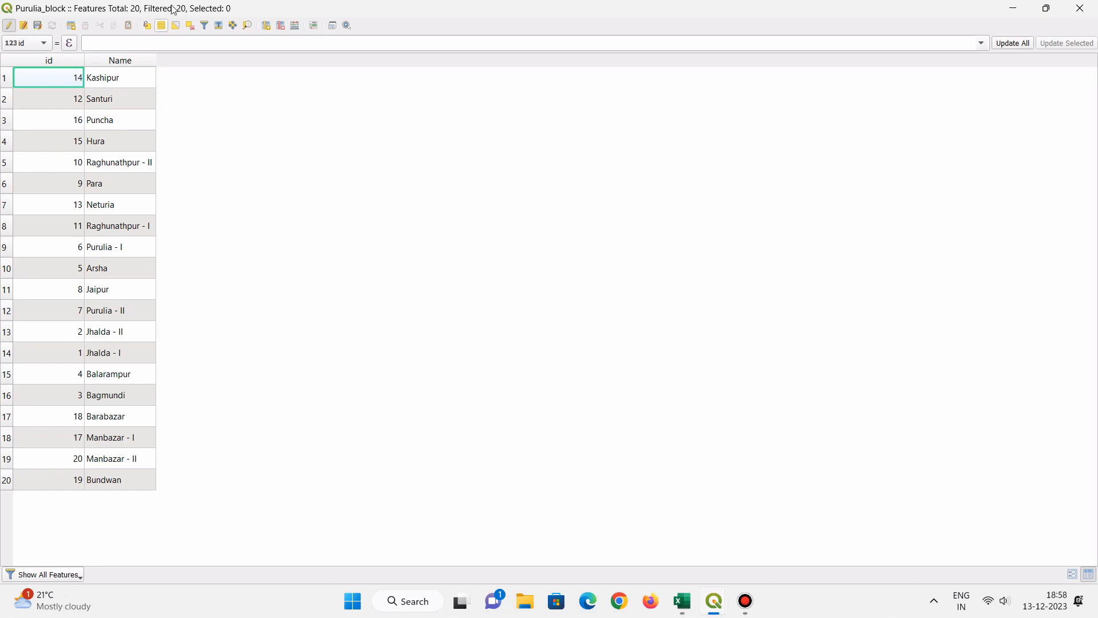
- Add a whole-number field named Populaton with a length of 10 to the attribute table
left_click(267, 27)
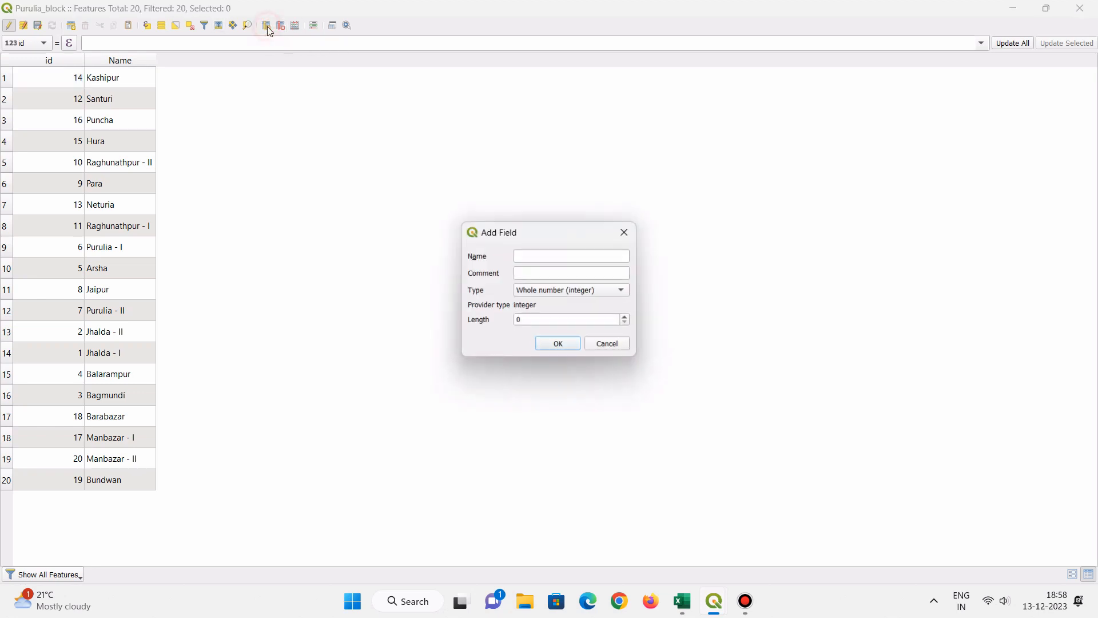
left_click(522, 256)
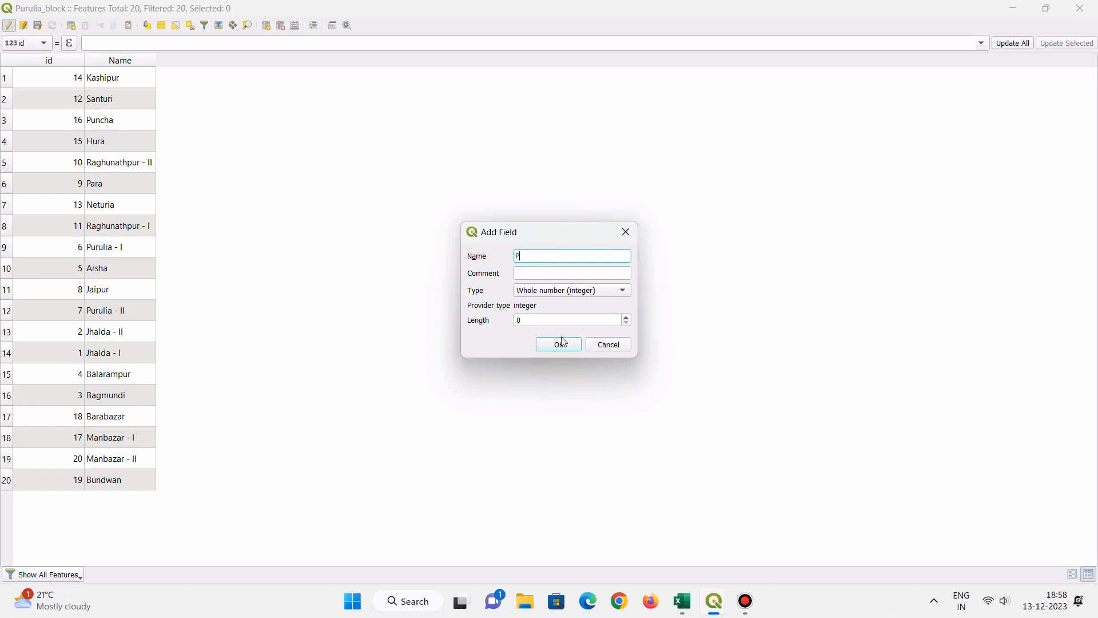
type("opo")
key("BackSpace")
type("uk")
key("BackSpace")
type("lati")
key("BackSpace")
type("on")
double_click(562, 320)
type("1")
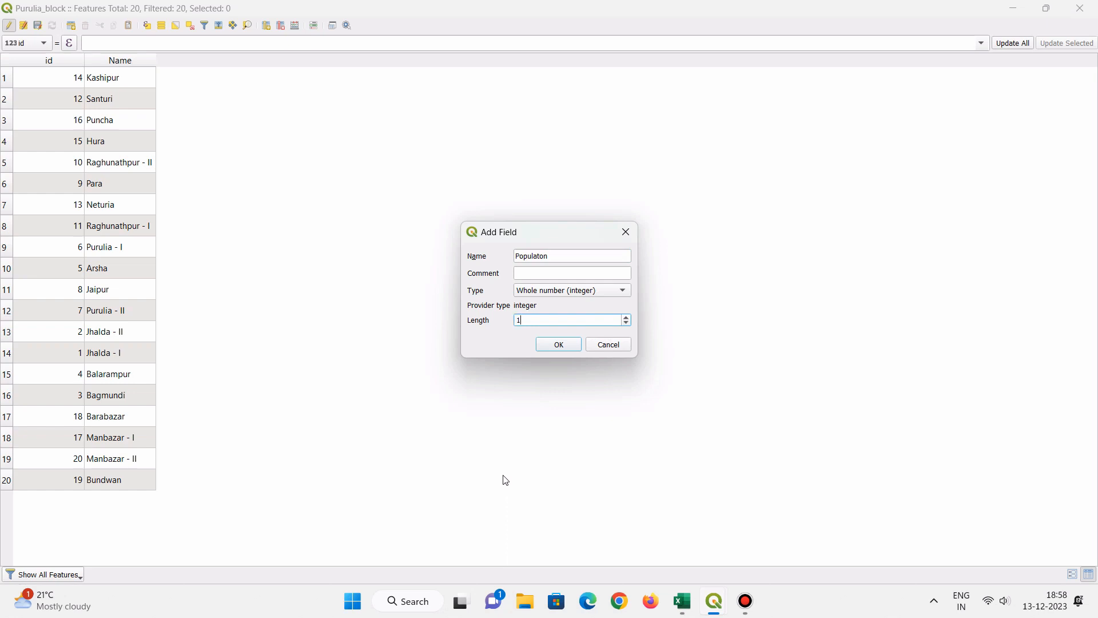
type("0")
left_click(560, 345)
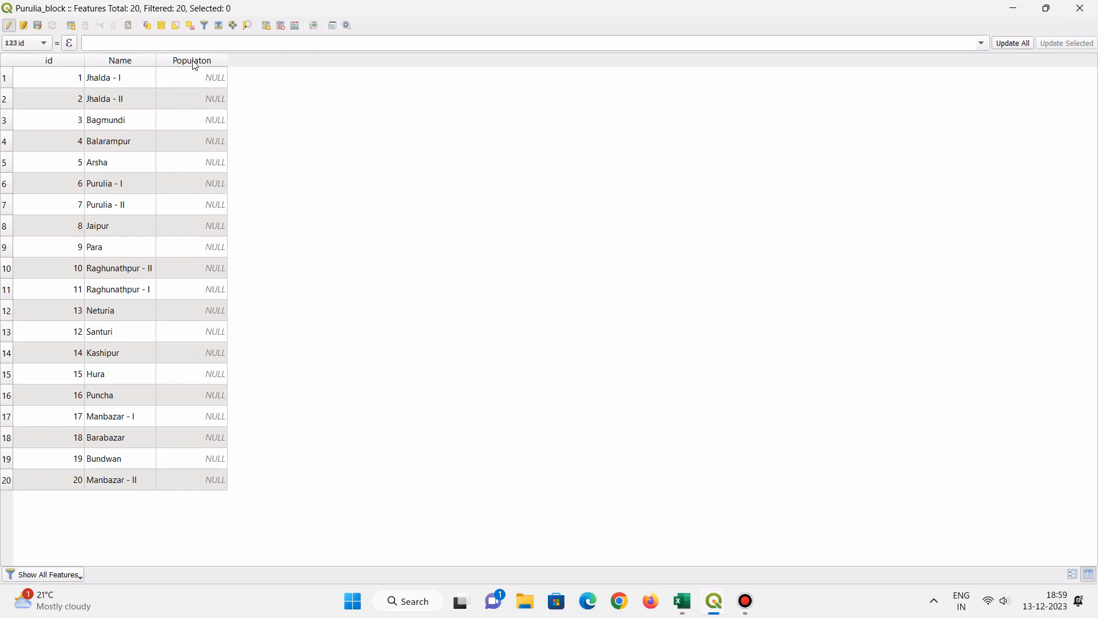
- Enter the population values 264631 for Jhalda - I and 24616646 for Jhalda - II
double_click(199, 77)
type("264631")
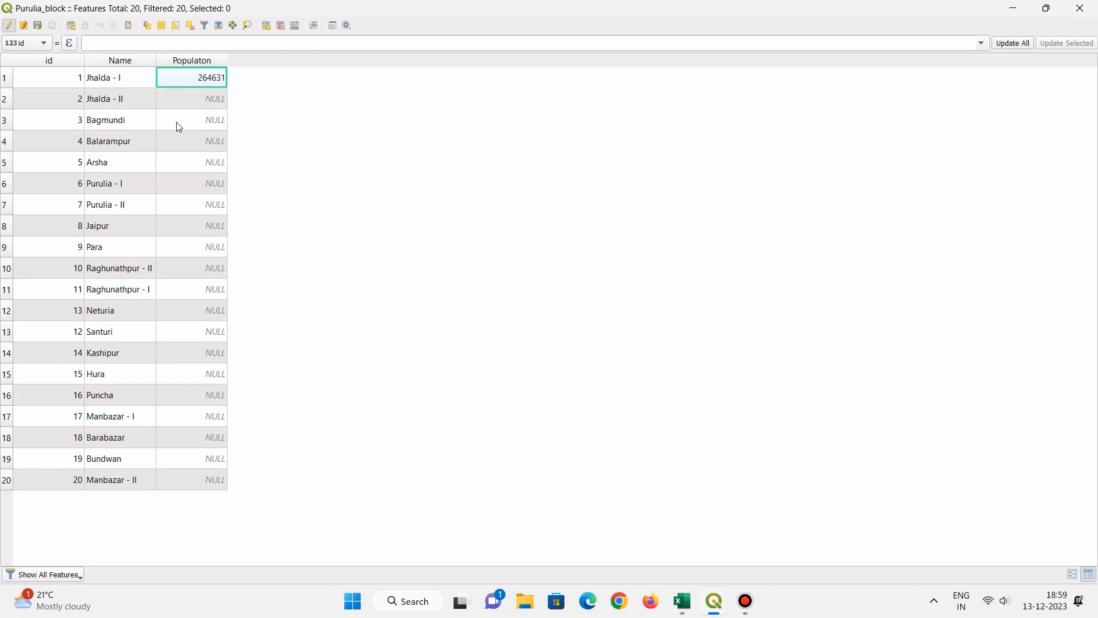
double_click(194, 99)
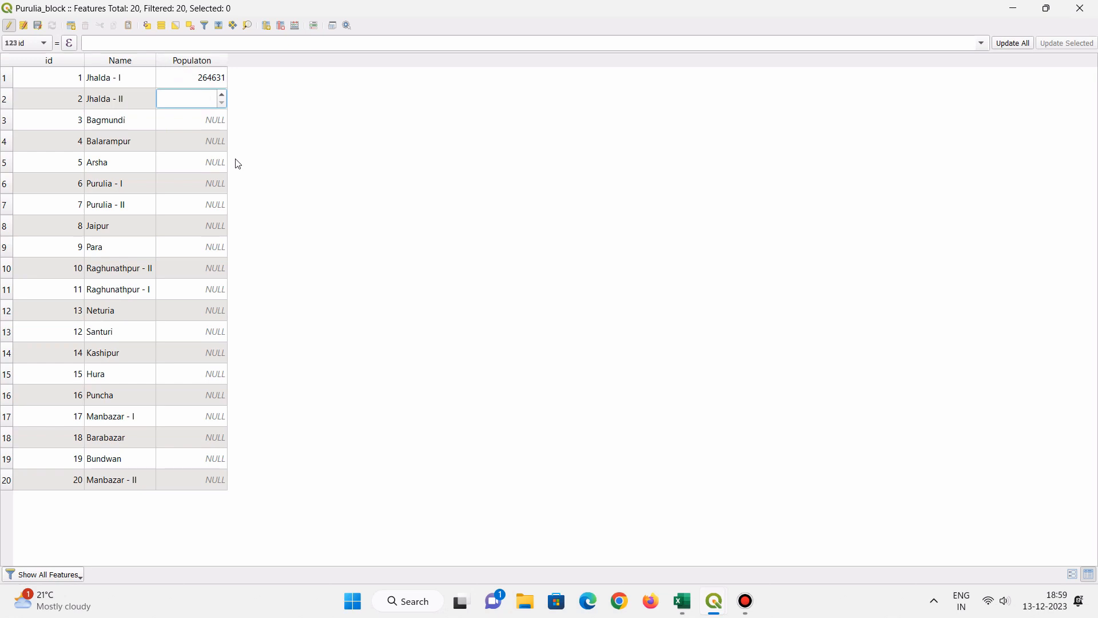
type("24616646")
key("Return")
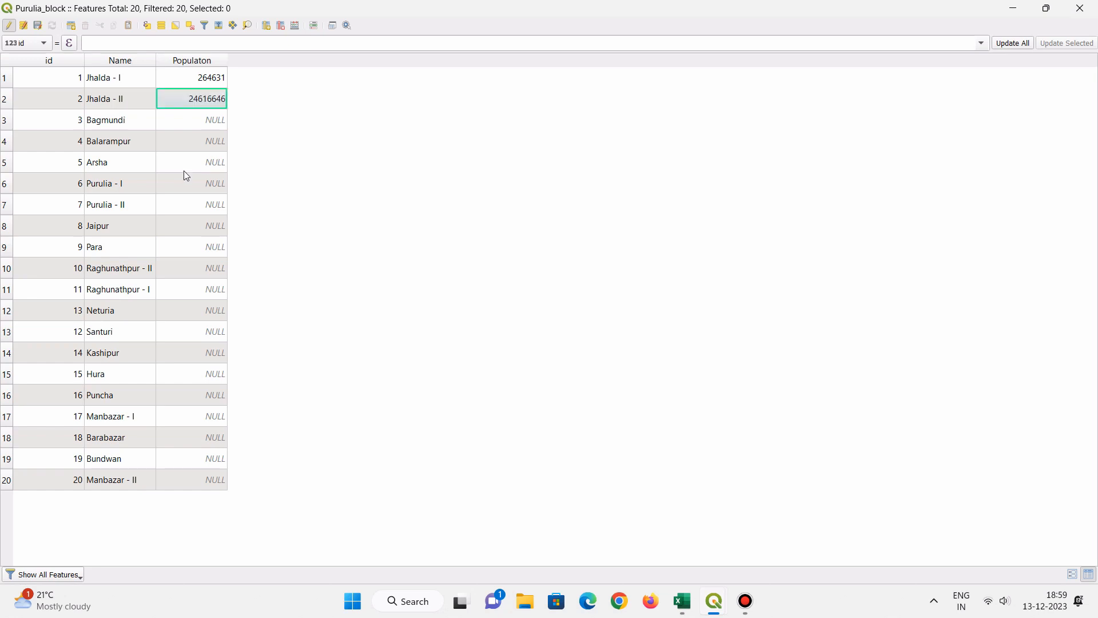
- Enter population values 2426446 for Bagmundi and 44646 for Balarampur, and sort the table by population in descending order
double_click(185, 117)
type("2420446")
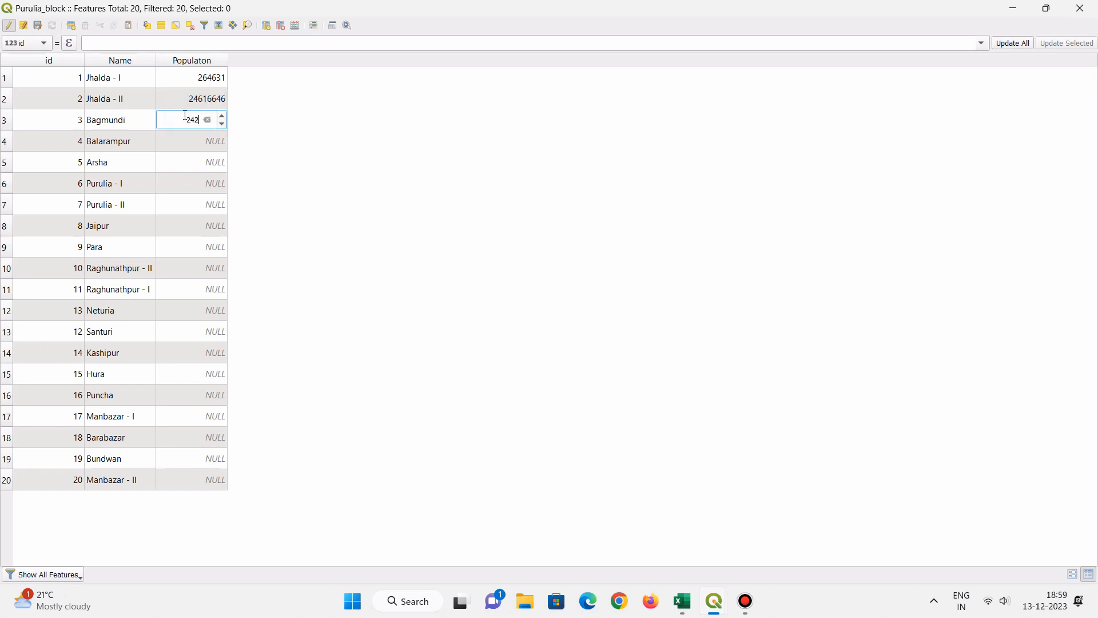
double_click(193, 140)
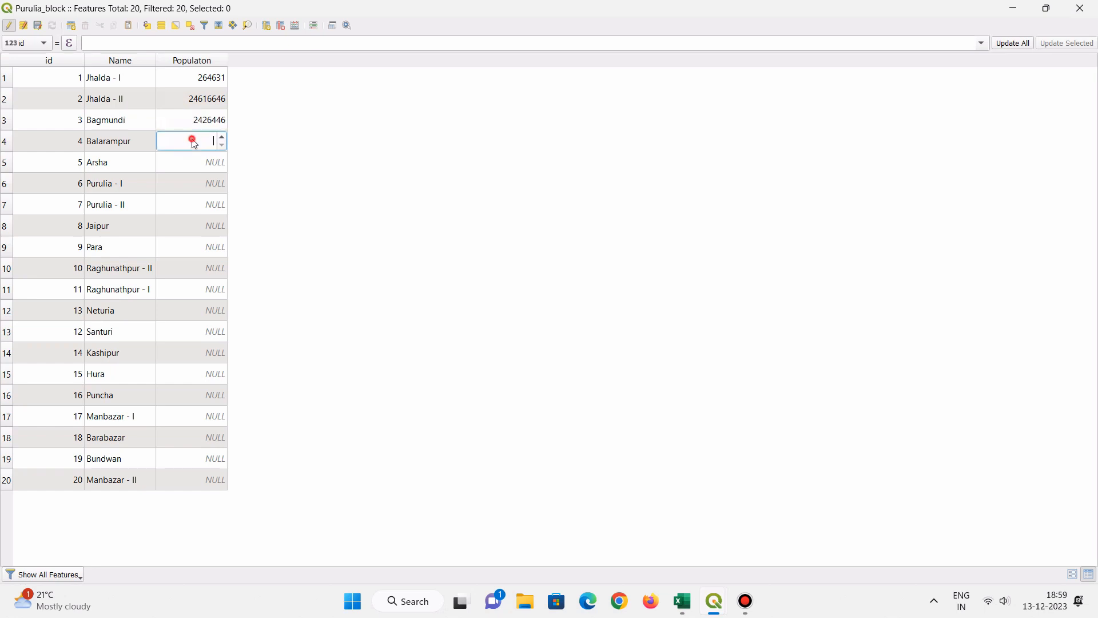
type("44646")
double_click(200, 157)
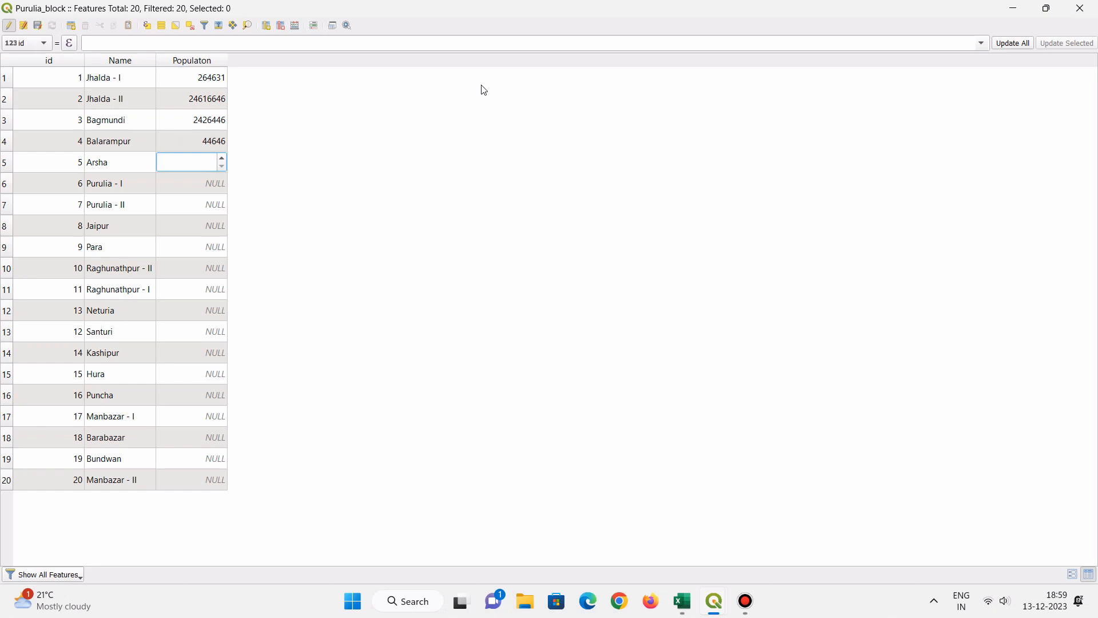
left_click(211, 65)
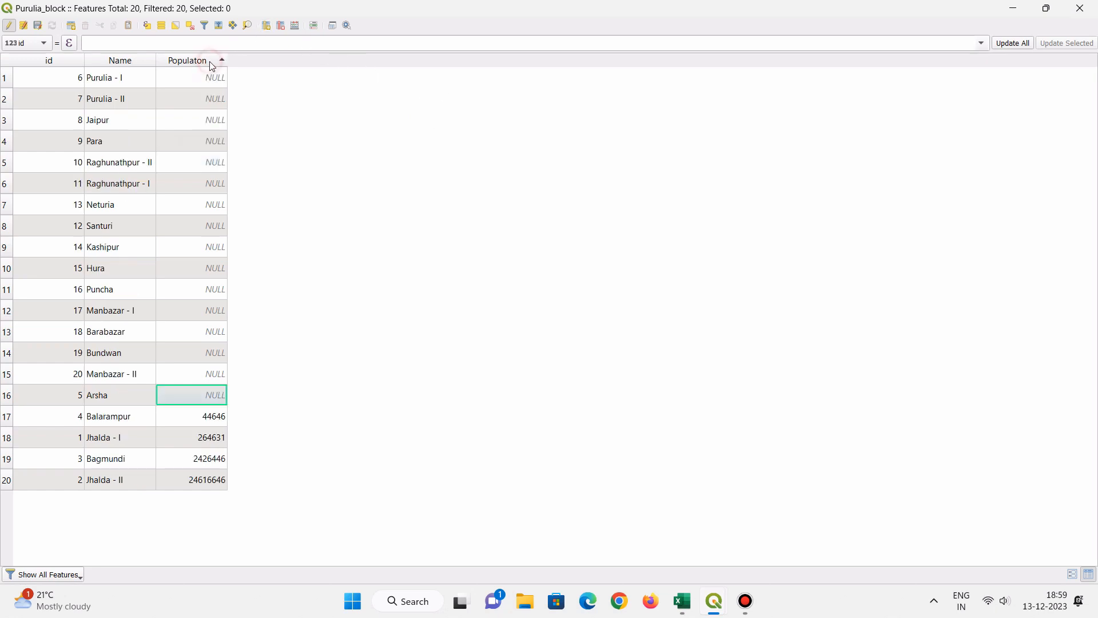
left_click(213, 64)
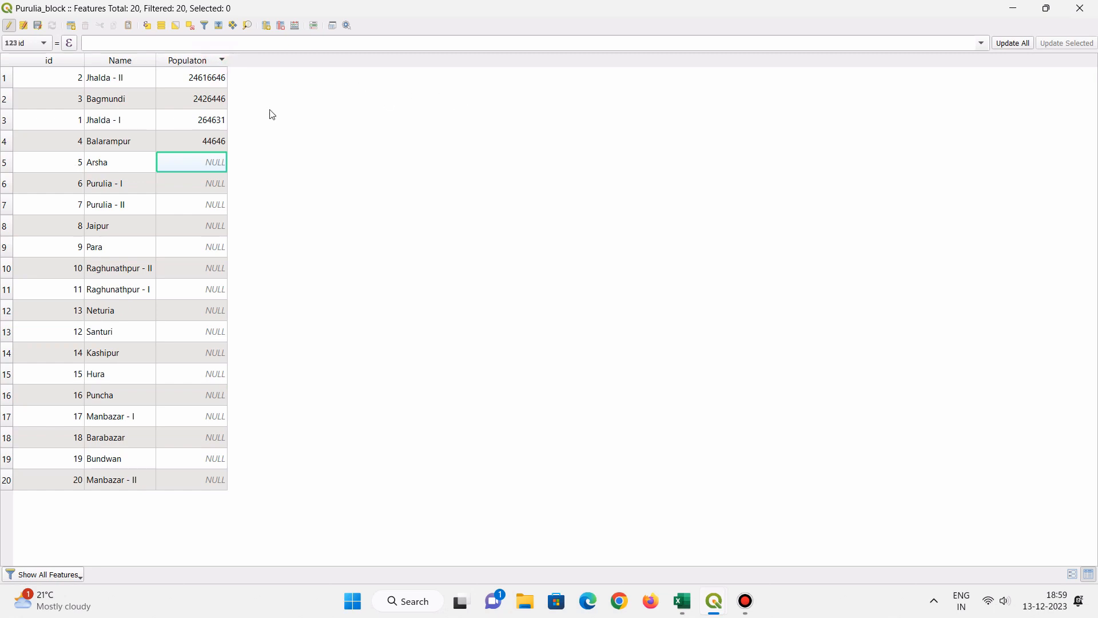
- Delete the Populaton field and stop editing, saving the changes to the Purulia_block layer
left_click(280, 26)
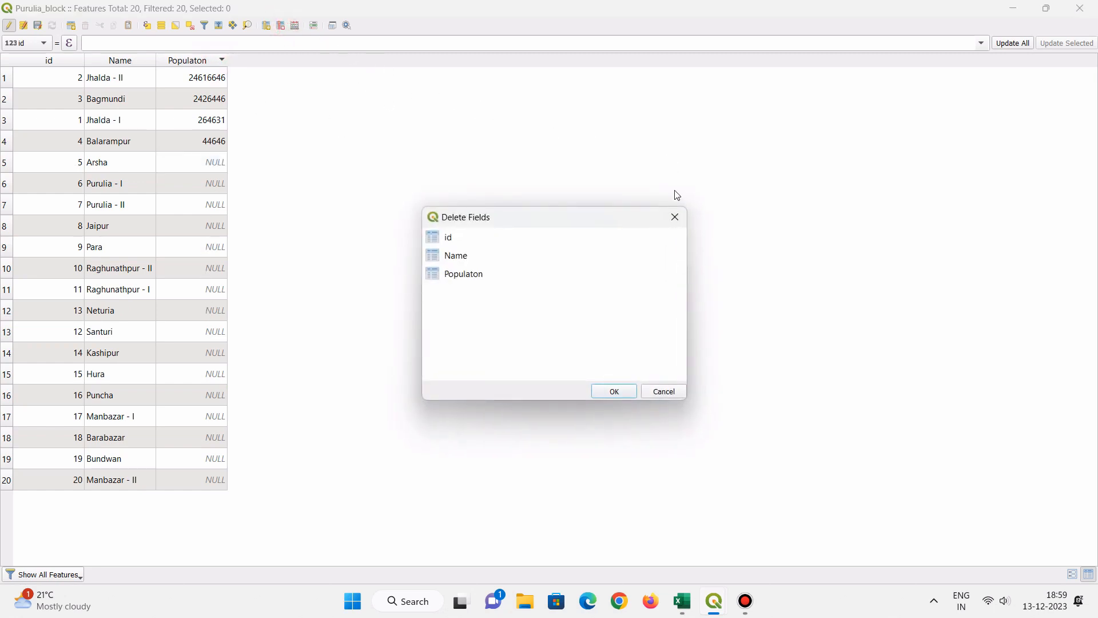
left_click(672, 215)
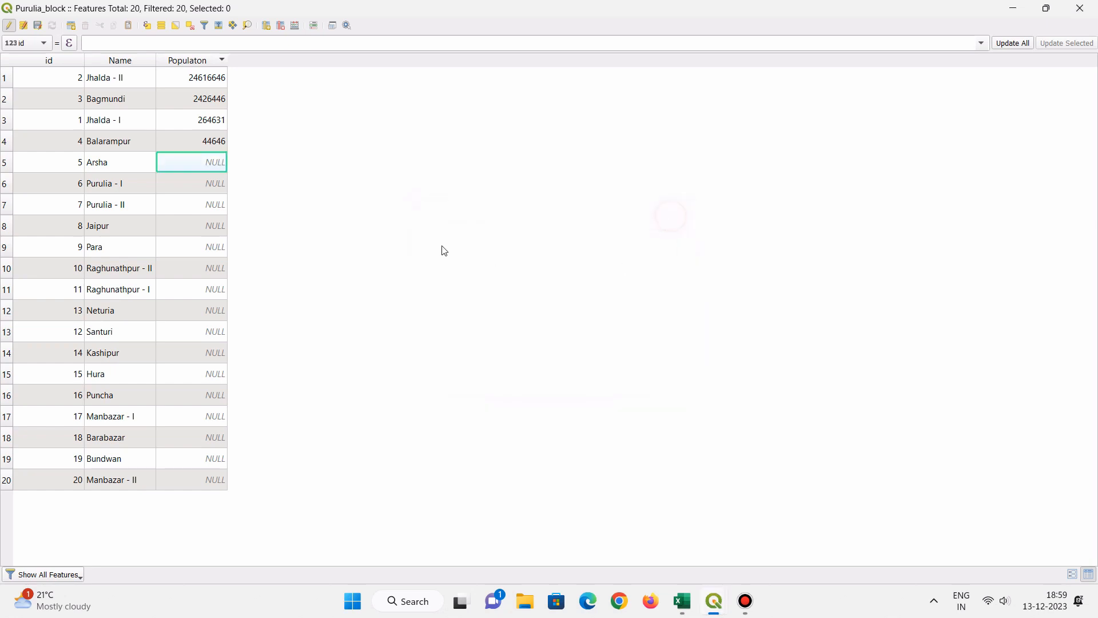
left_click(281, 25)
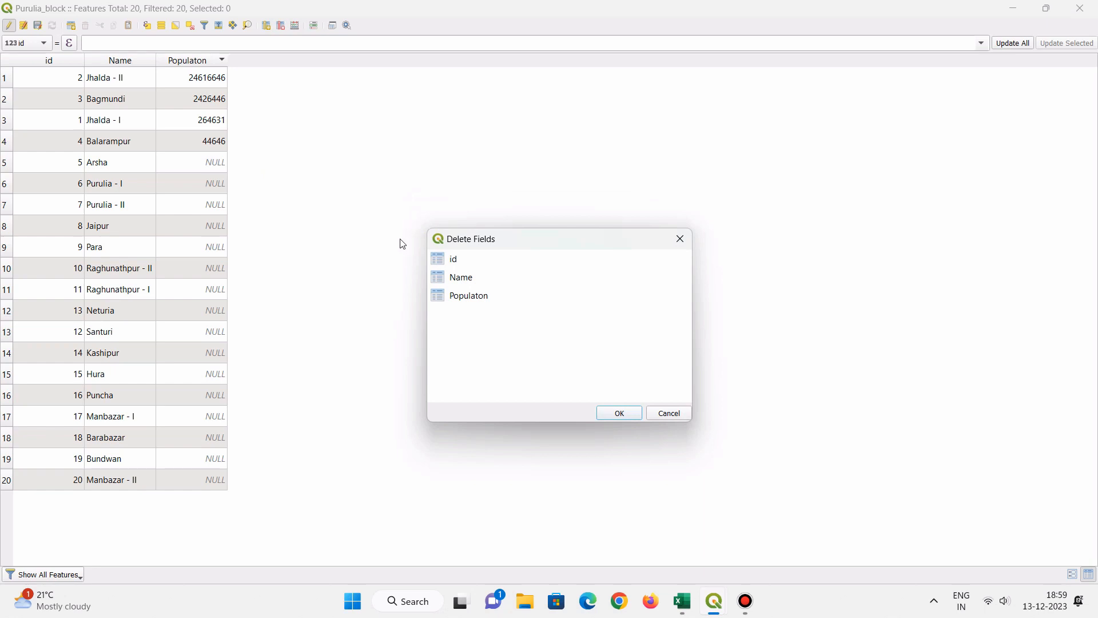
left_click(461, 297)
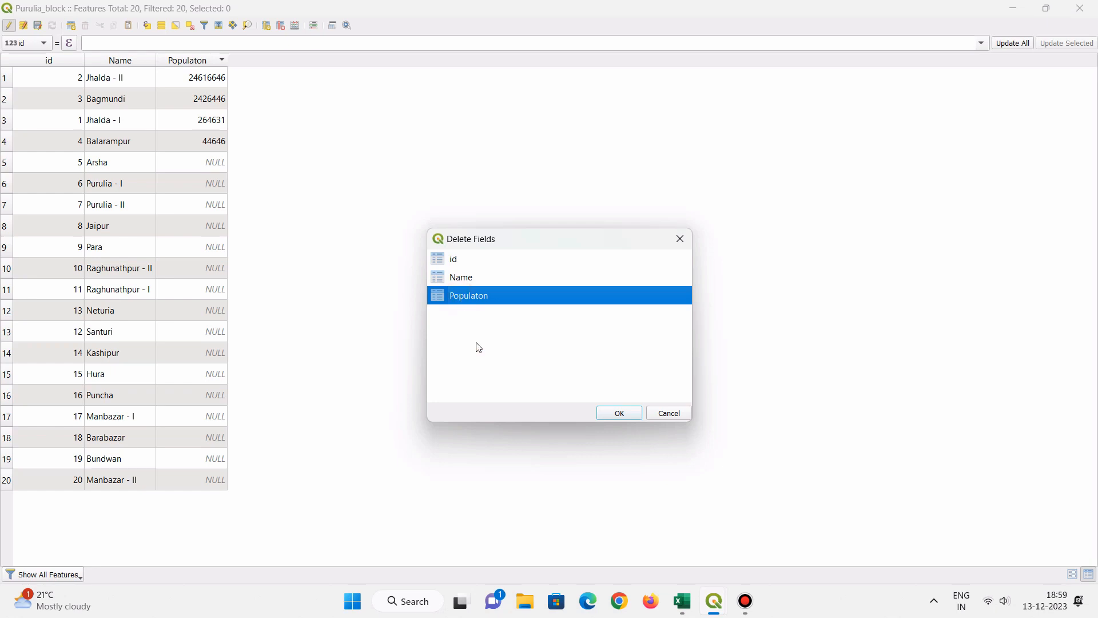
left_click(629, 415)
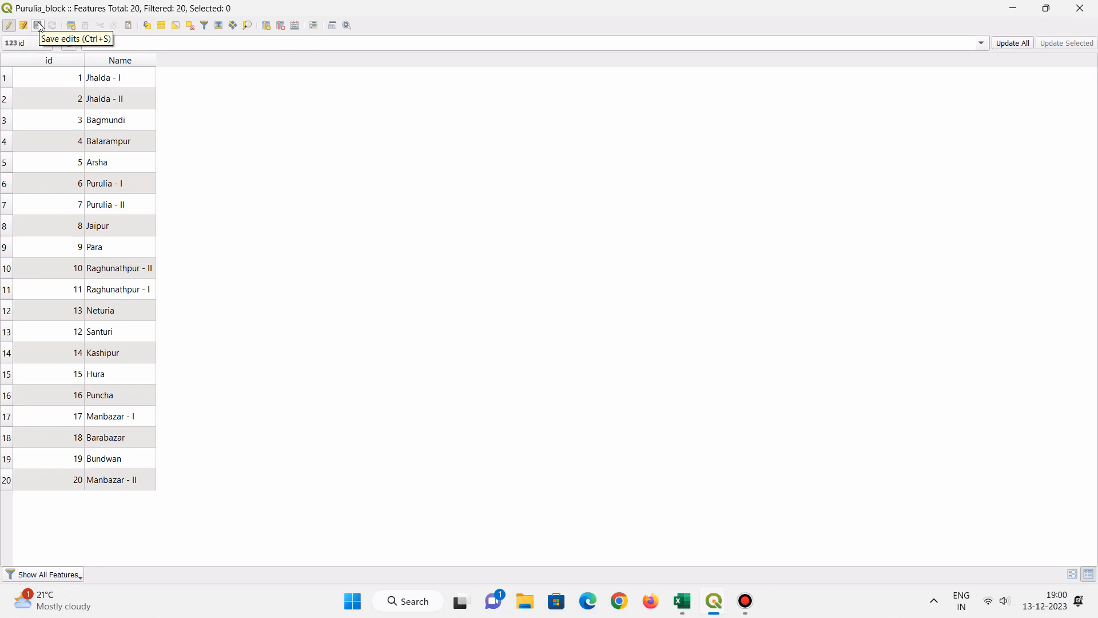
left_click(8, 30)
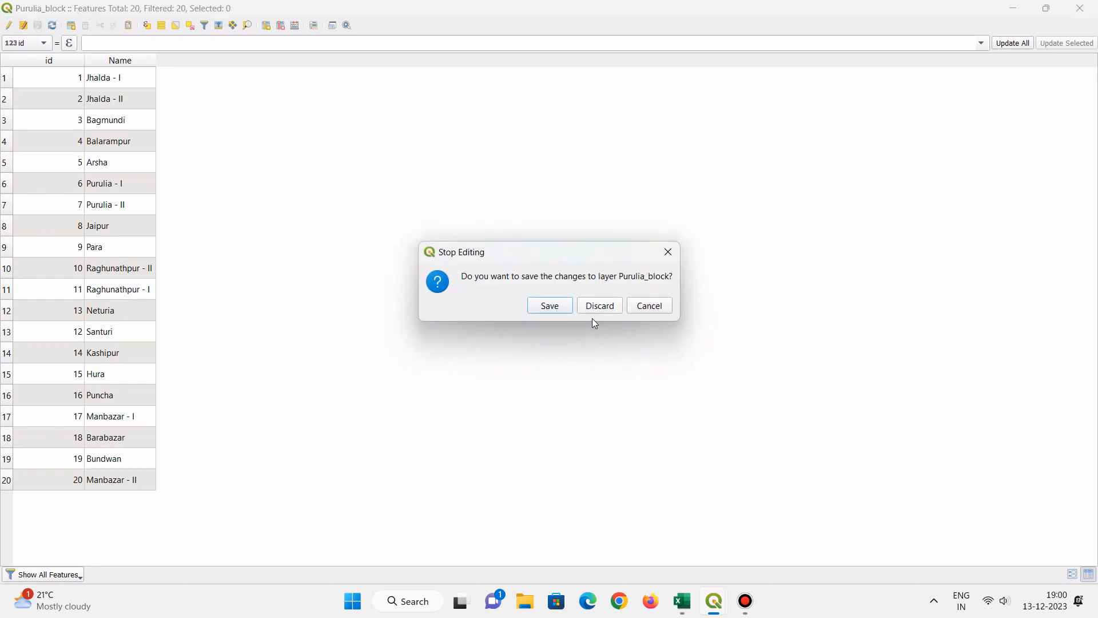
left_click(566, 307)
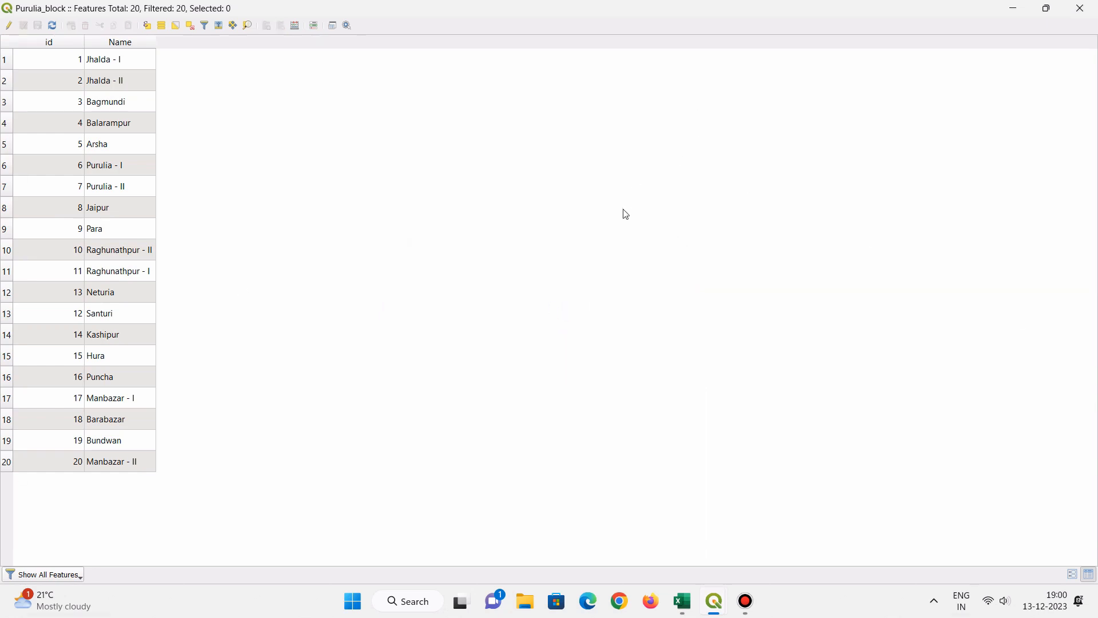
- Switch to the Puruliya_Population_Data workbook in Excel to look over its block data, and return to the QGIS attribute table
left_click(1016, 10)
left_click(1016, 10)
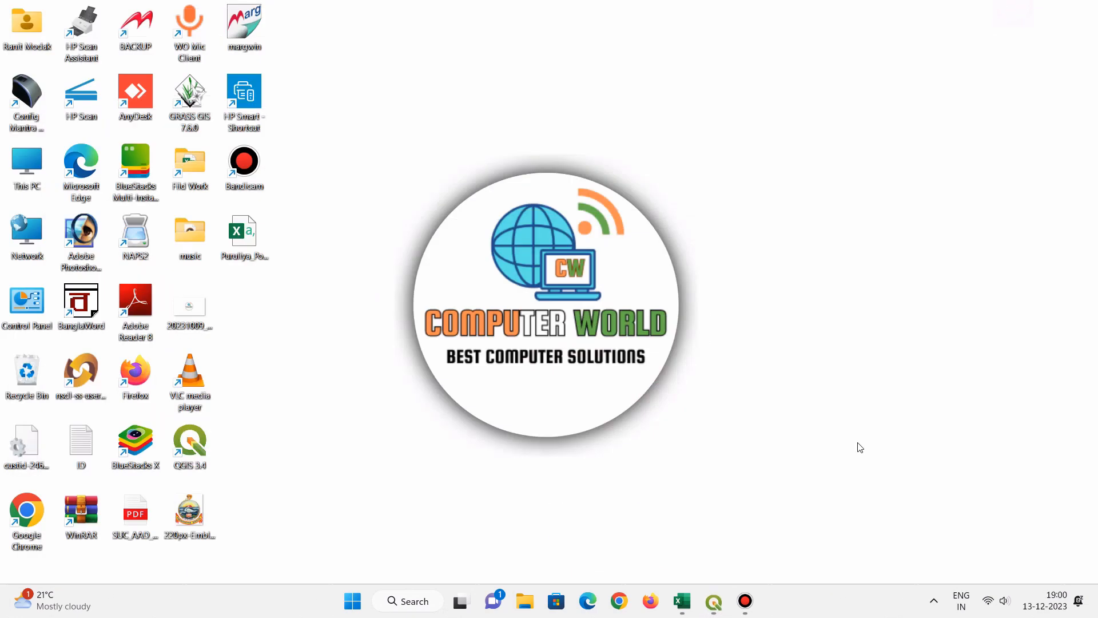
left_click(683, 600)
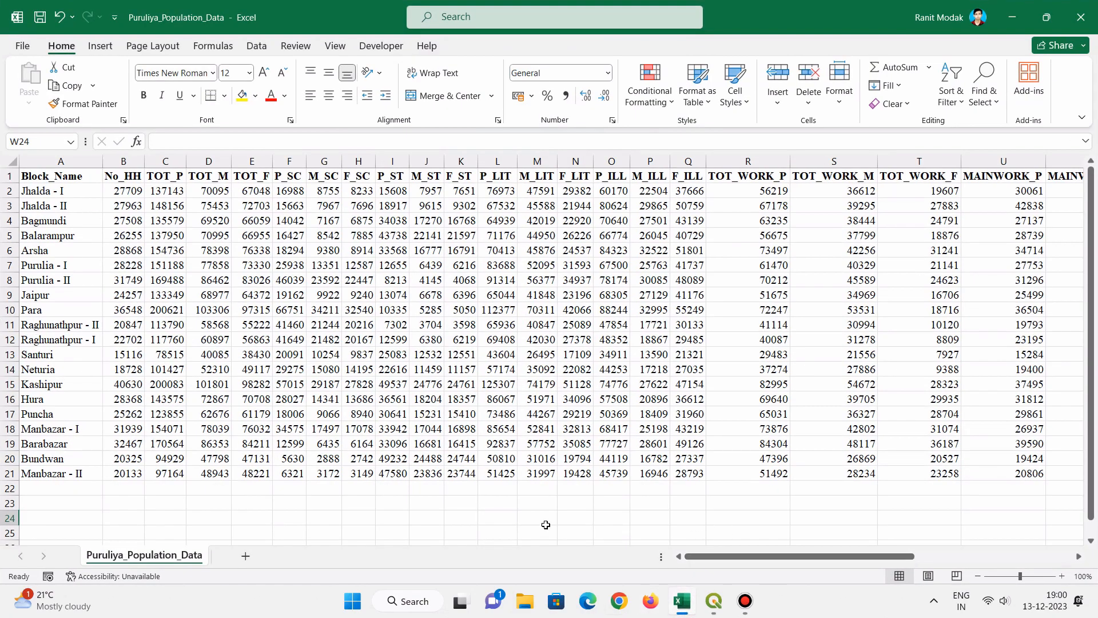
left_click_drag(775, 563, 821, 546)
mouse_move(712, 602)
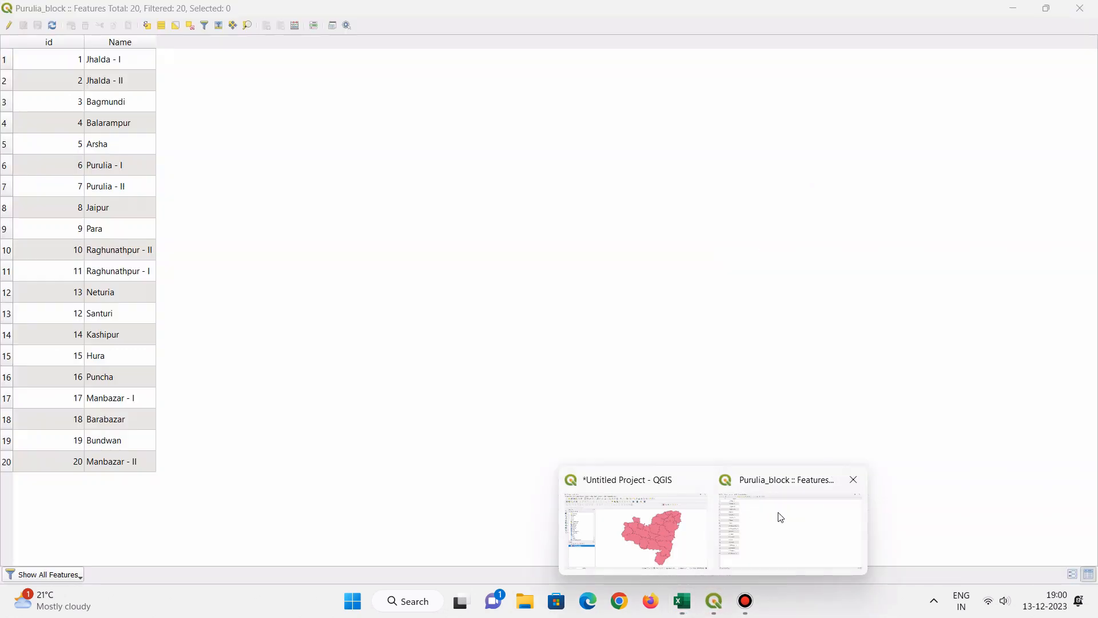
left_click(779, 515)
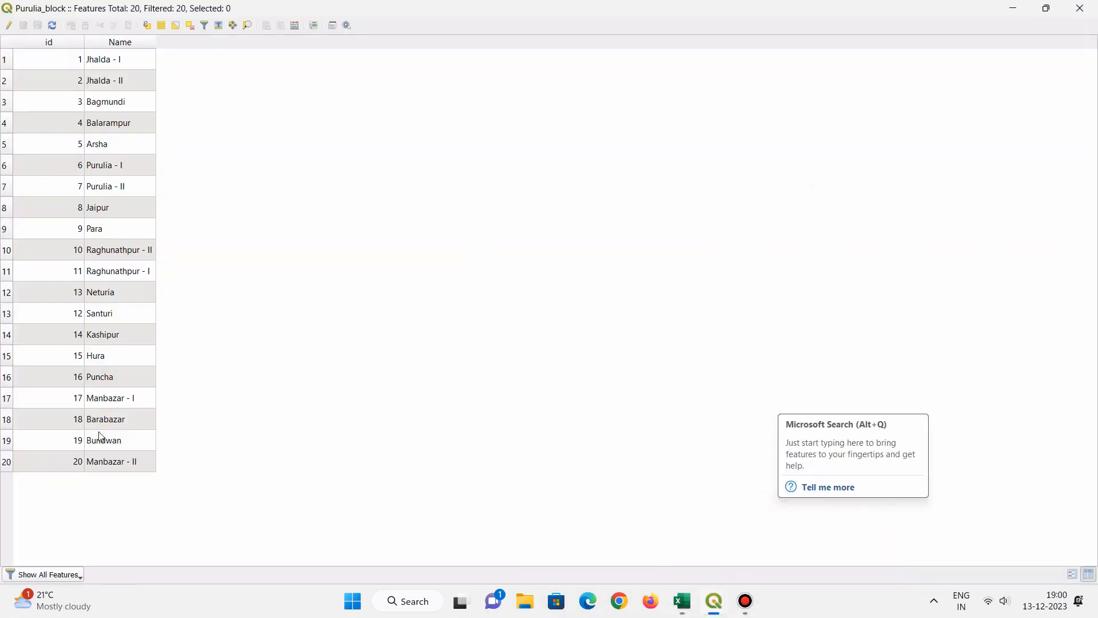
mouse_move(746, 603)
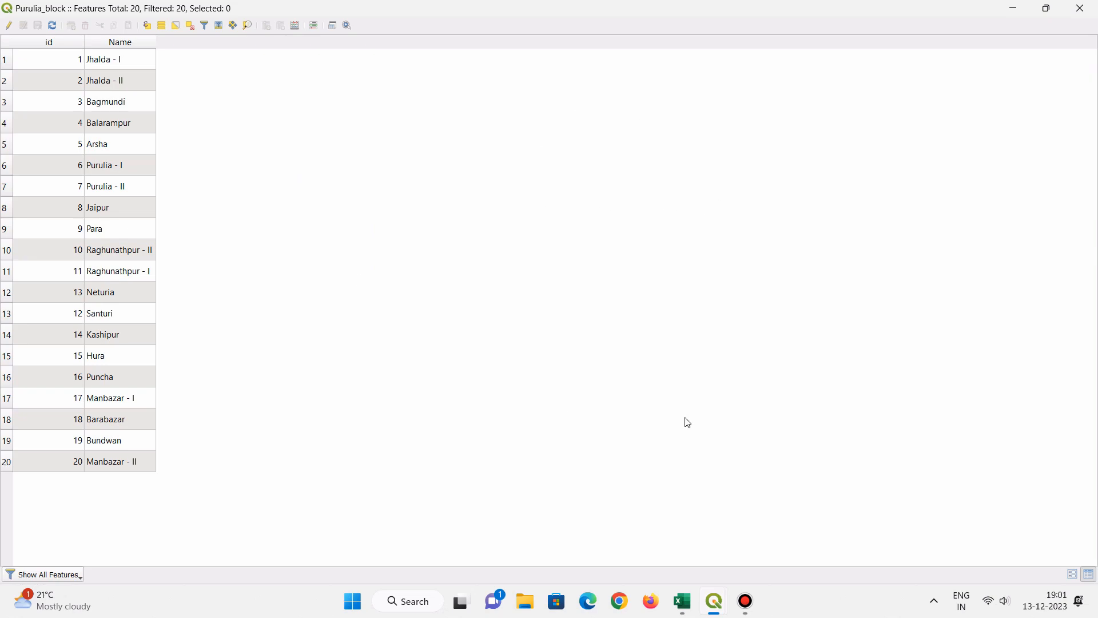
- Switch back to the Excel workbook and choose the Desktop as the location for saving a copy
left_click(1019, 8)
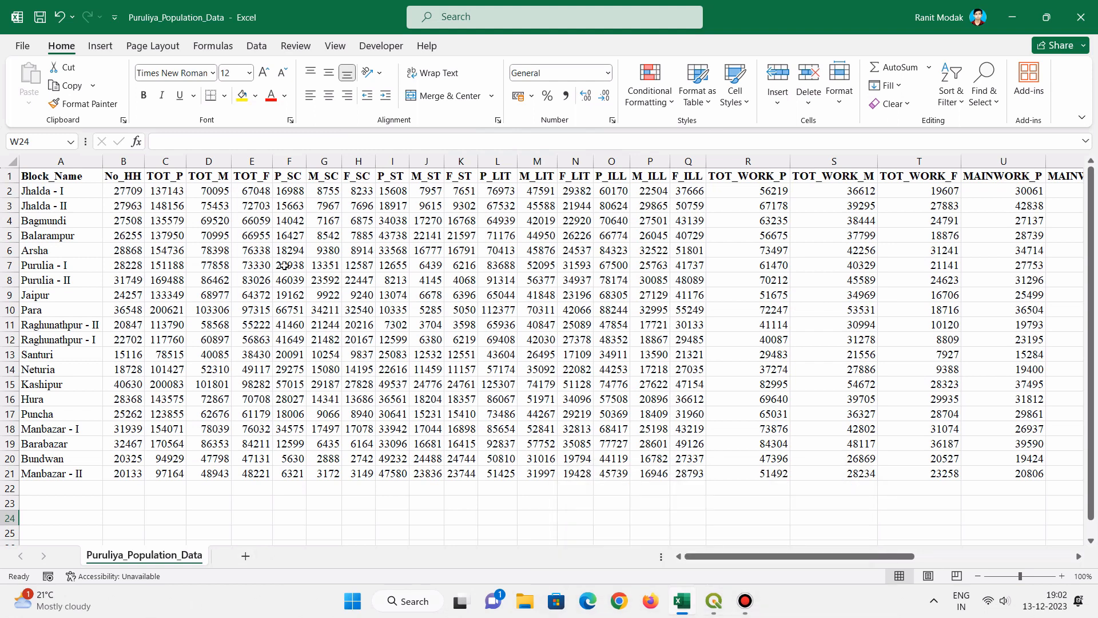
left_click(24, 47)
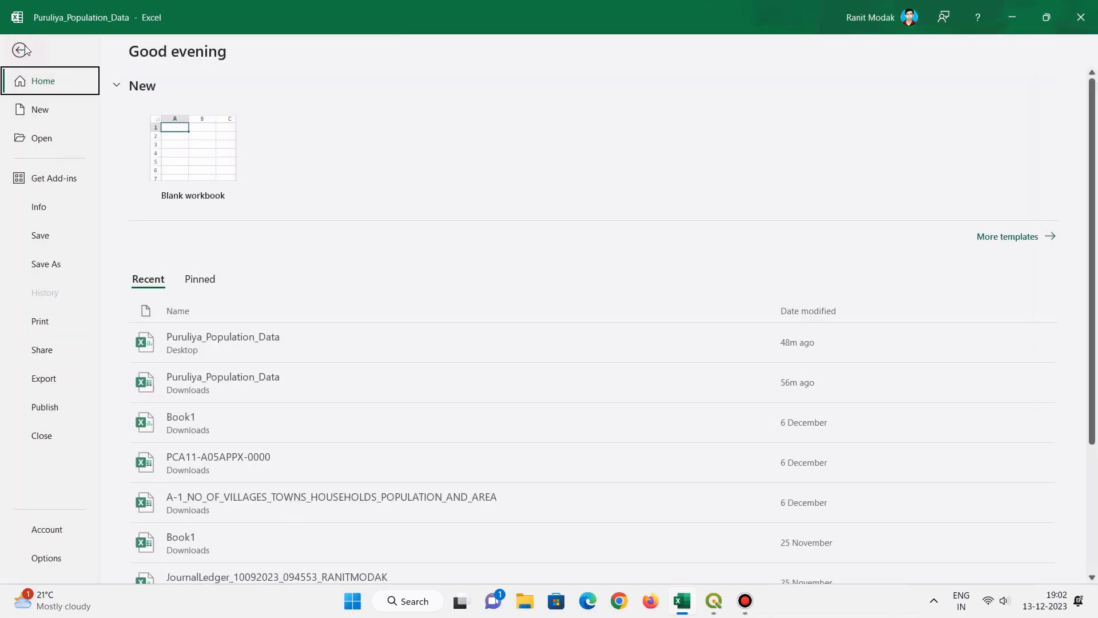
left_click(48, 265)
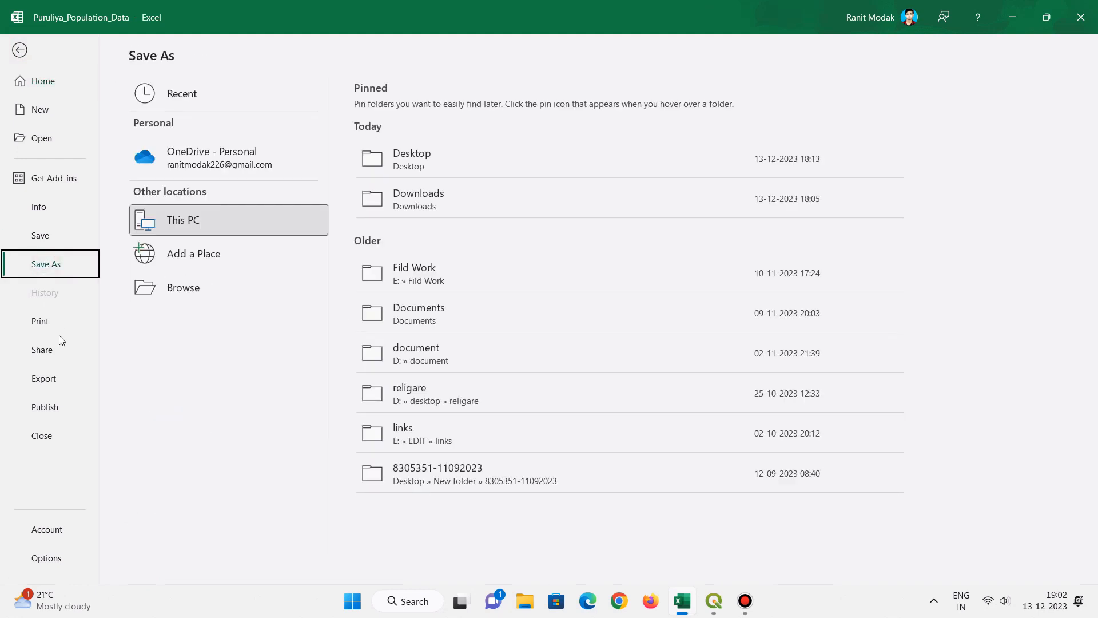
left_click(161, 291)
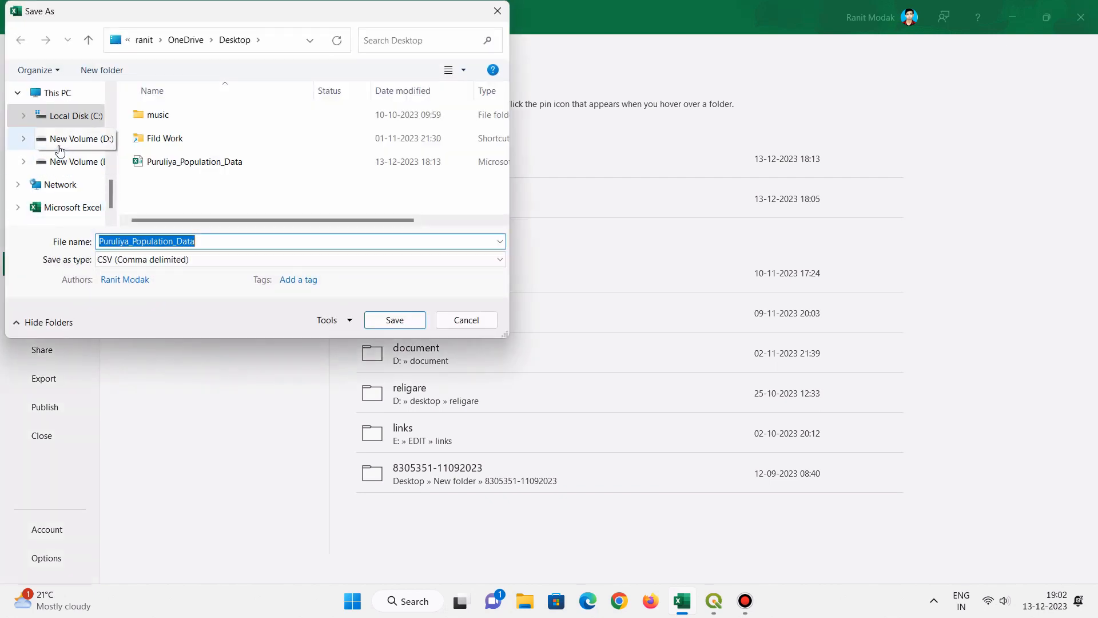
scroll(69, 125, "up", 1)
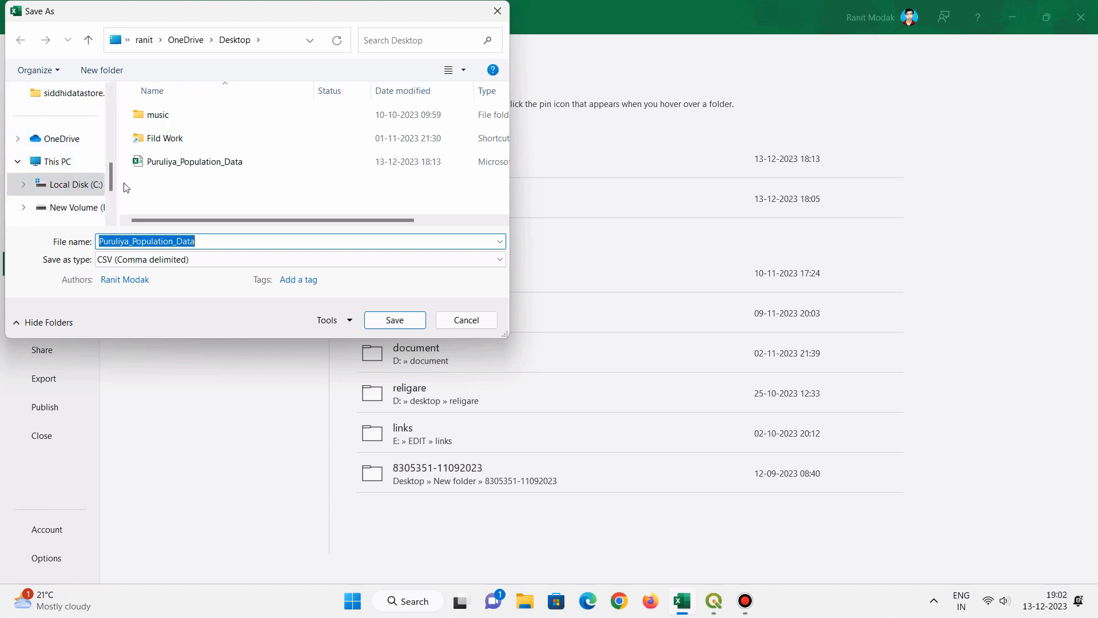
scroll(69, 149, "up", 3)
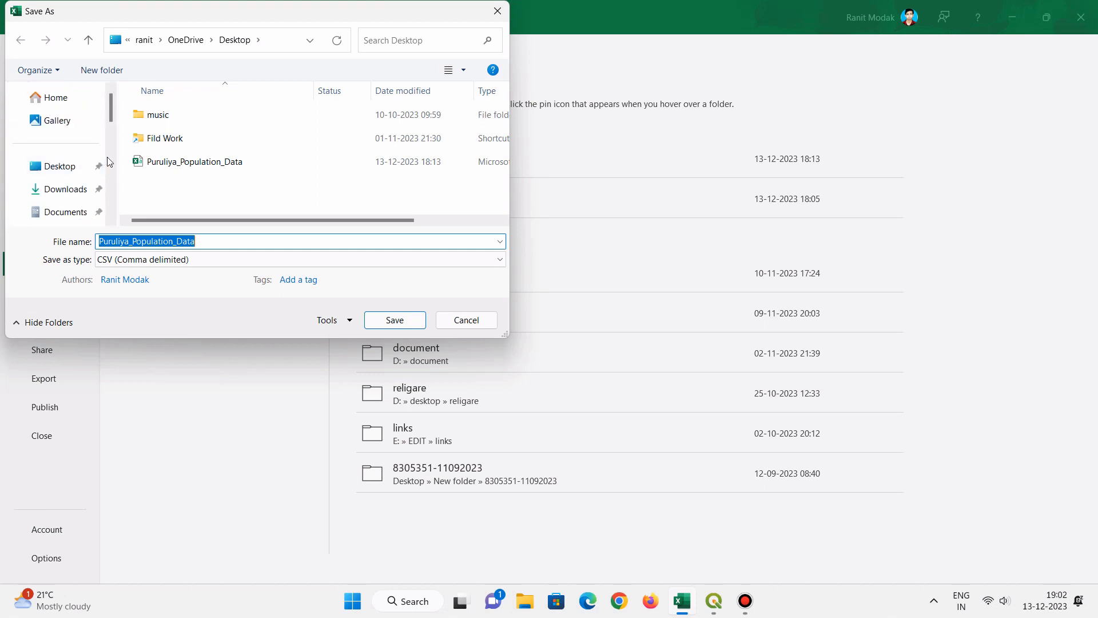
left_click(55, 168)
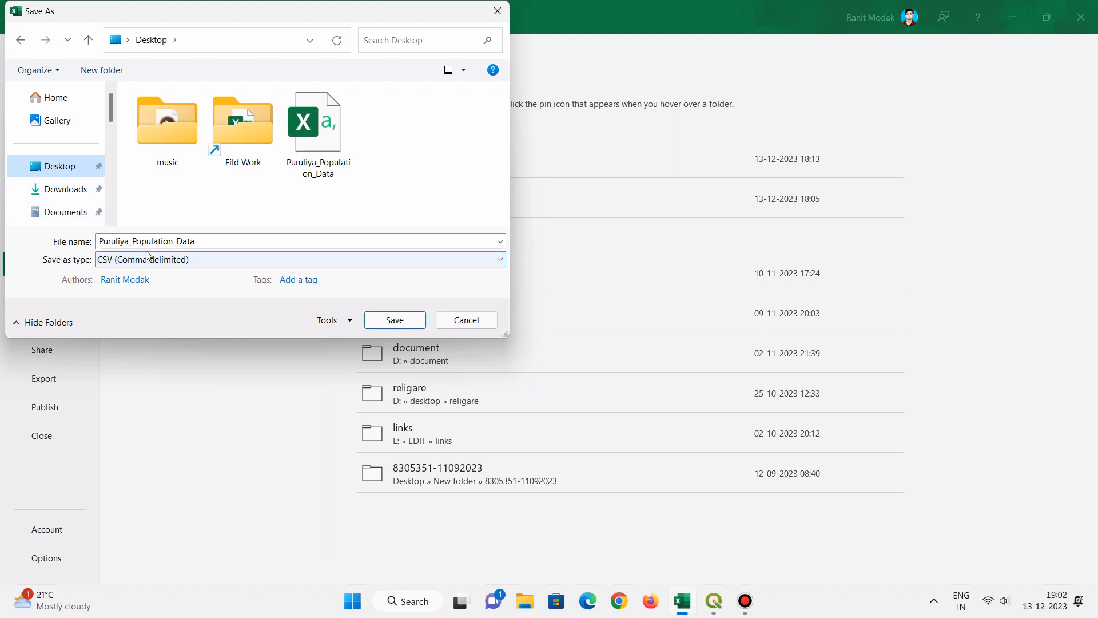
- Replace the file name of the copy with Data
double_click(240, 243)
left_click(240, 244)
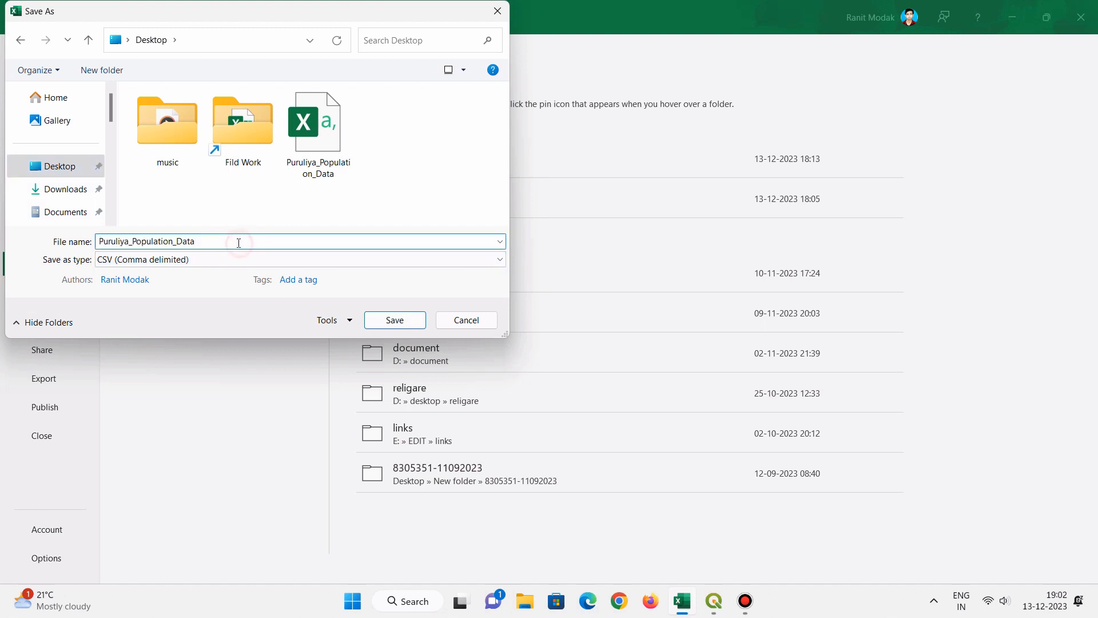
left_click(212, 240)
left_click_drag(229, 240, 64, 243)
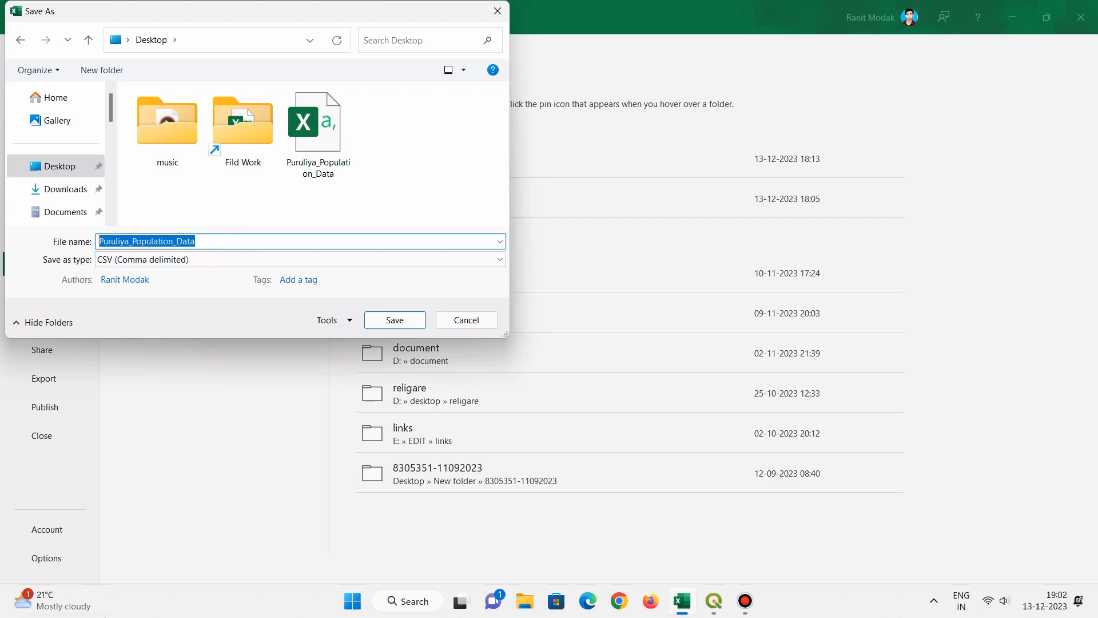
mouse_move(78, 616)
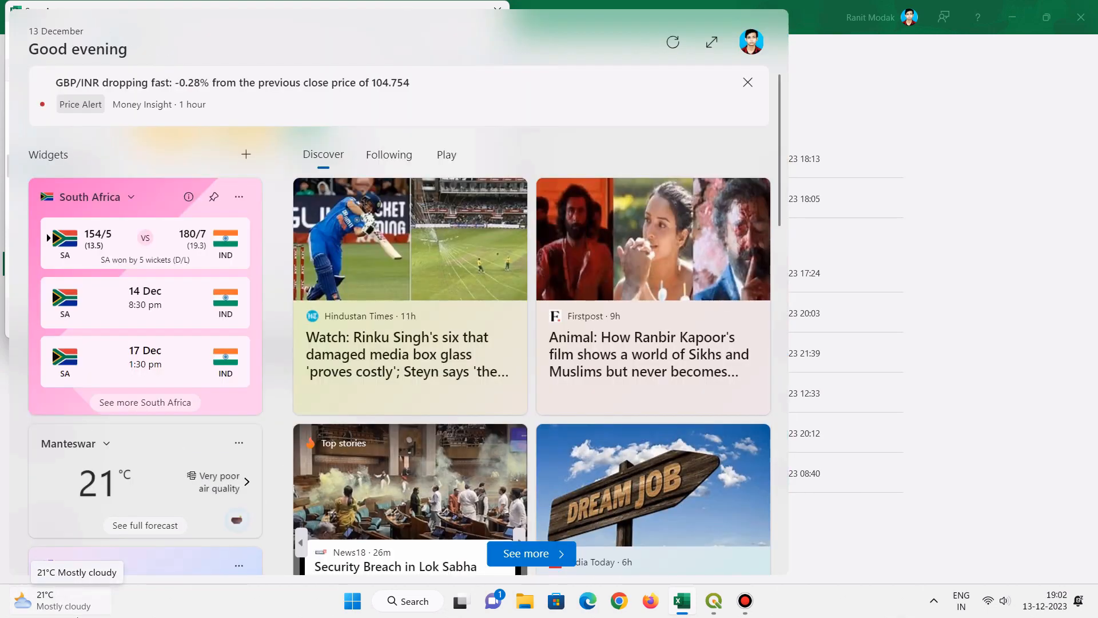
type("d")
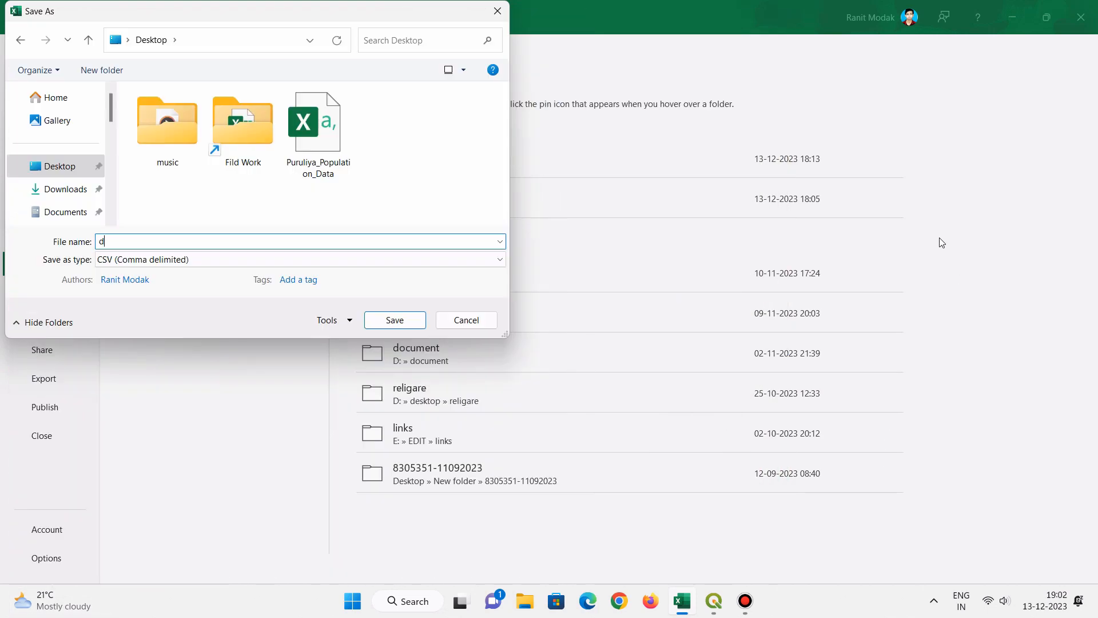
type("Data")
- Choose the CSV (Comma delimited) format and save the file to the Desktop
left_click(129, 260)
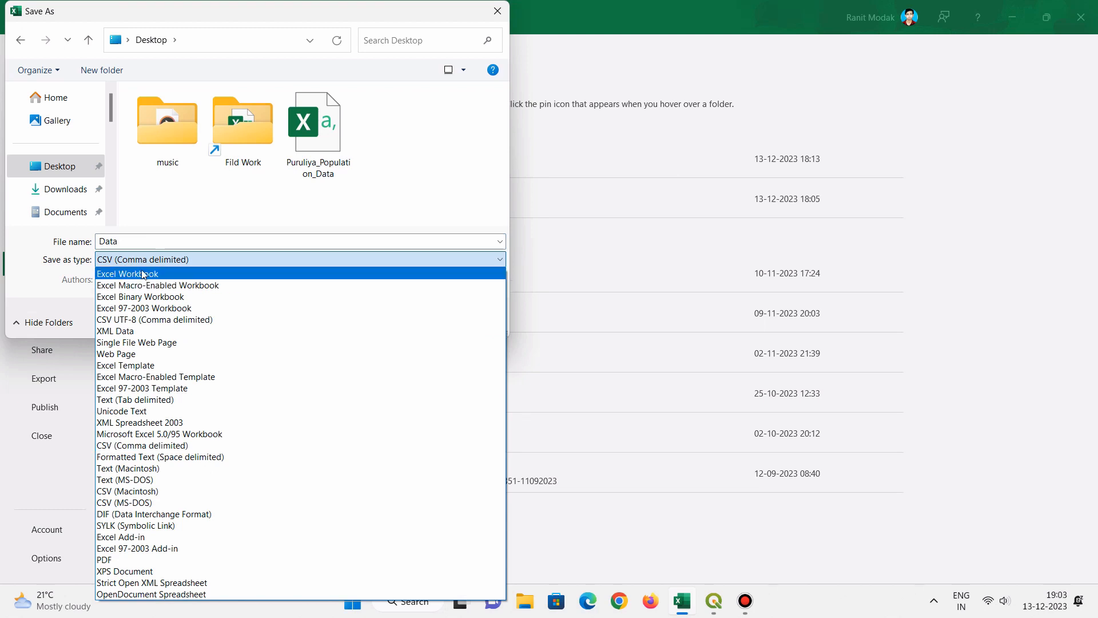
left_click(136, 261)
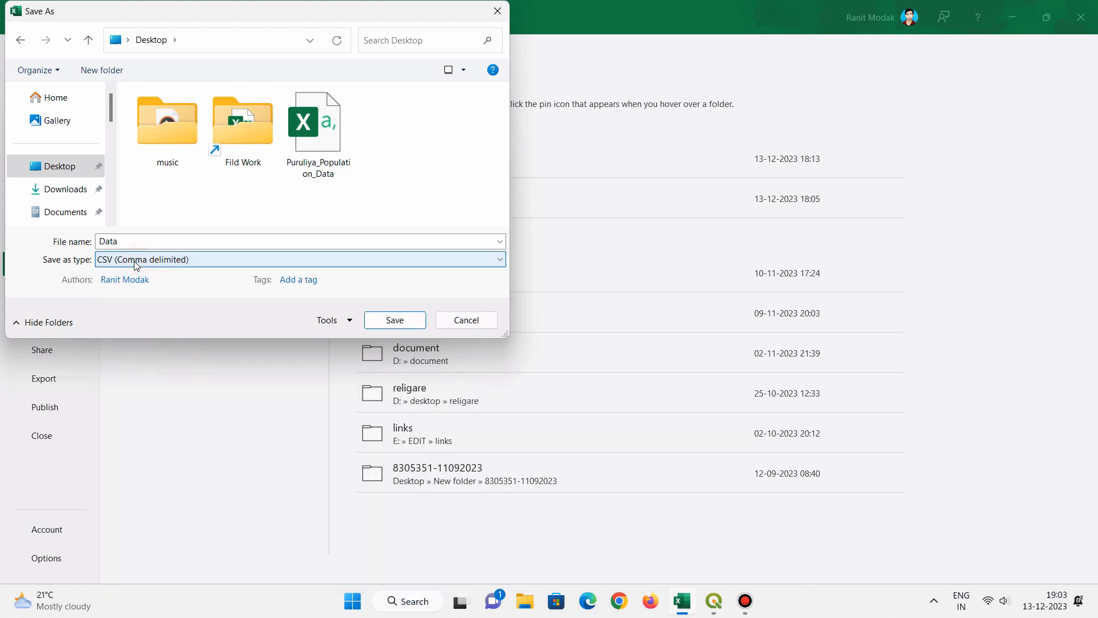
left_click(135, 260)
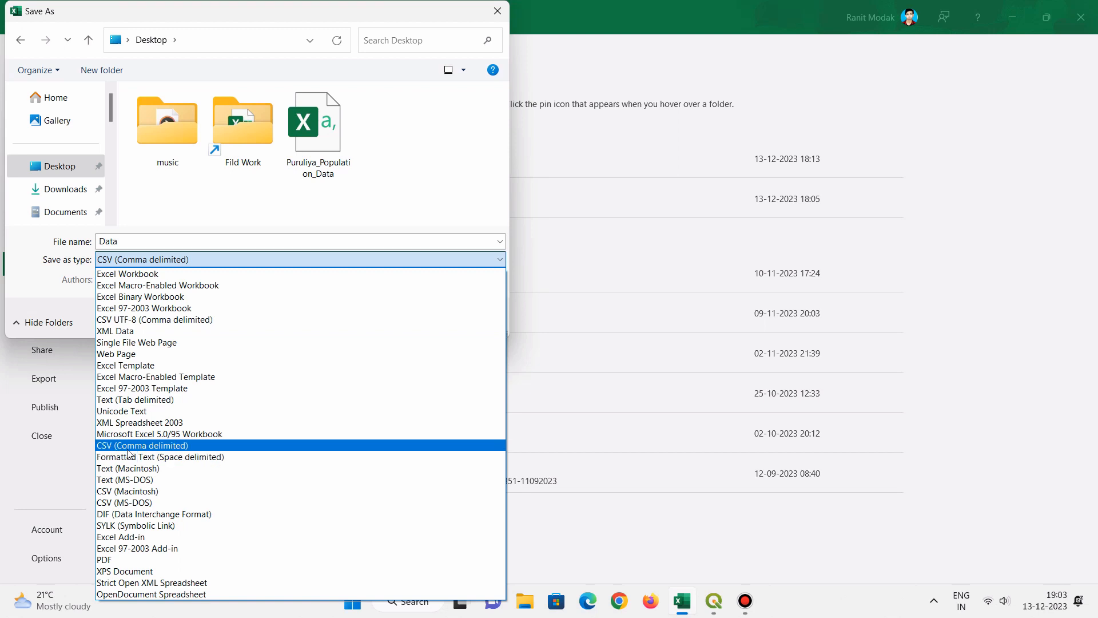
left_click(175, 447)
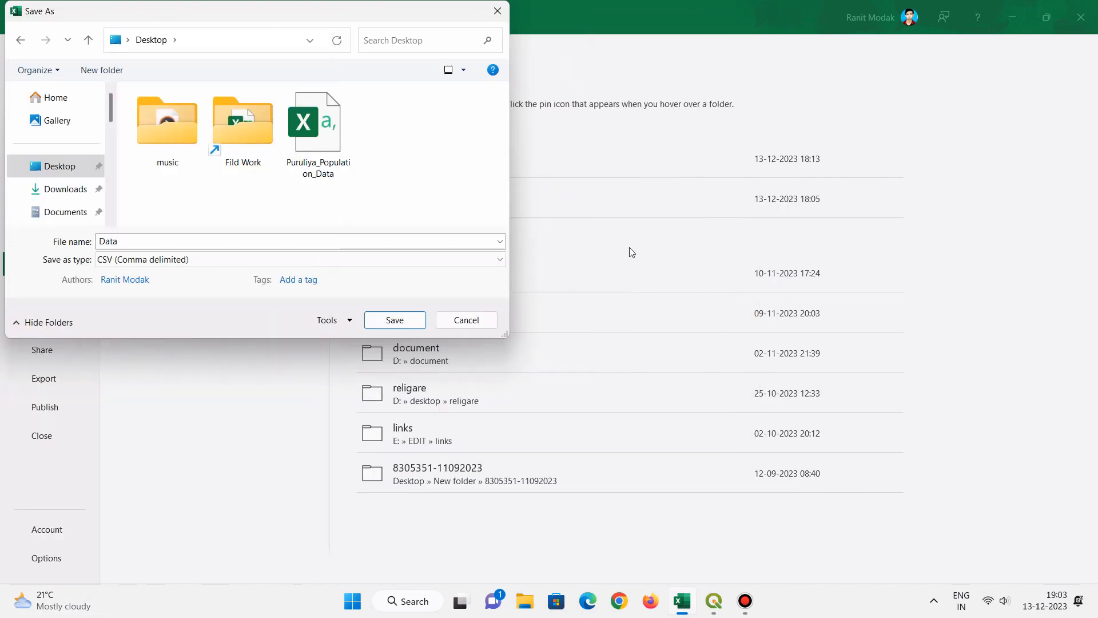
left_click(395, 320)
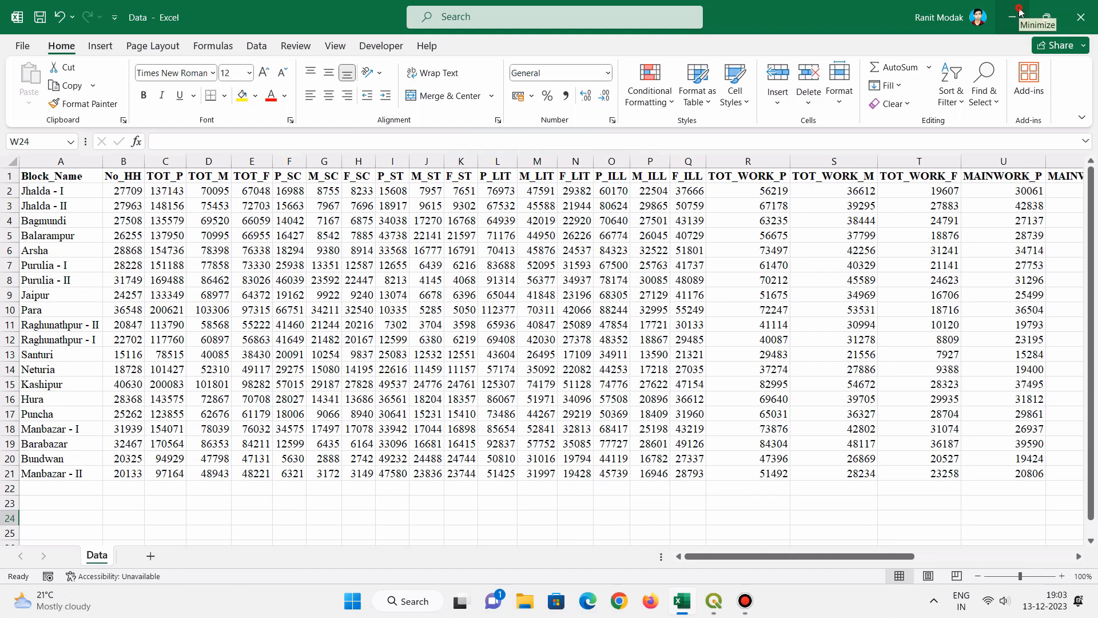
- Minimize the Excel workbook and switch to the main QGIS project window with the Purulia_block map
left_click(1021, 13)
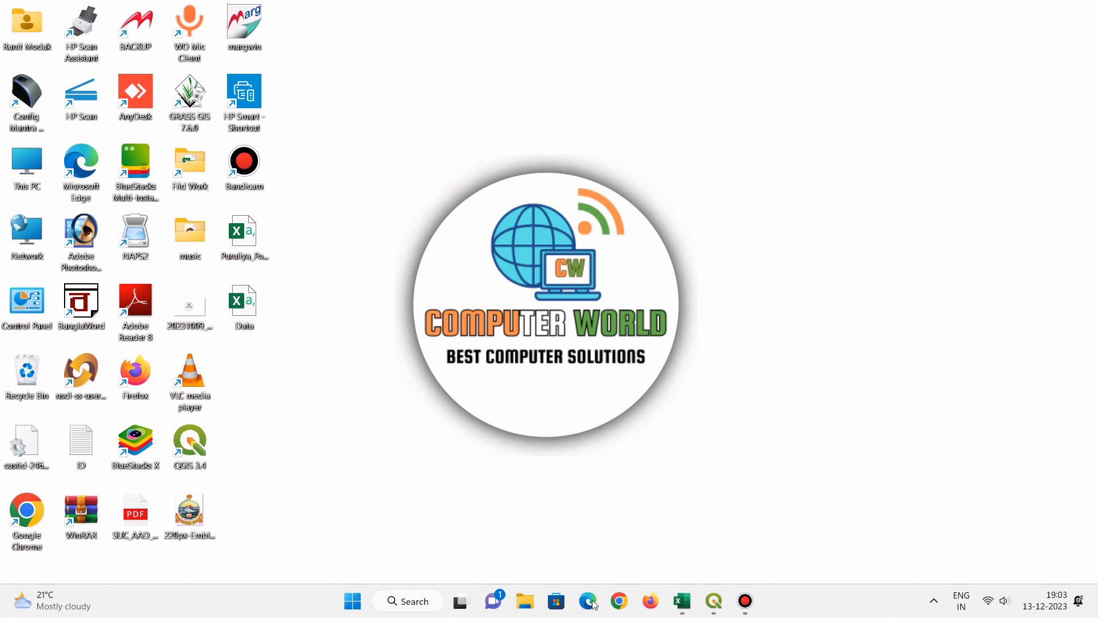
mouse_move(746, 601)
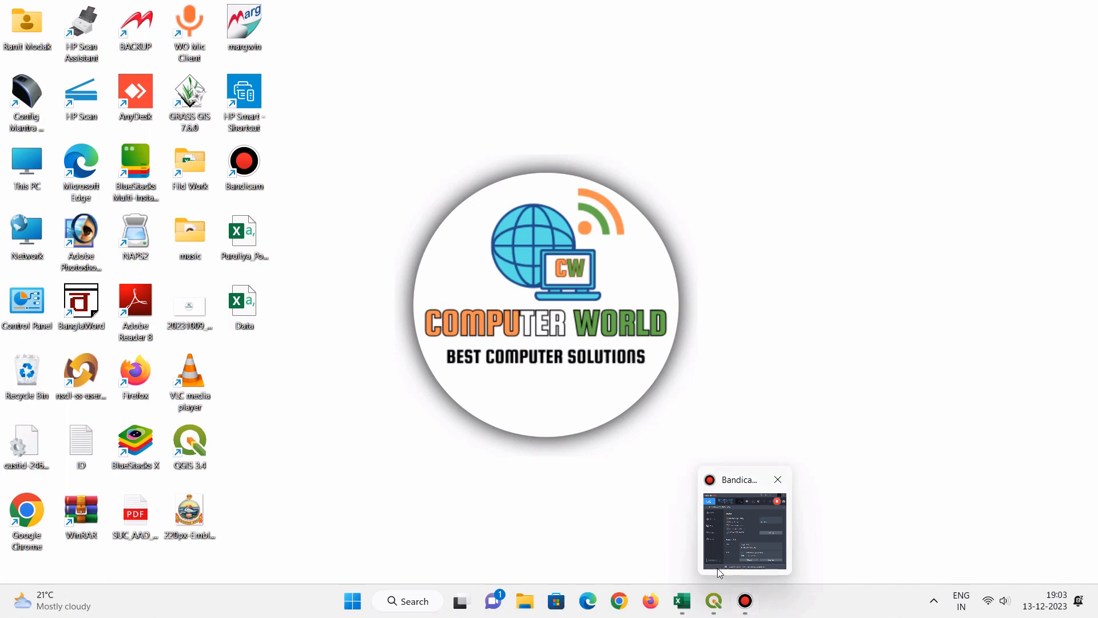
mouse_move(713, 605)
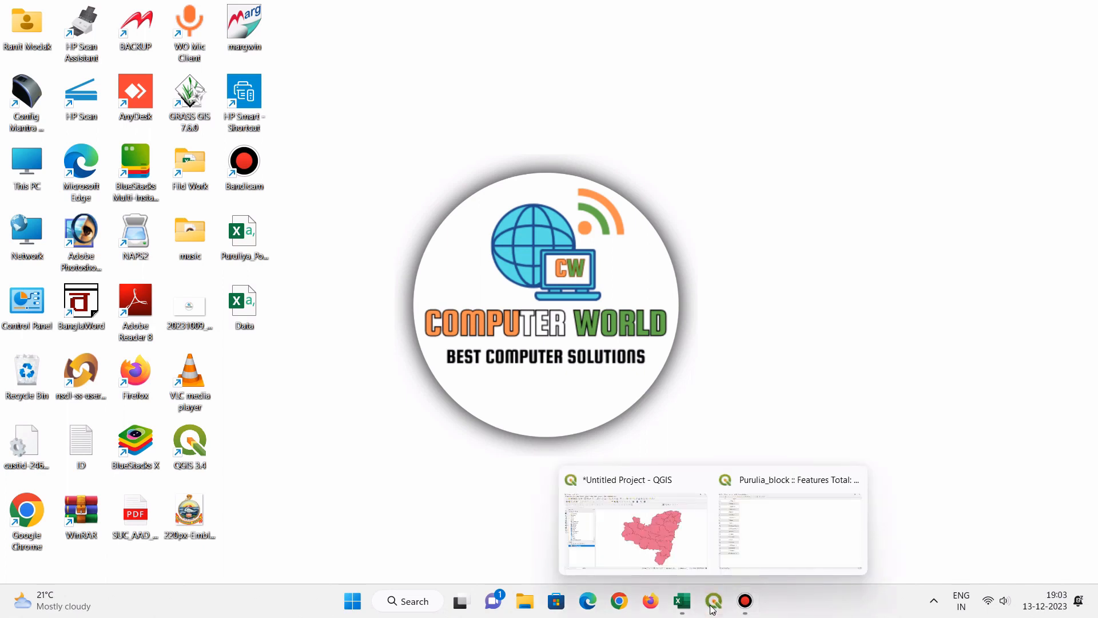
left_click(648, 549)
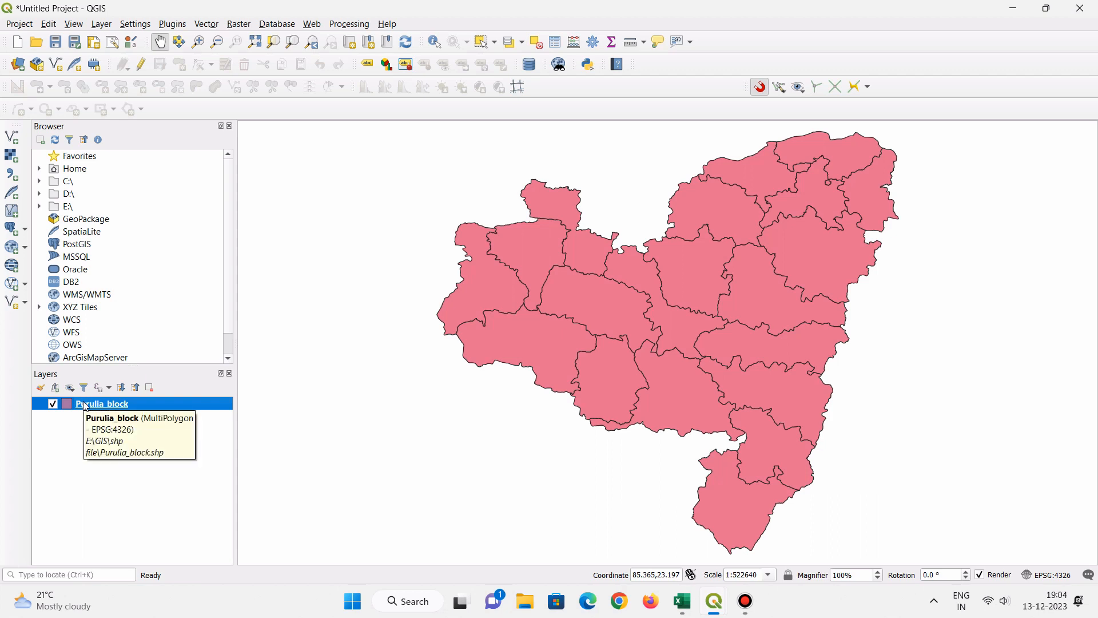
right_click(86, 406)
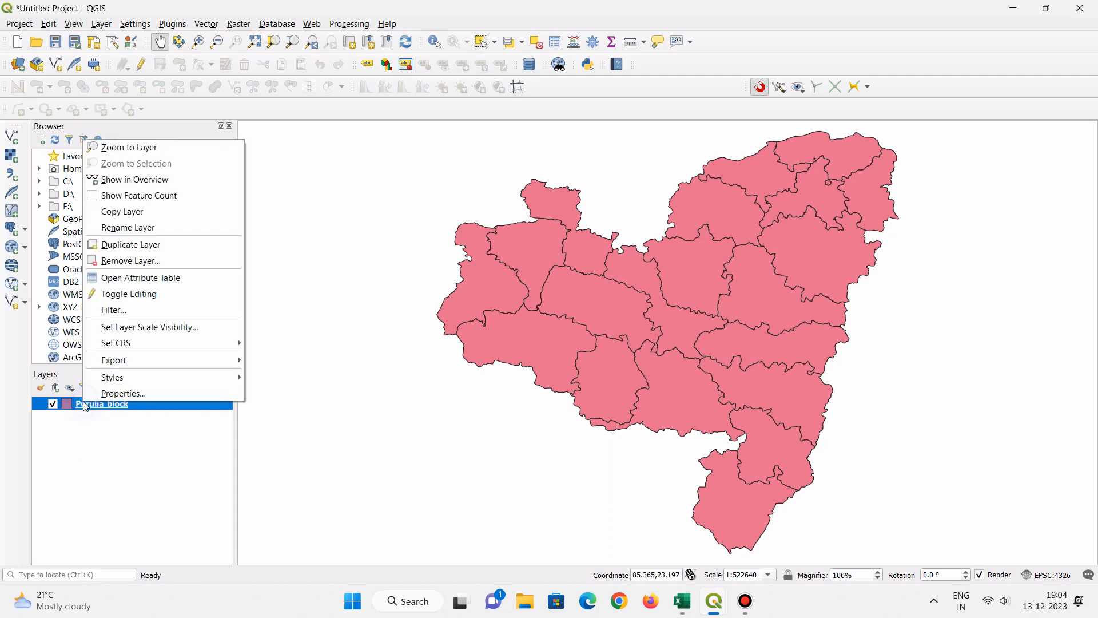
left_click(119, 475)
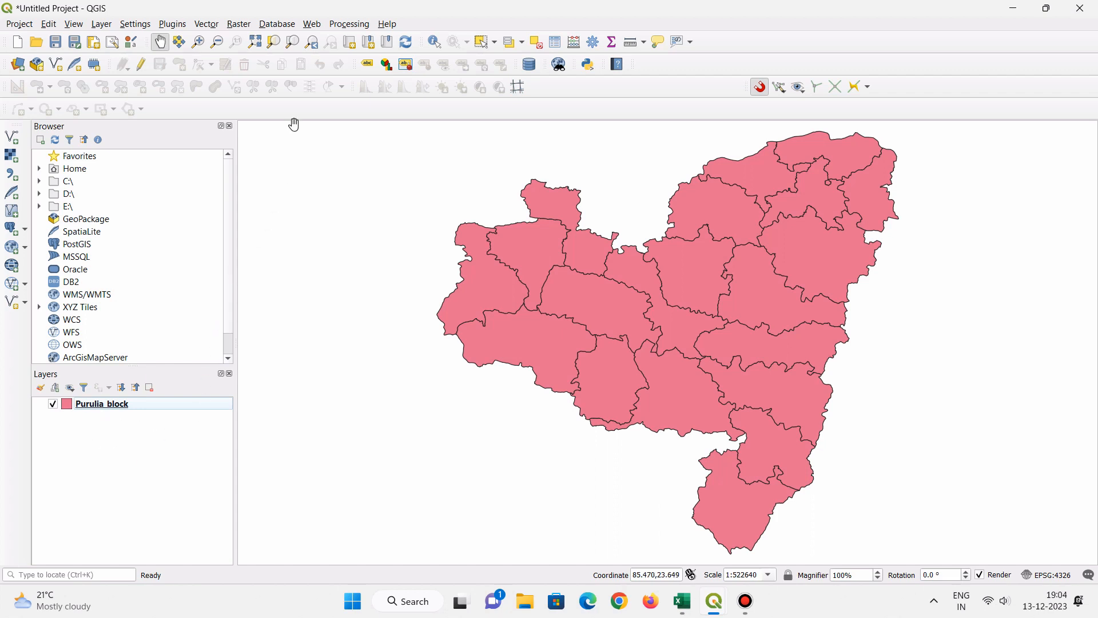
- Start adding a delimited text layer and load the Data CSV file from the Desktop as its source
left_click(109, 28)
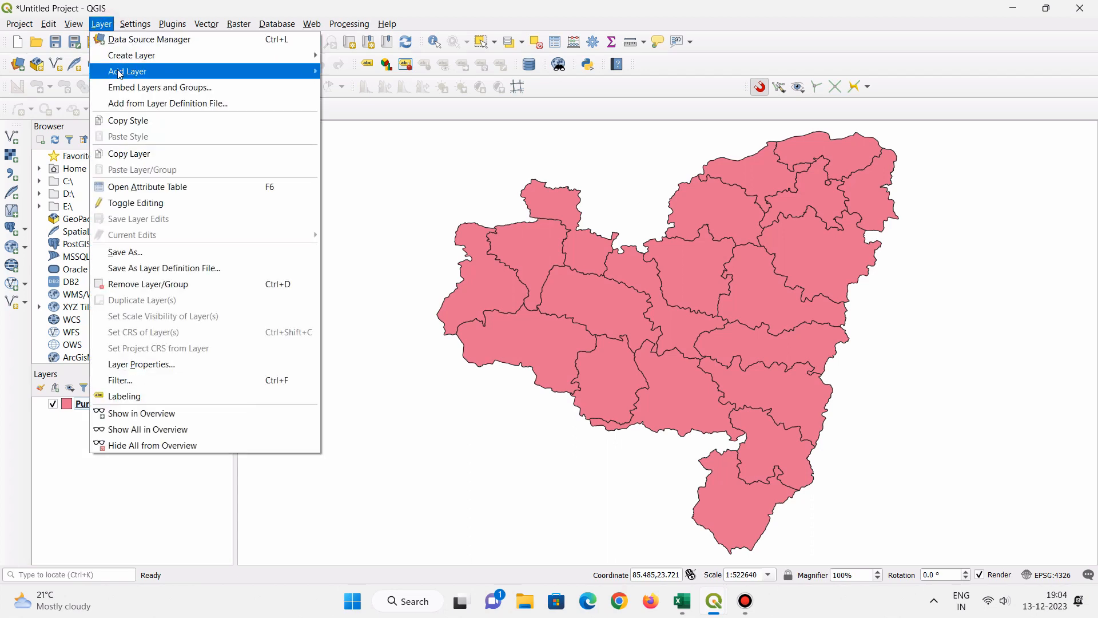
mouse_move(119, 73)
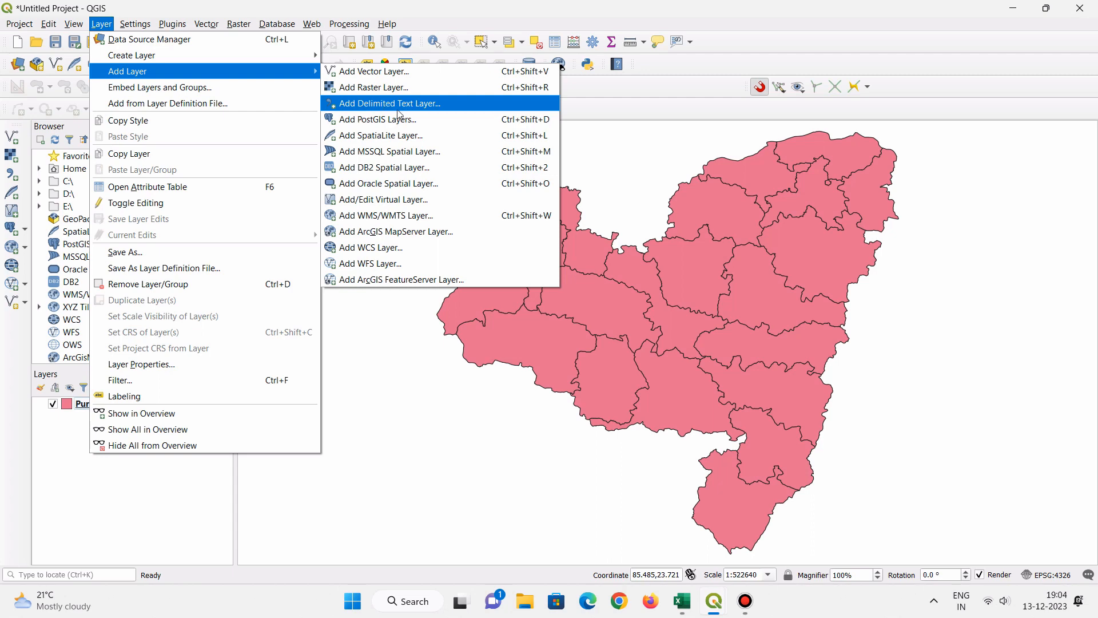
left_click(377, 104)
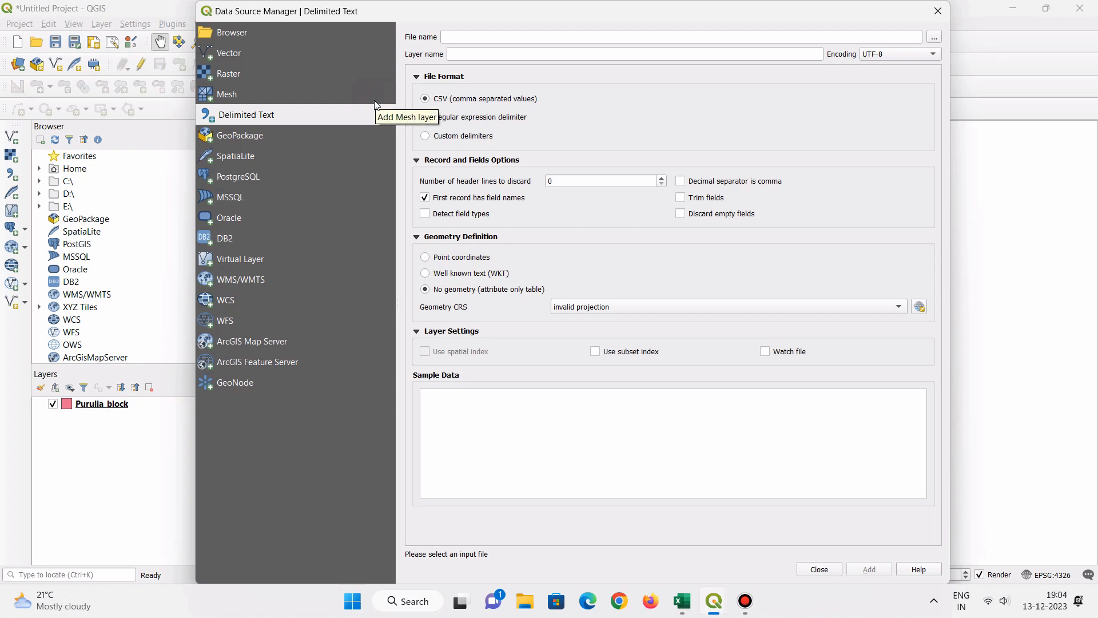
left_click(936, 38)
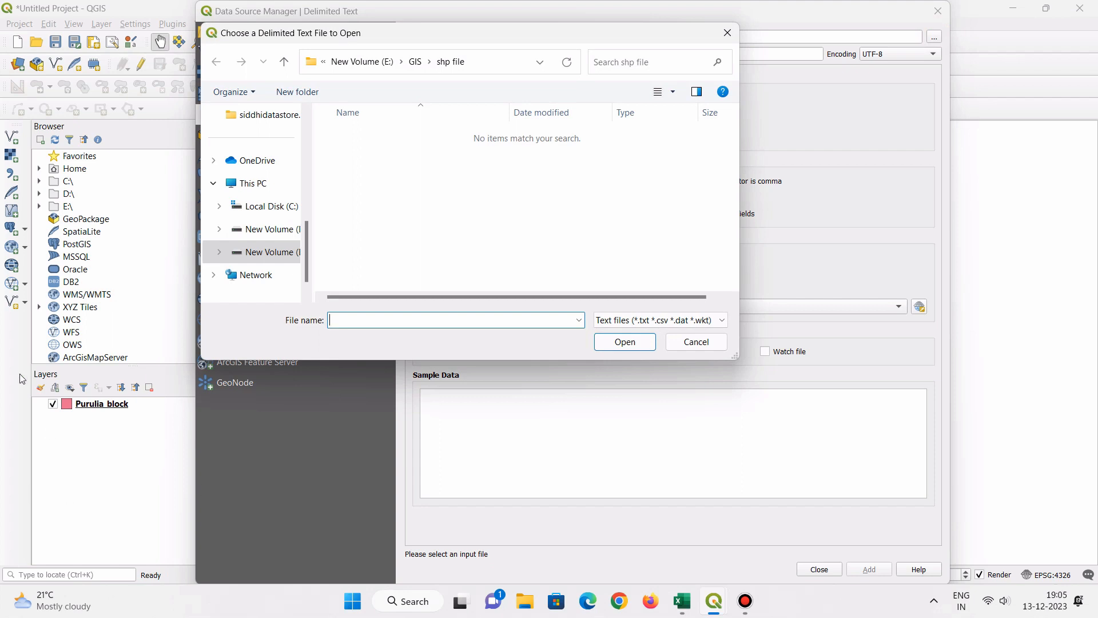
scroll(251, 229, "up", 5)
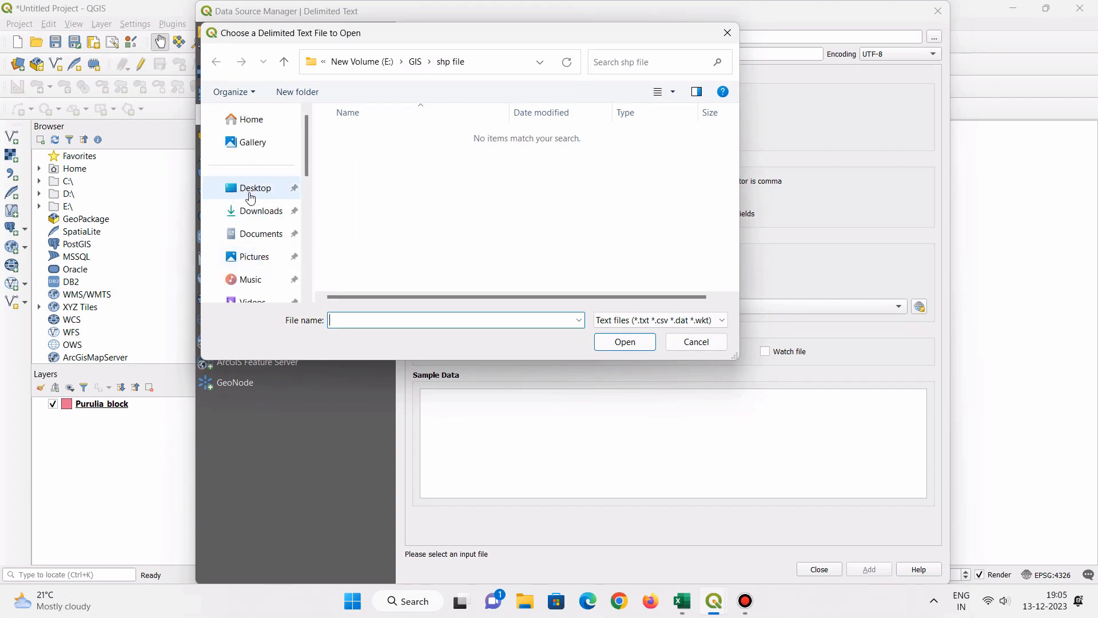
left_click(240, 195)
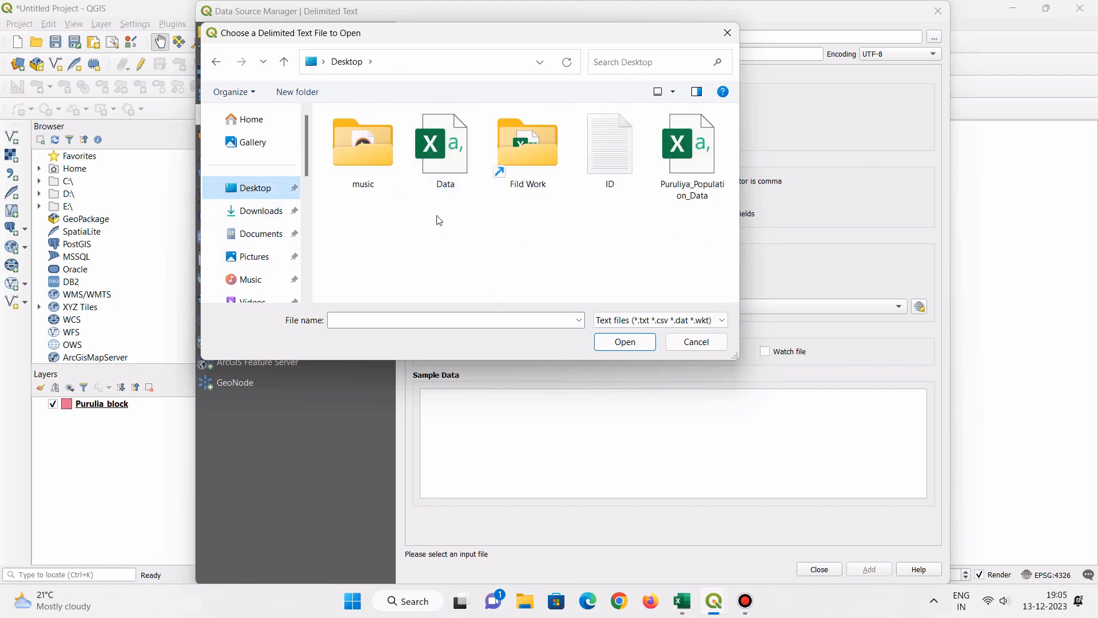
left_click(455, 159)
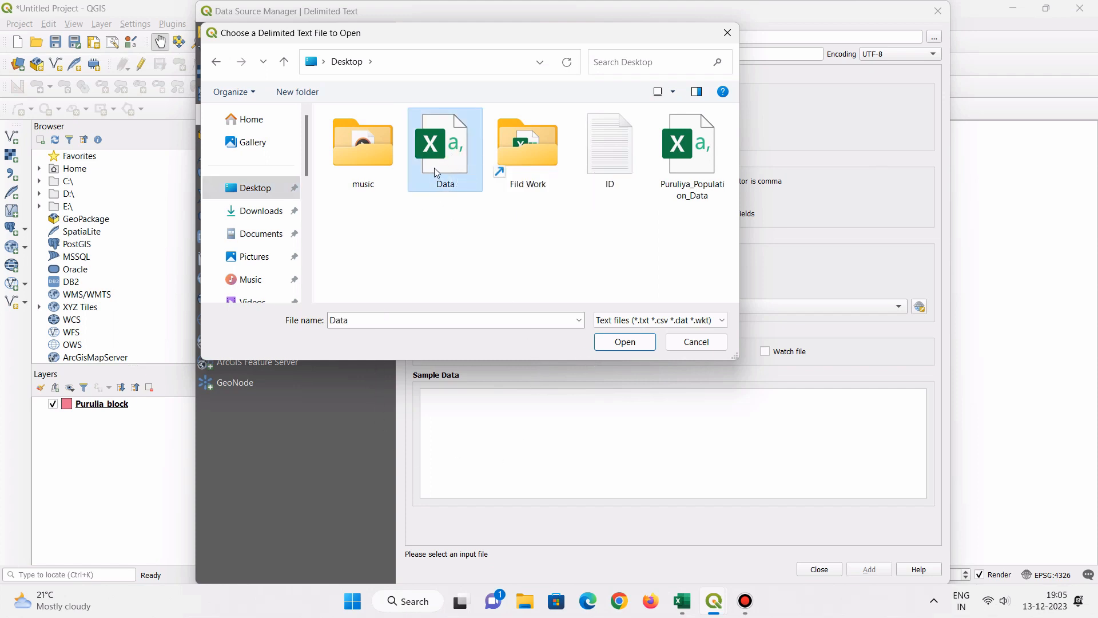
left_click(625, 342)
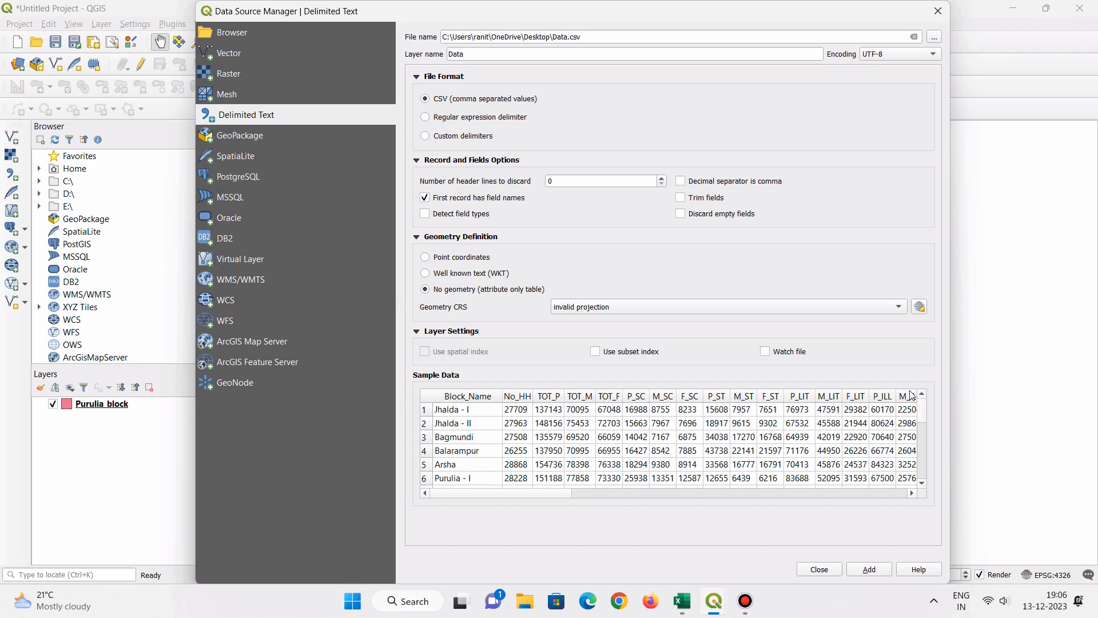
- Keep the first record as field names, add the Data table to the project without geometry, and close the Data Source Manager
left_click(425, 198)
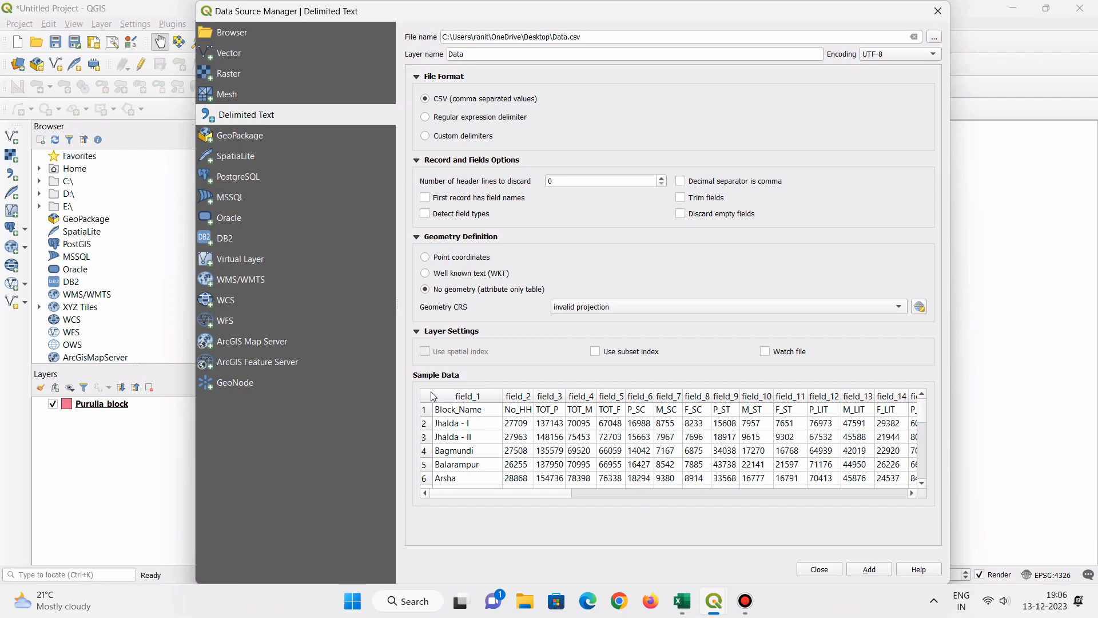
left_click(425, 199)
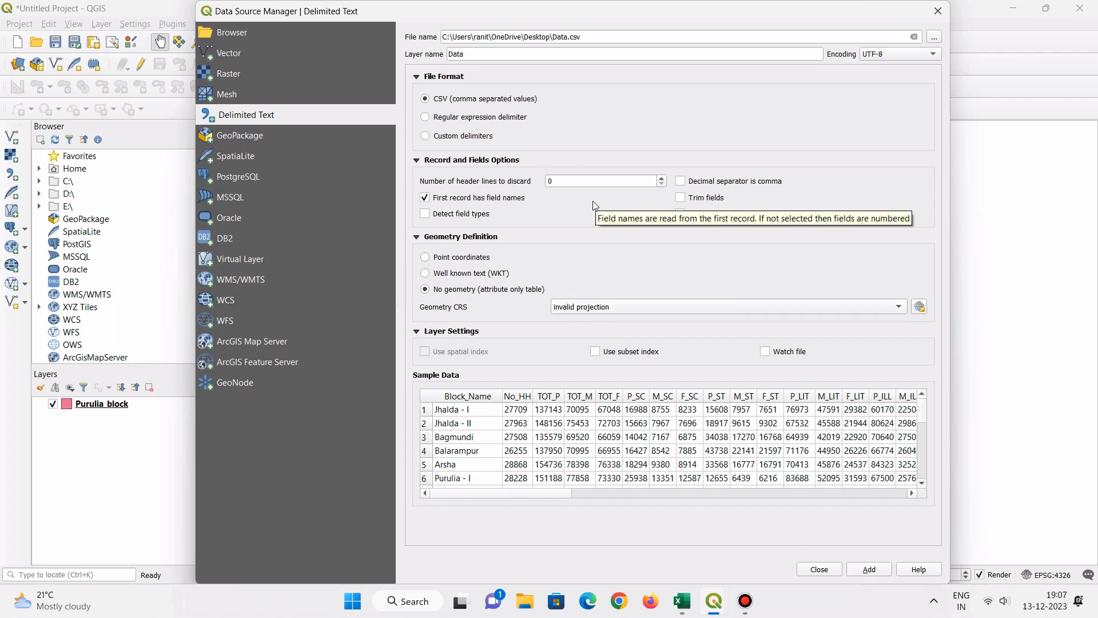
left_click(881, 569)
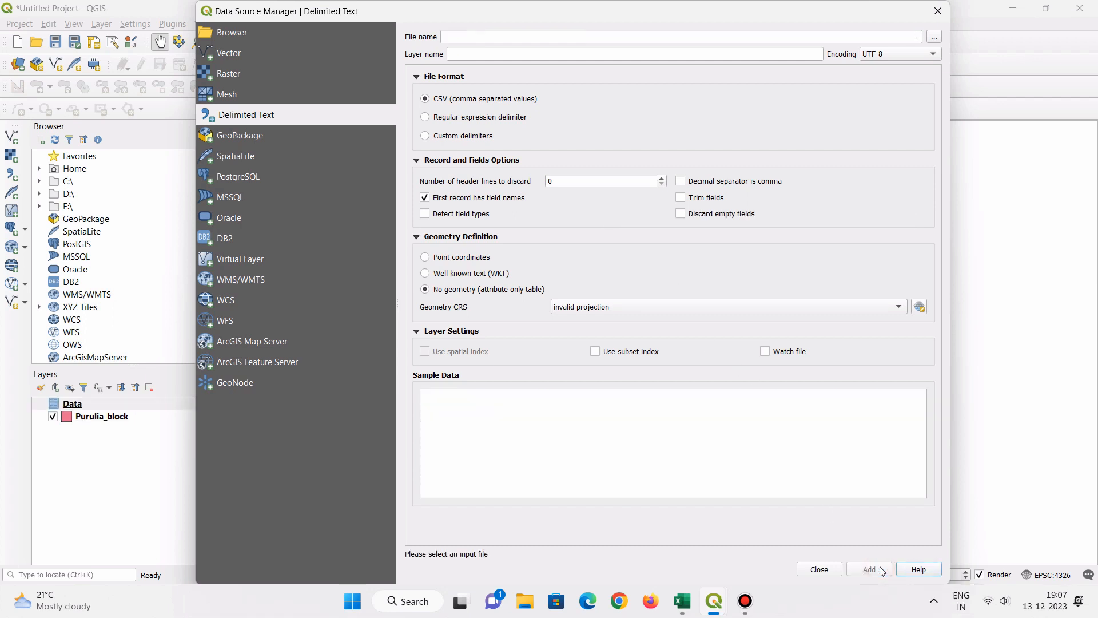
left_click(819, 569)
left_click(86, 504)
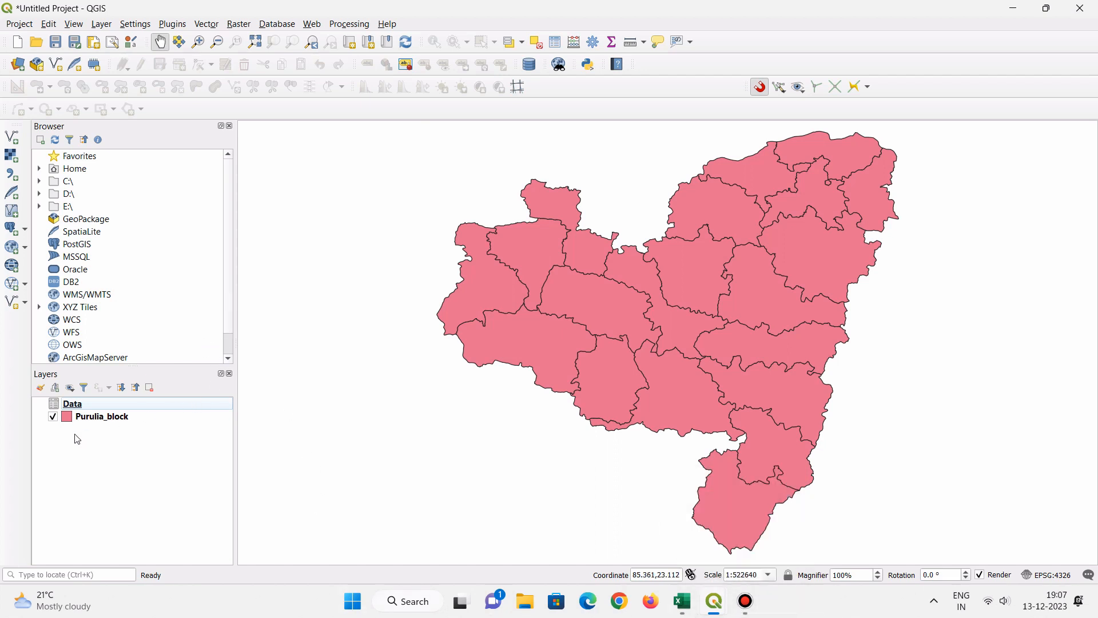
- Open the Purulia_block attribute table to check its id and Name fields, and close it
right_click(87, 418)
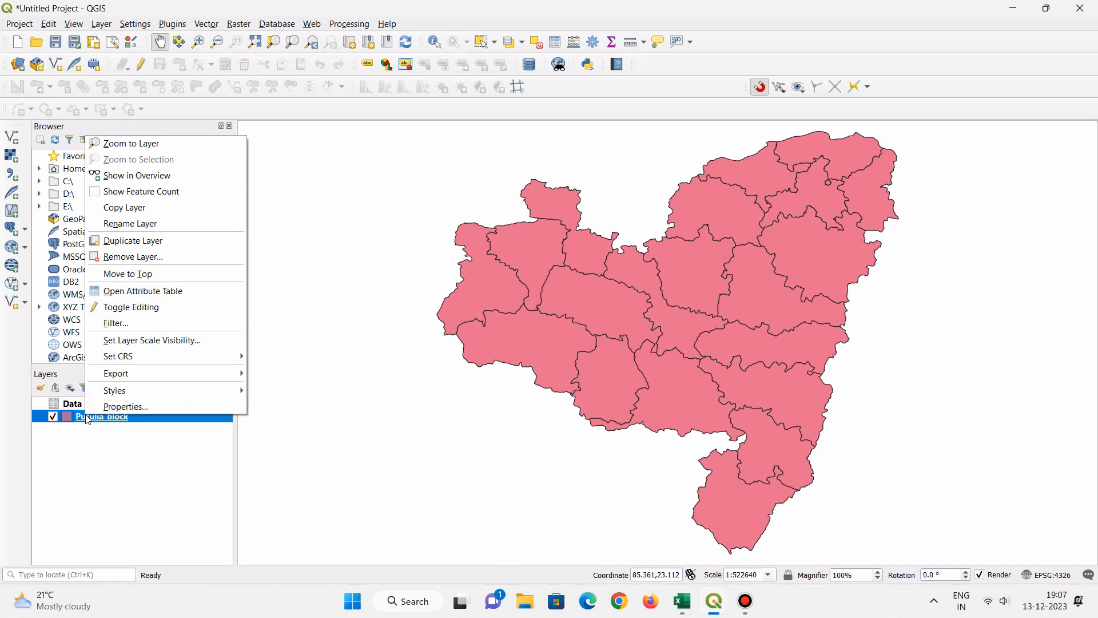
left_click(133, 293)
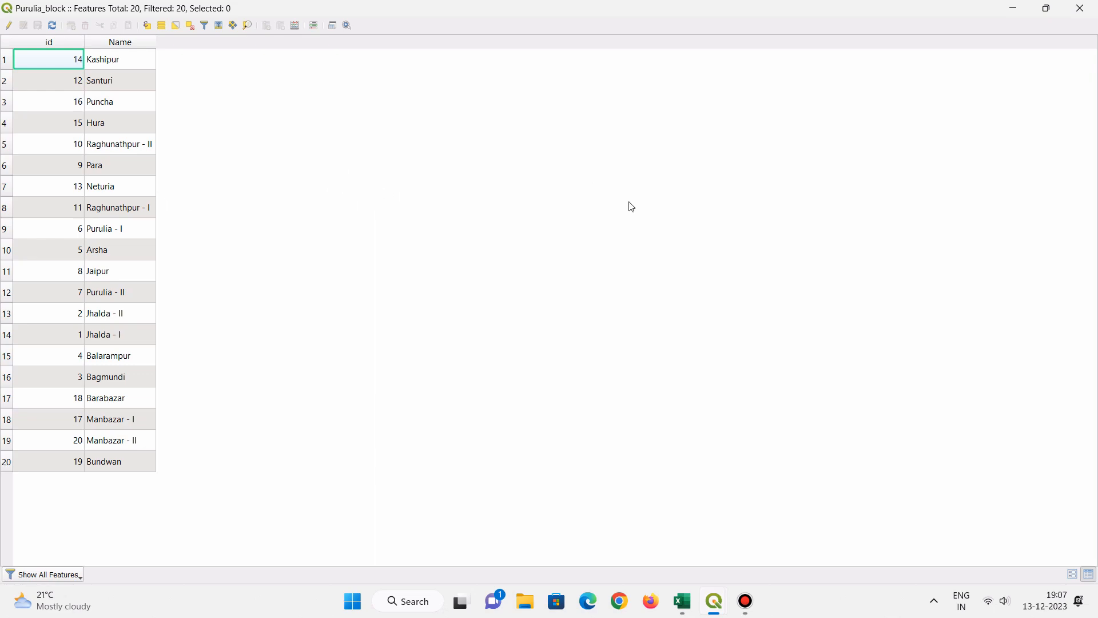
left_click(1080, 8)
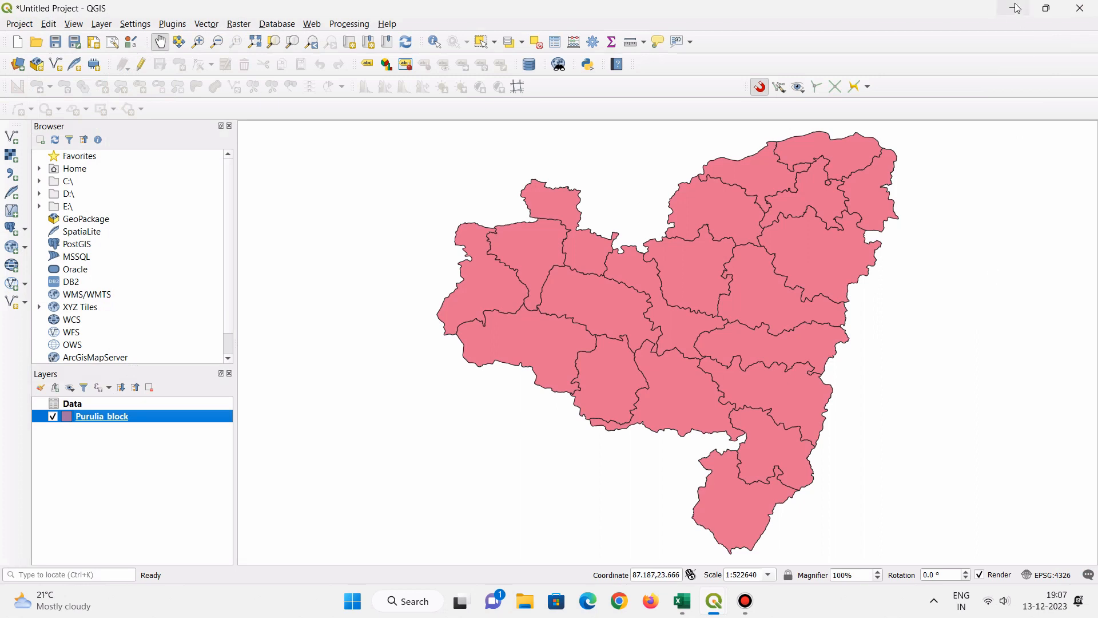
- Switch to the Data file in Excel and examine its Block_Name and id columns for matching with the layer
left_click(683, 612)
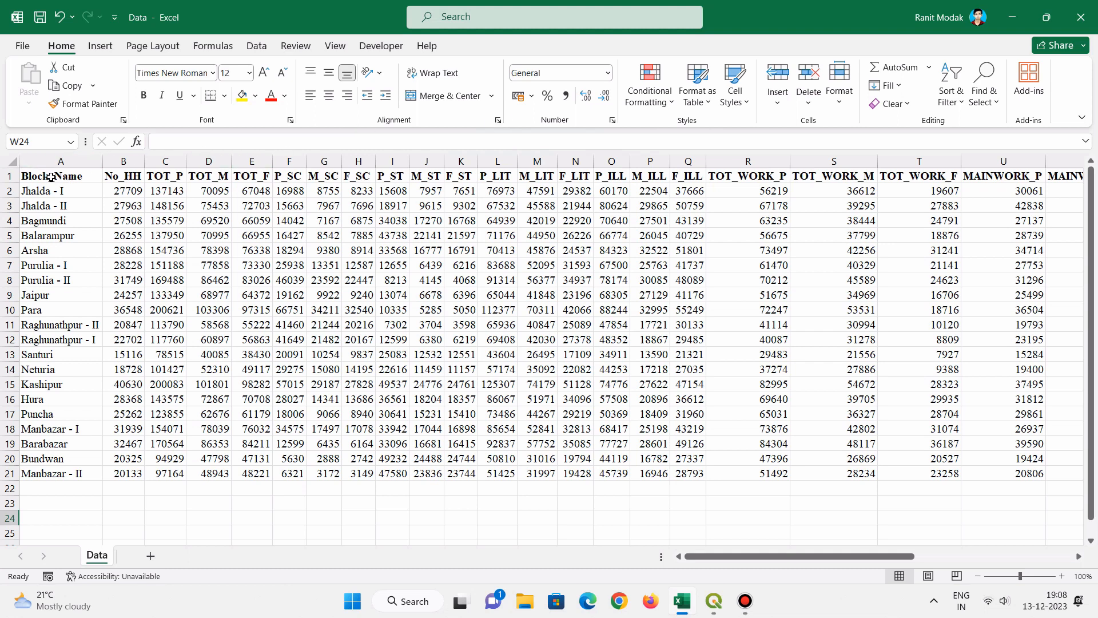
left_click_drag(51, 178, 72, 489)
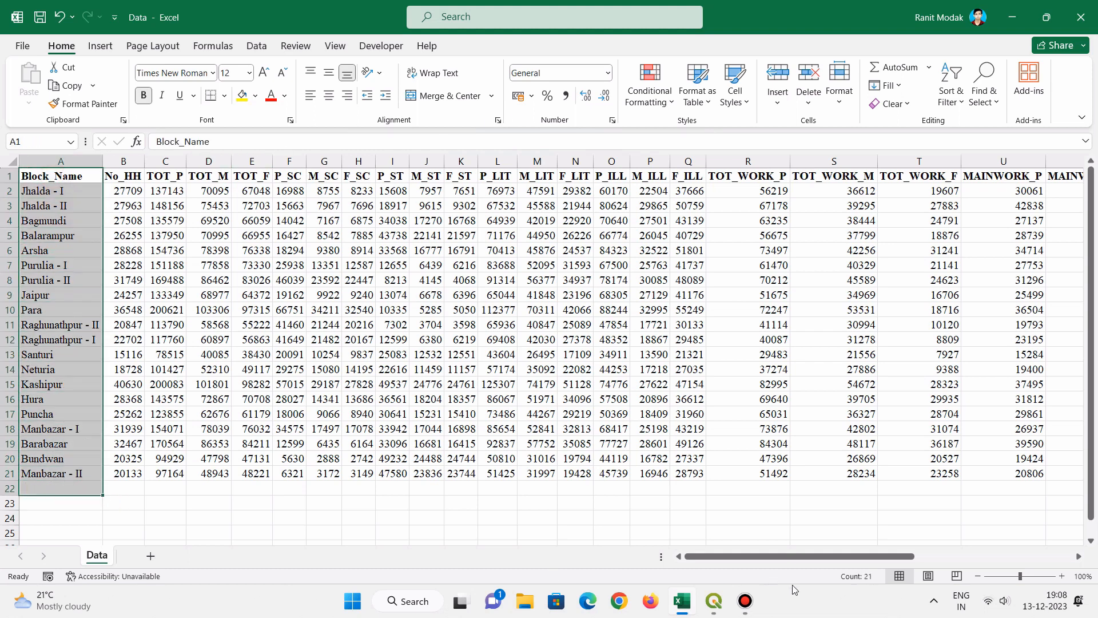
left_click_drag(779, 556, 1062, 539)
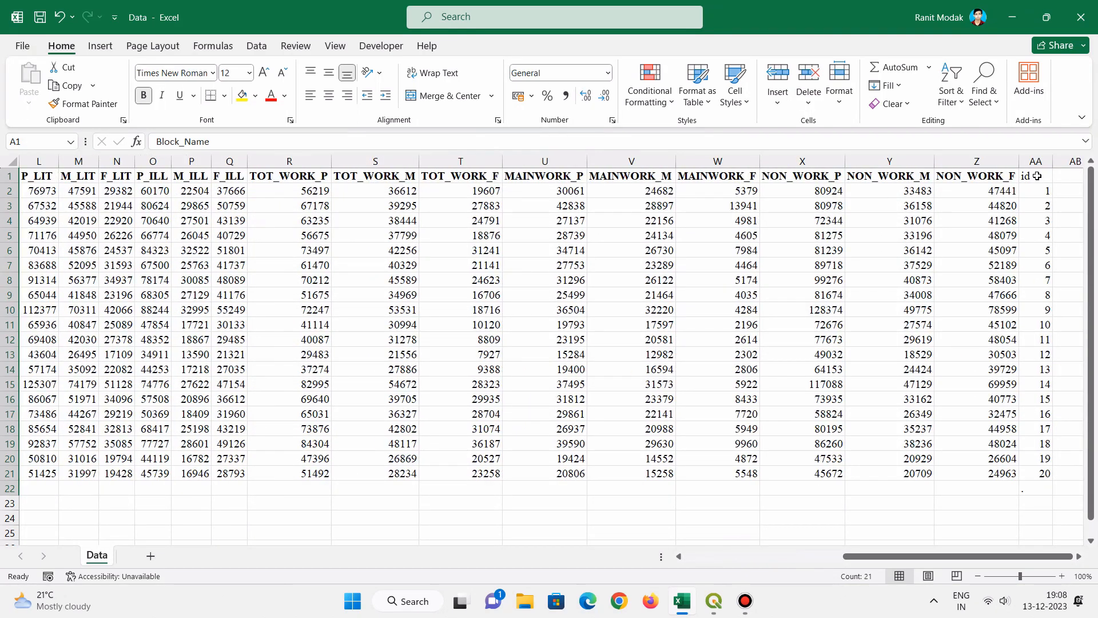
left_click_drag(1037, 176, 1052, 312)
left_click_drag(1039, 439, 1039, 474)
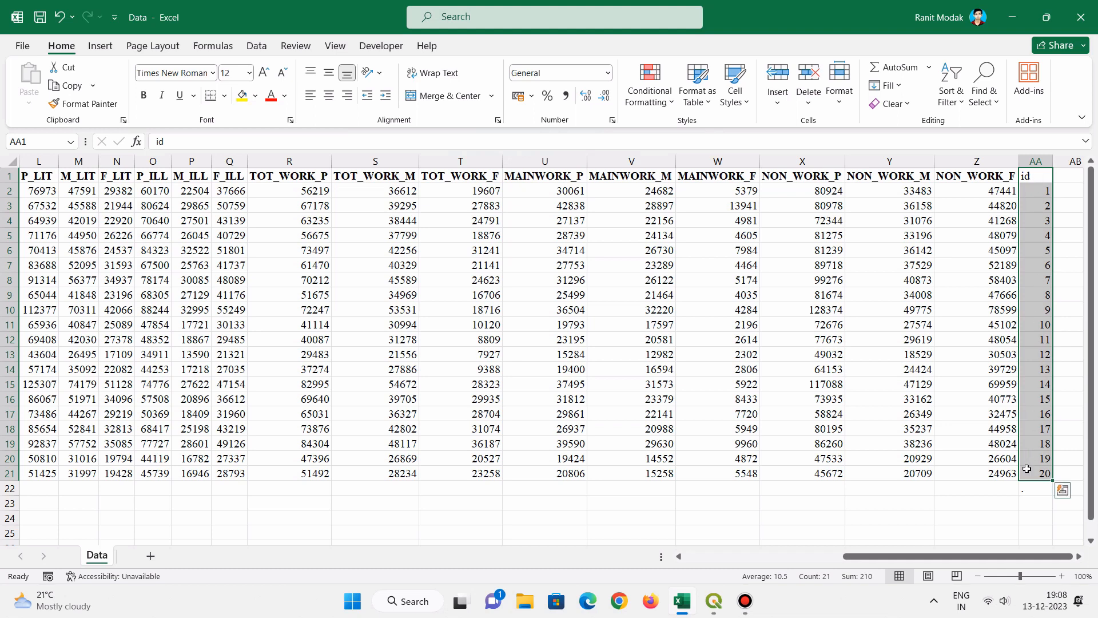
- Compare the id field in the Purulia_block attribute table with the id column of the Data sheet in Excel
left_click(715, 602)
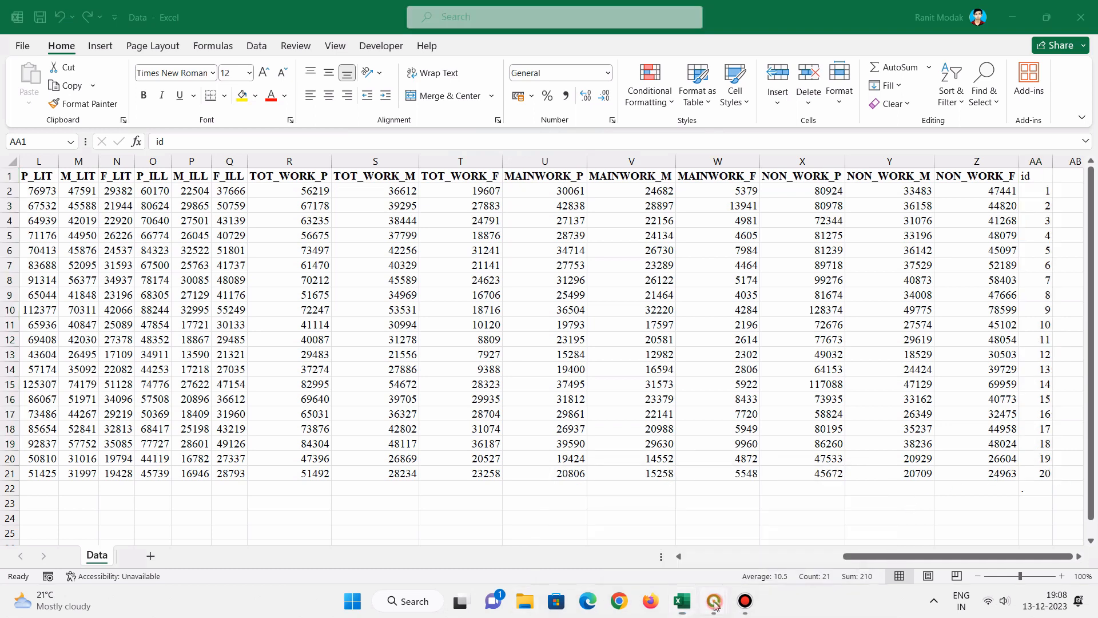
left_click(768, 524)
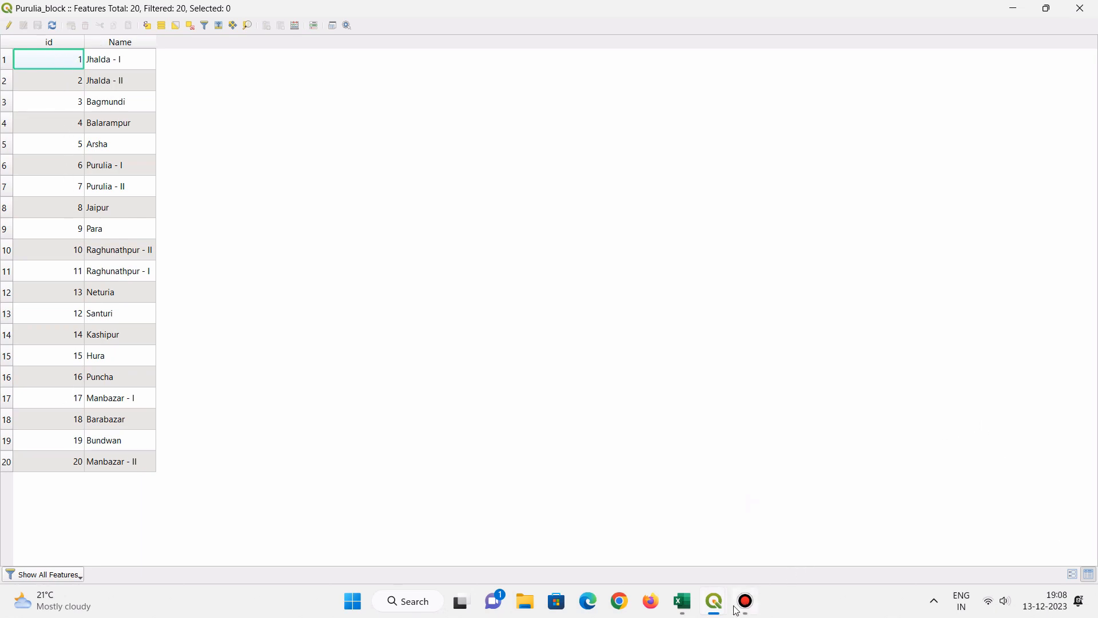
mouse_move(713, 610)
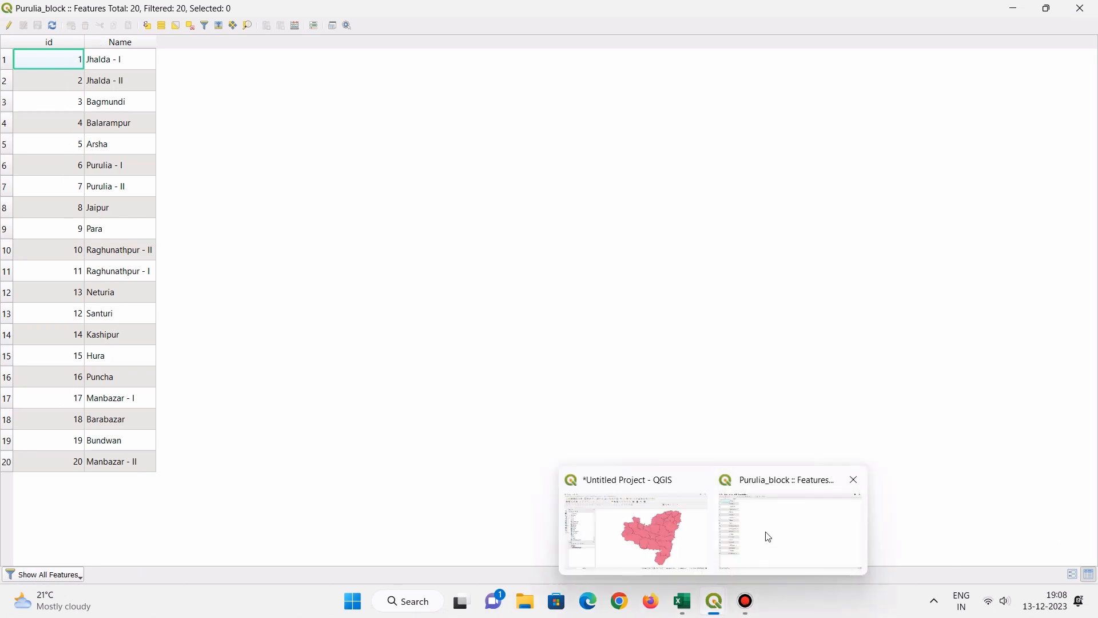
left_click(683, 601)
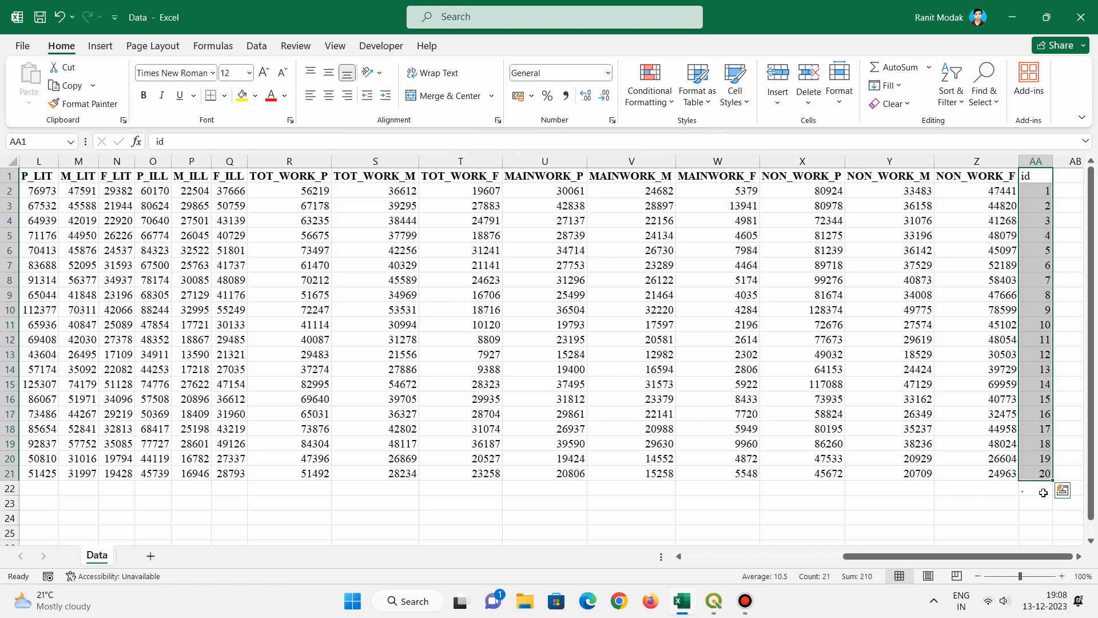
left_click(1002, 507)
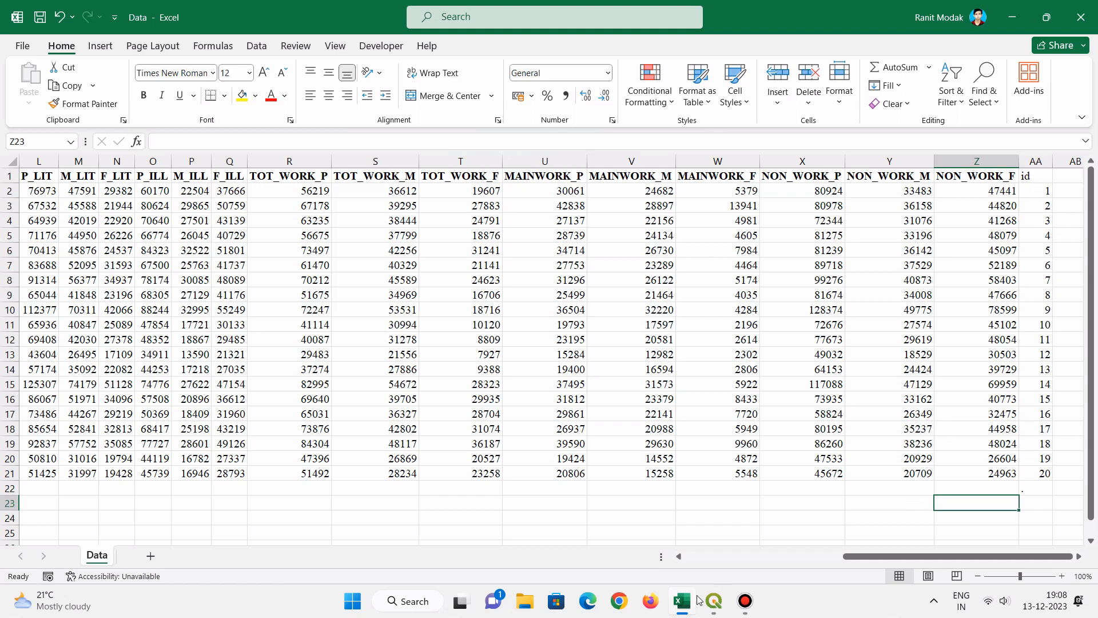
mouse_move(700, 600)
left_click(1027, 178)
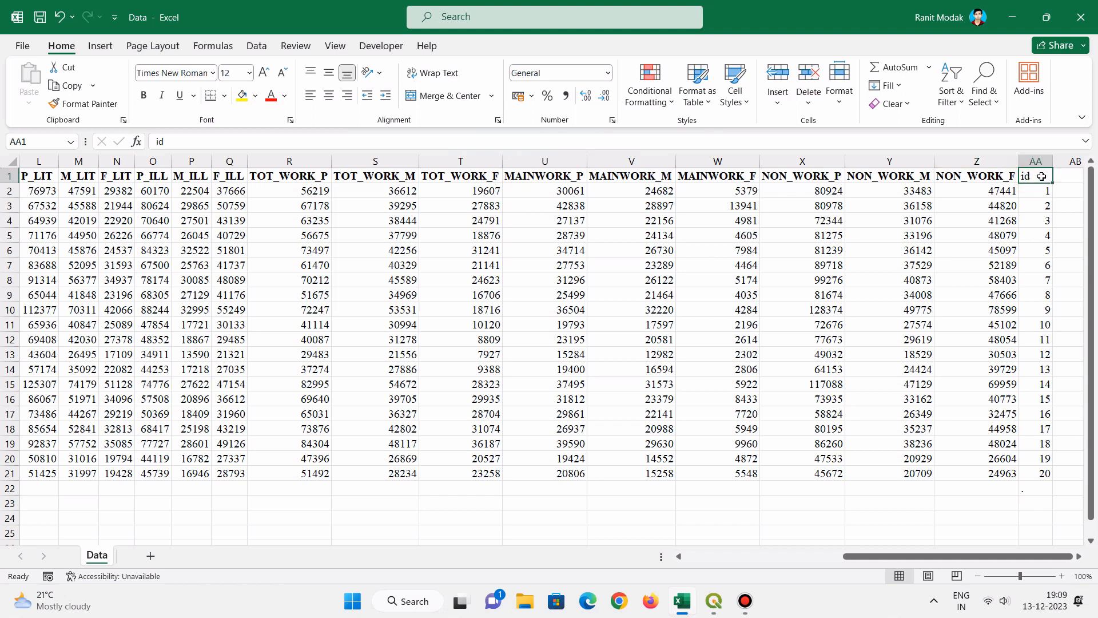
left_click(714, 602)
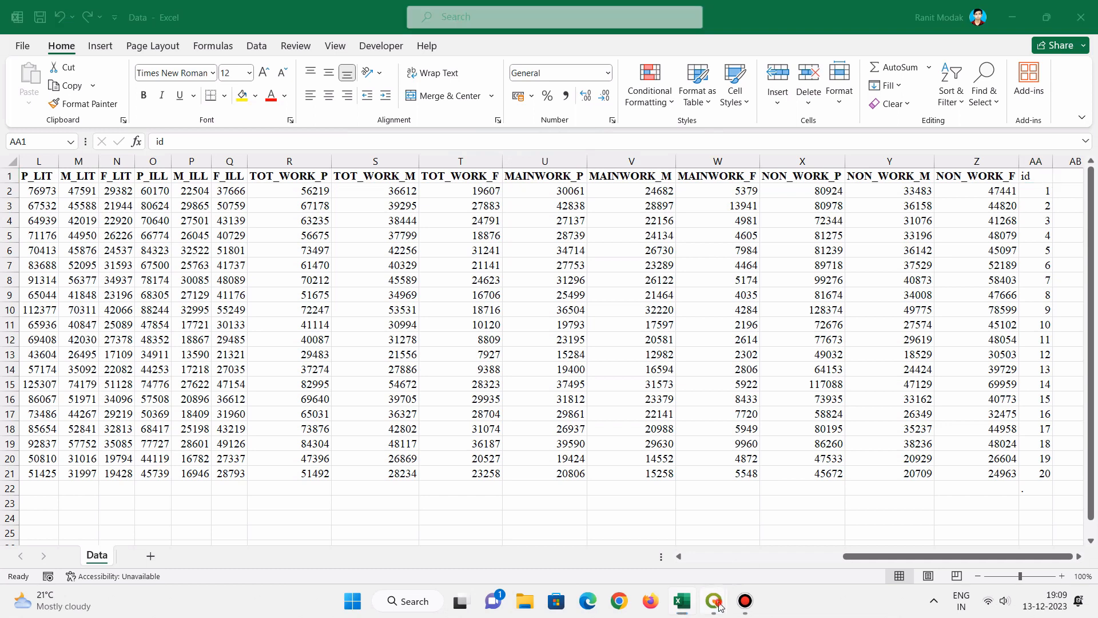
left_click(790, 517)
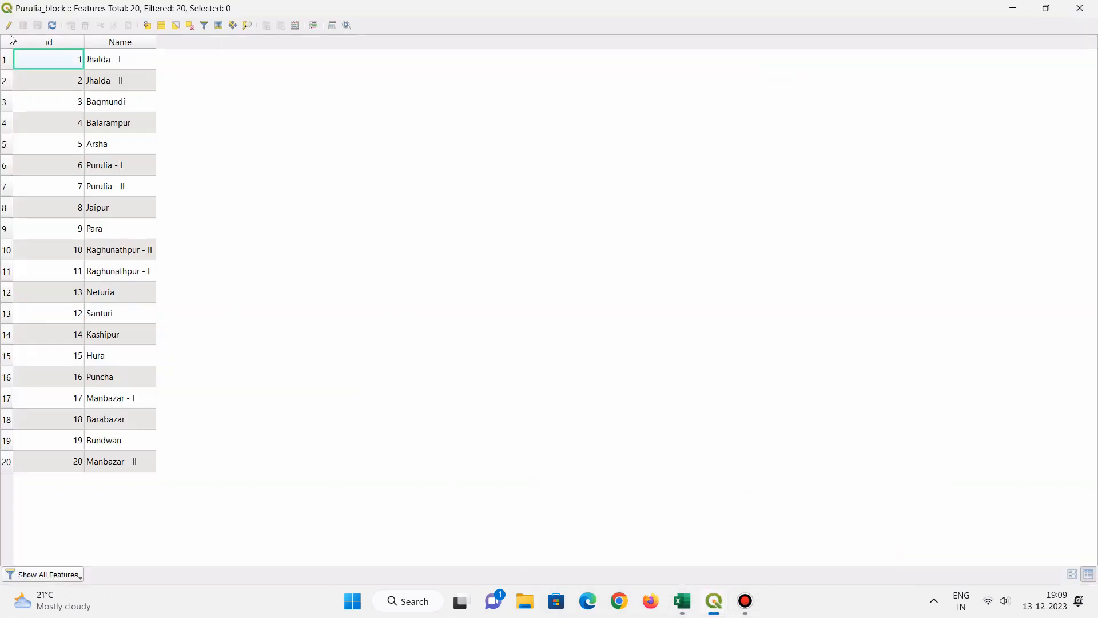
mouse_move(715, 602)
- Compare the Data sheet's block names and ids with the Purulia_block attribute table, then minimize Excel and close the table
left_click(684, 605)
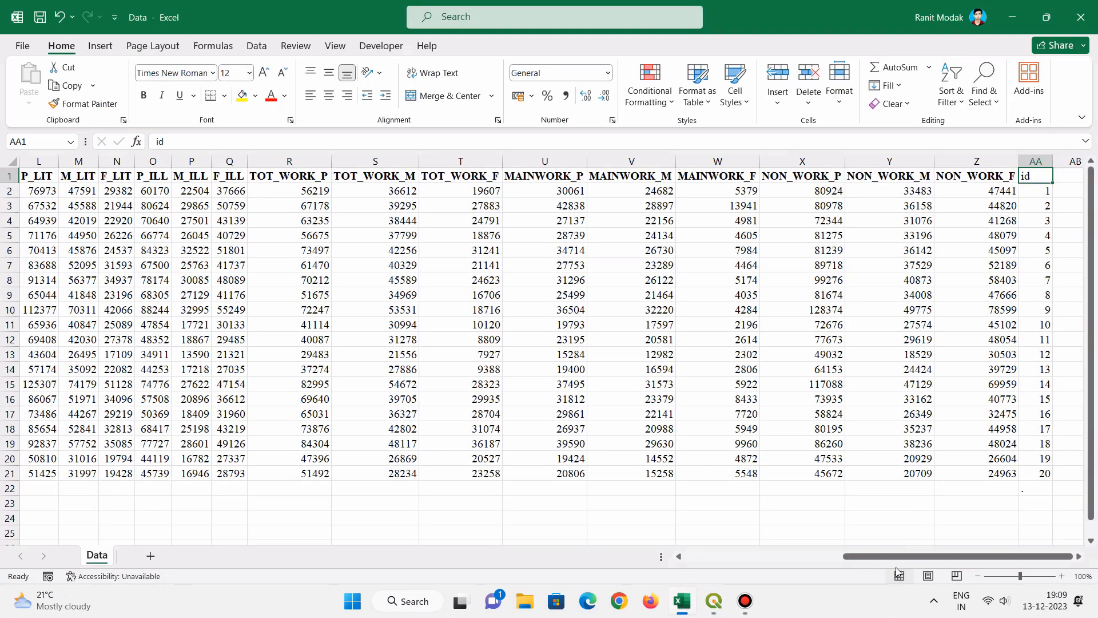
left_click_drag(894, 557, 714, 573)
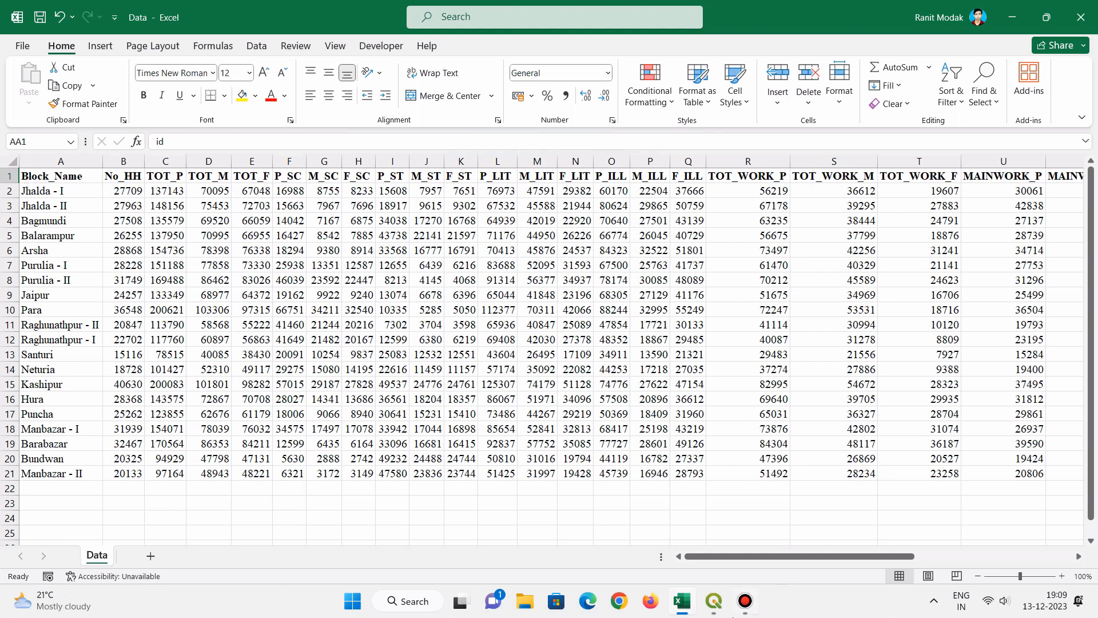
mouse_move(718, 611)
left_click(751, 566)
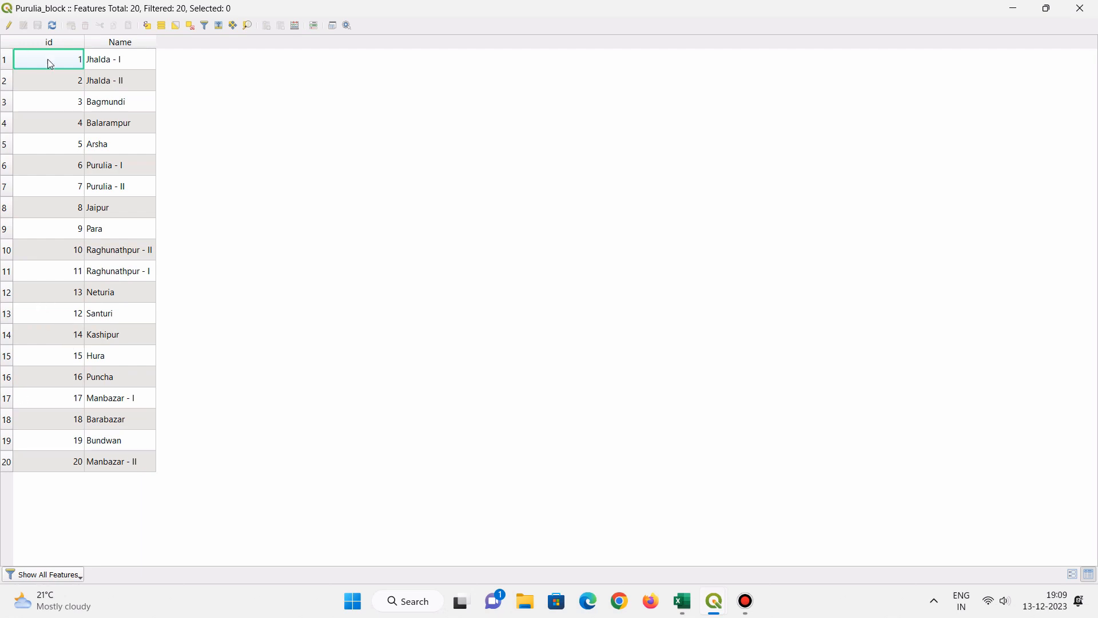
left_click(694, 605)
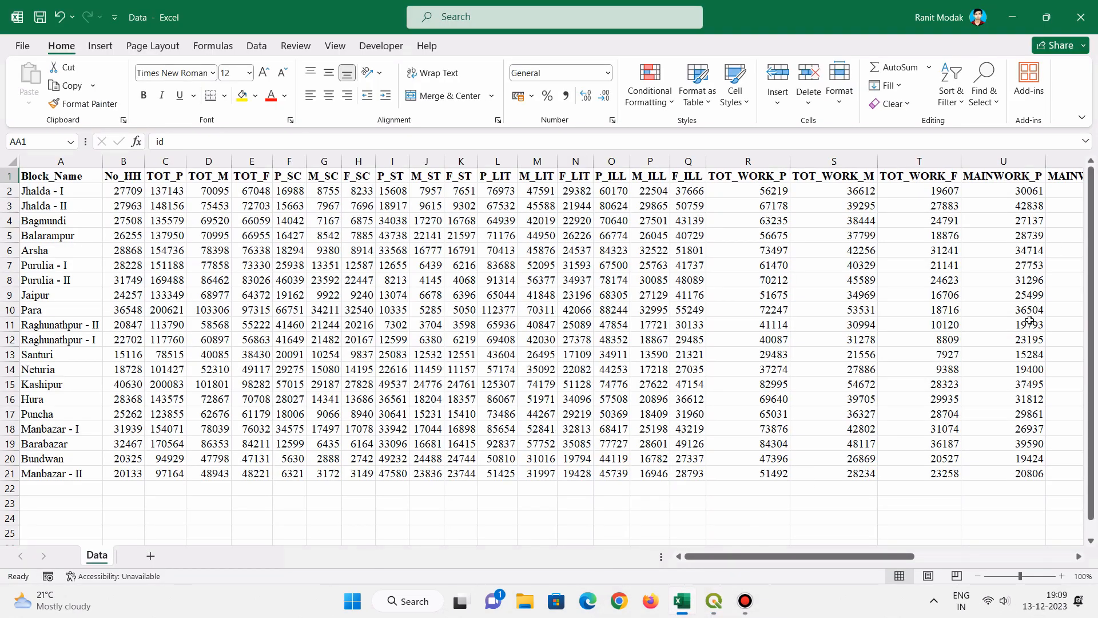
mouse_move(738, 556)
left_mouse_down()
mouse_move(909, 558)
mouse_move(751, 561)
left_mouse_up()
mouse_move(716, 598)
left_click(790, 529)
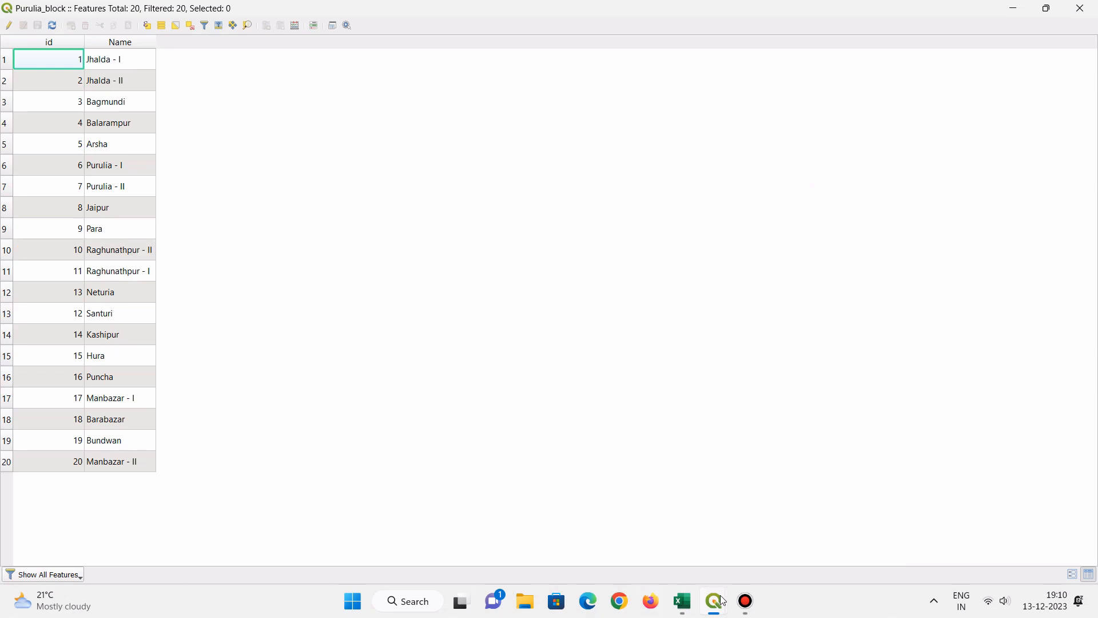
left_click(682, 601)
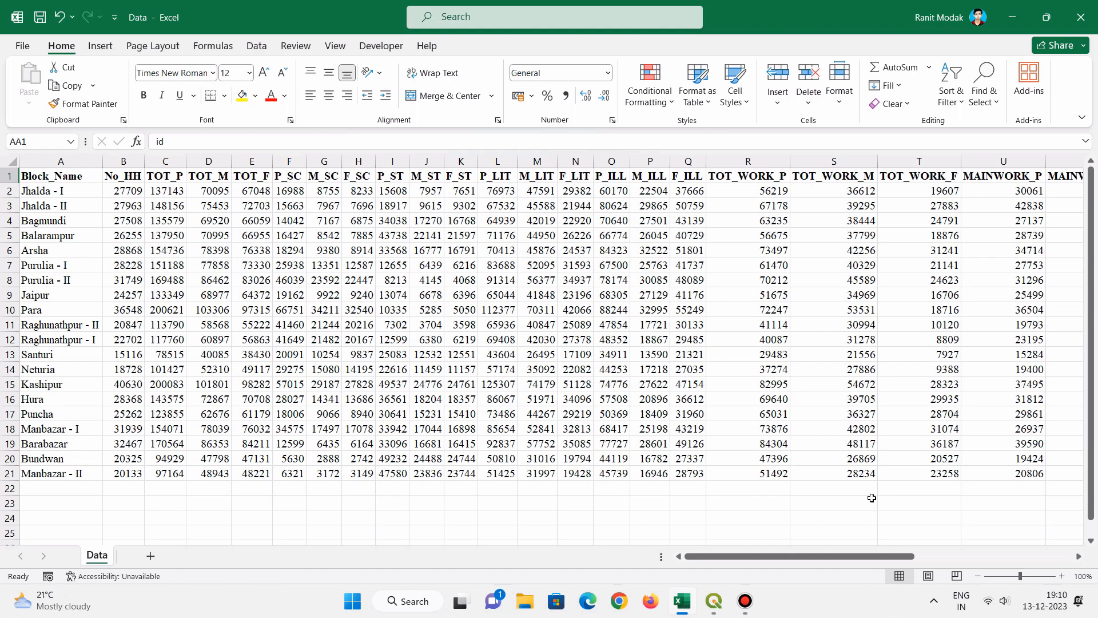
left_click_drag(881, 556, 1097, 538)
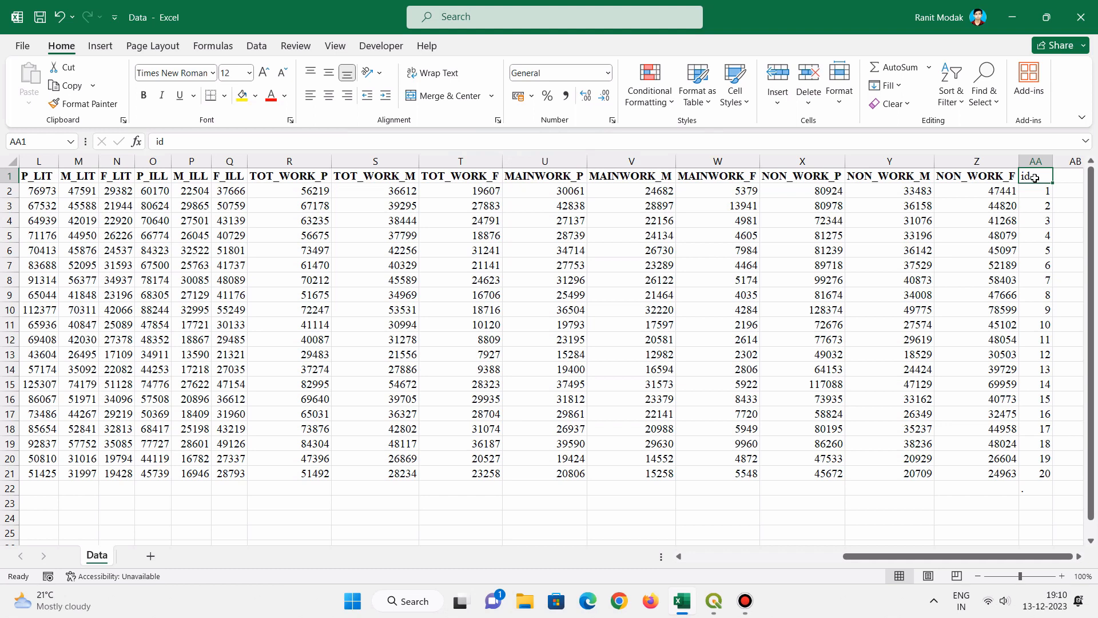
left_click(1045, 282)
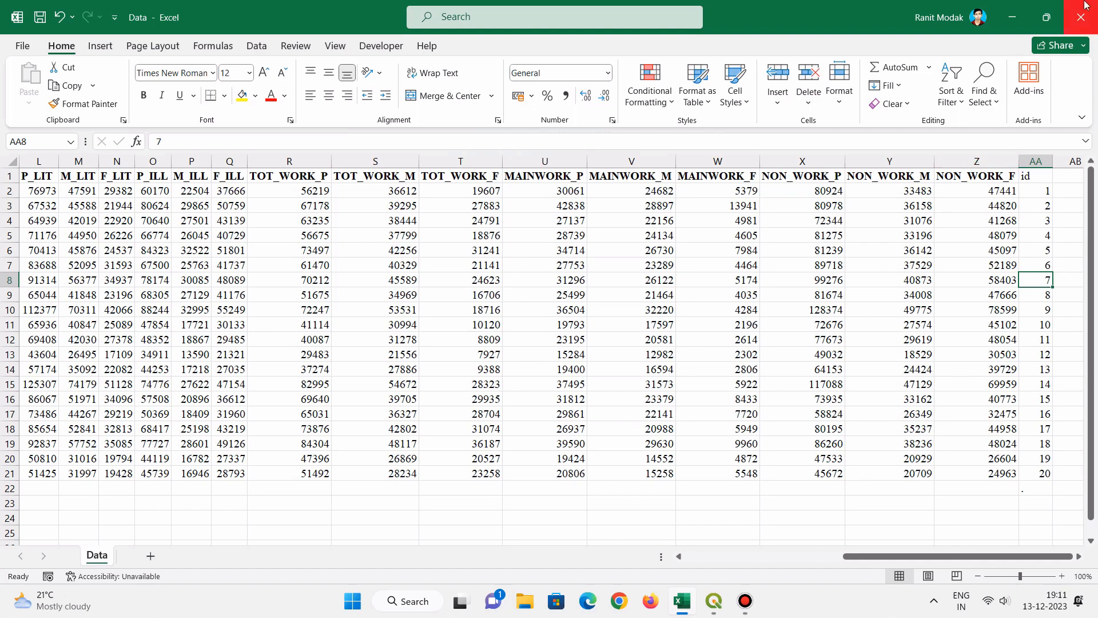
left_click(1011, 12)
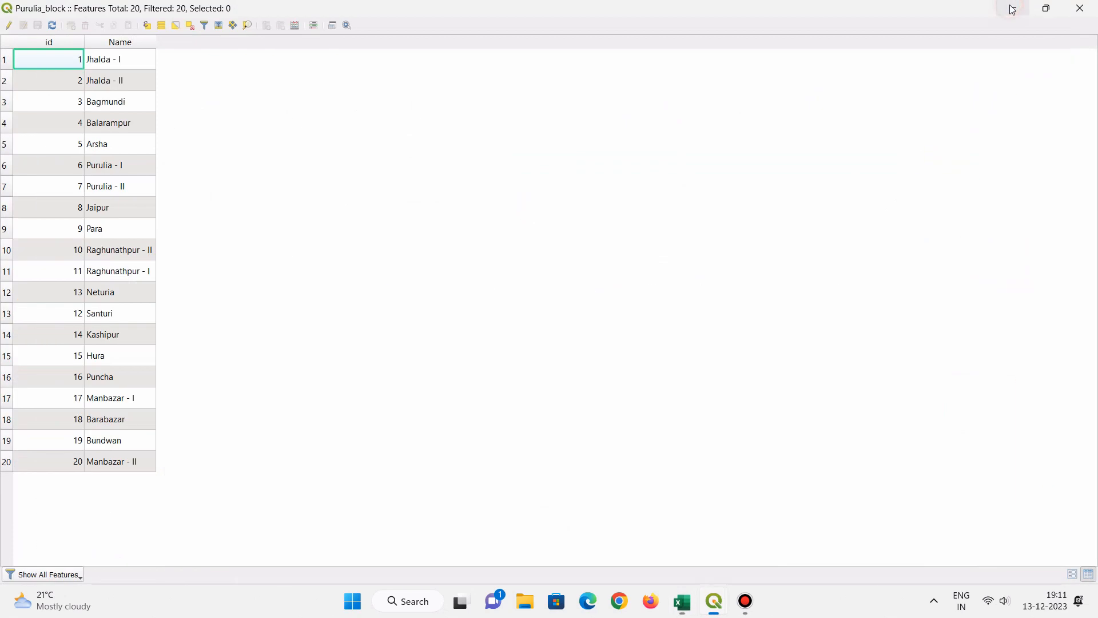
left_click(1080, 7)
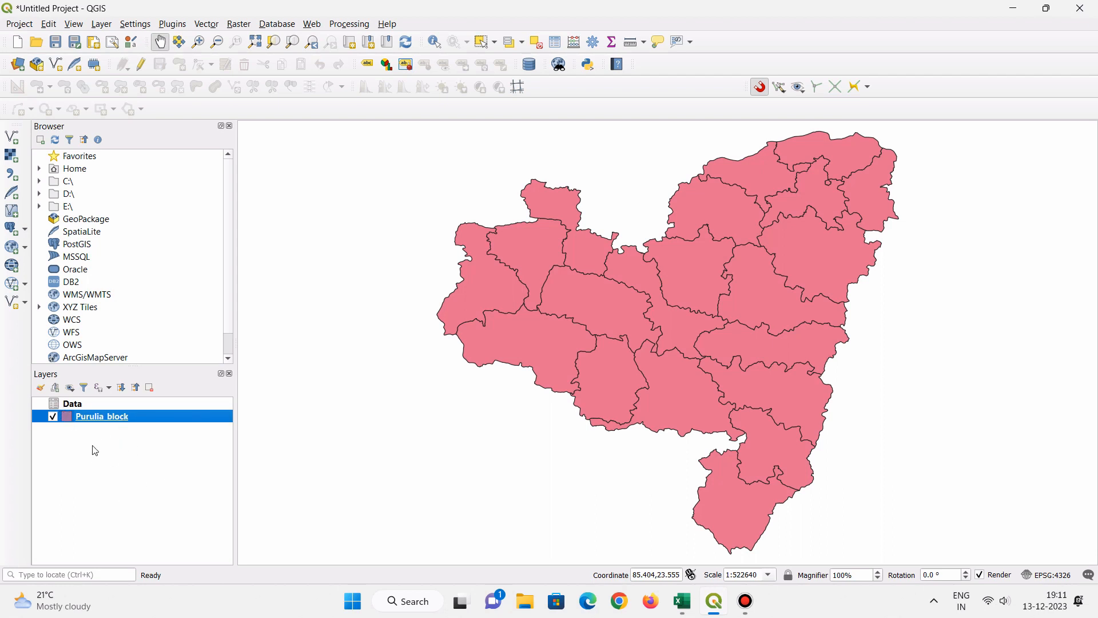
- Start a vector join on the Purulia_block layer with Data as the join layer and id as both join and target field
right_click(97, 421)
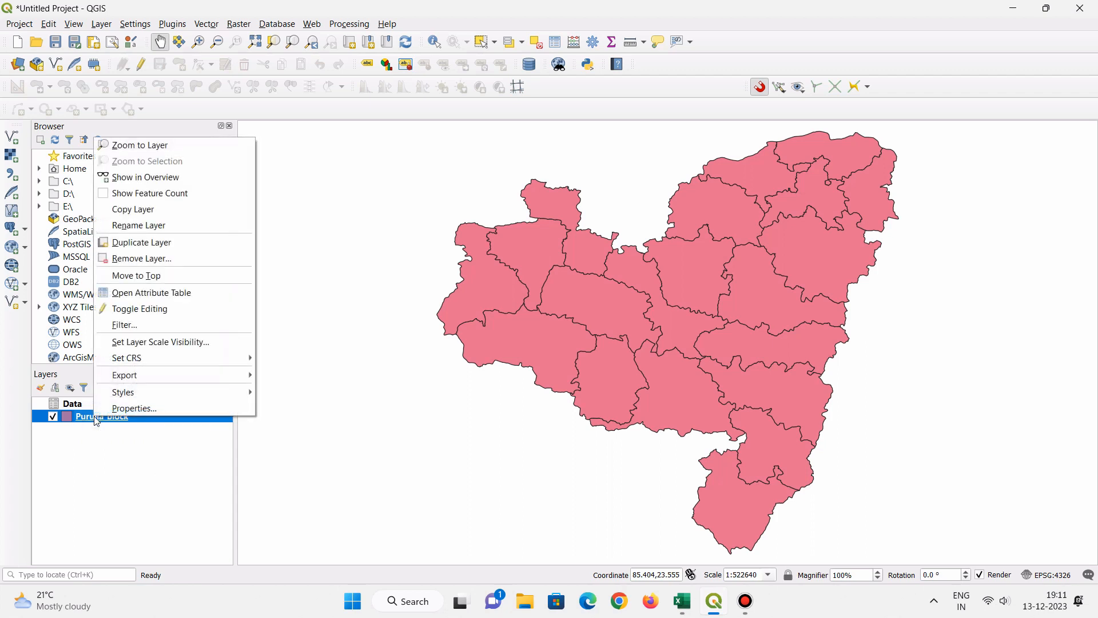
left_click(143, 410)
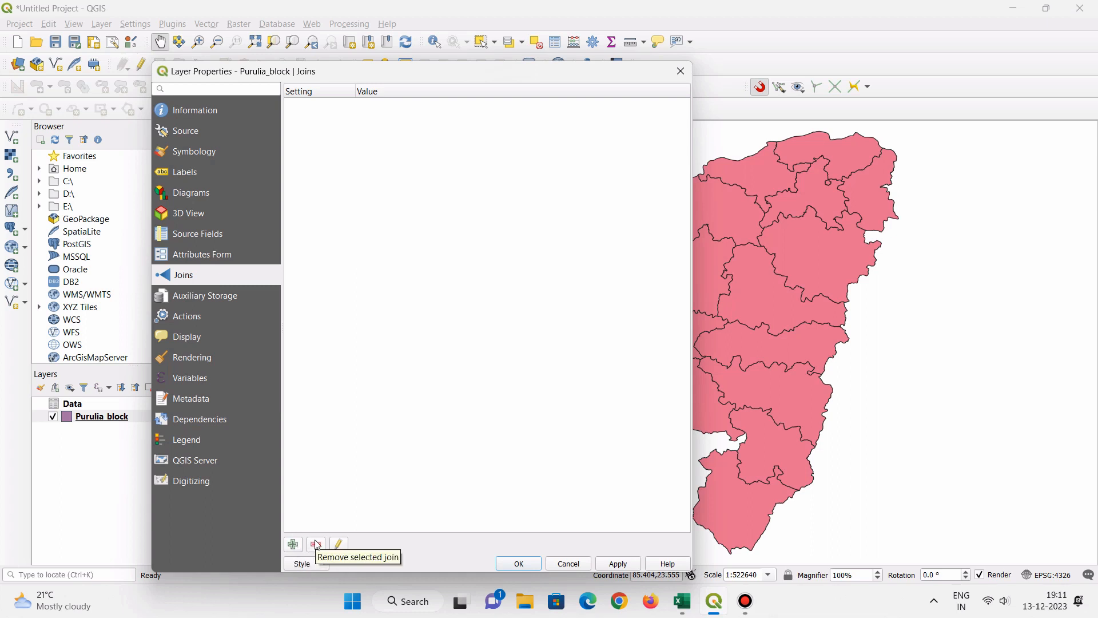
left_click(293, 545)
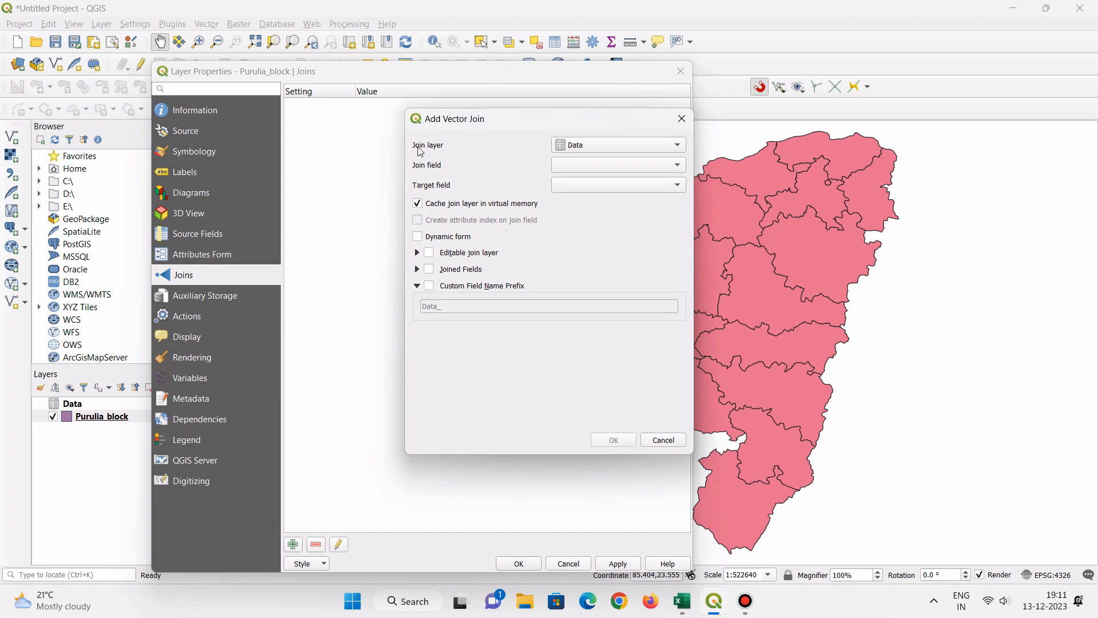
left_click(577, 148)
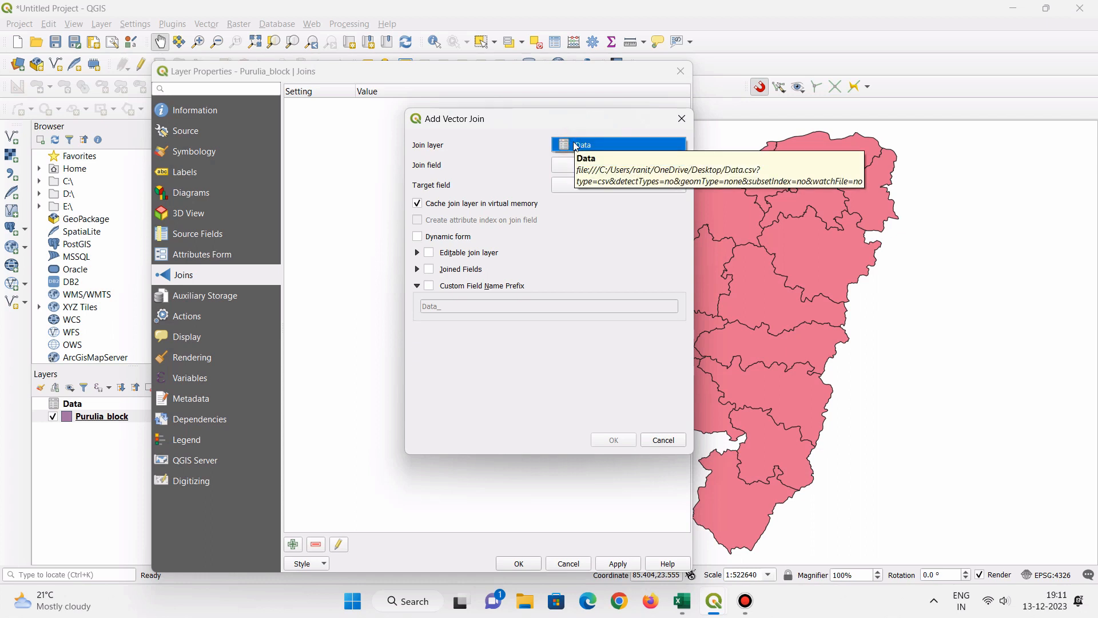
left_click(575, 146)
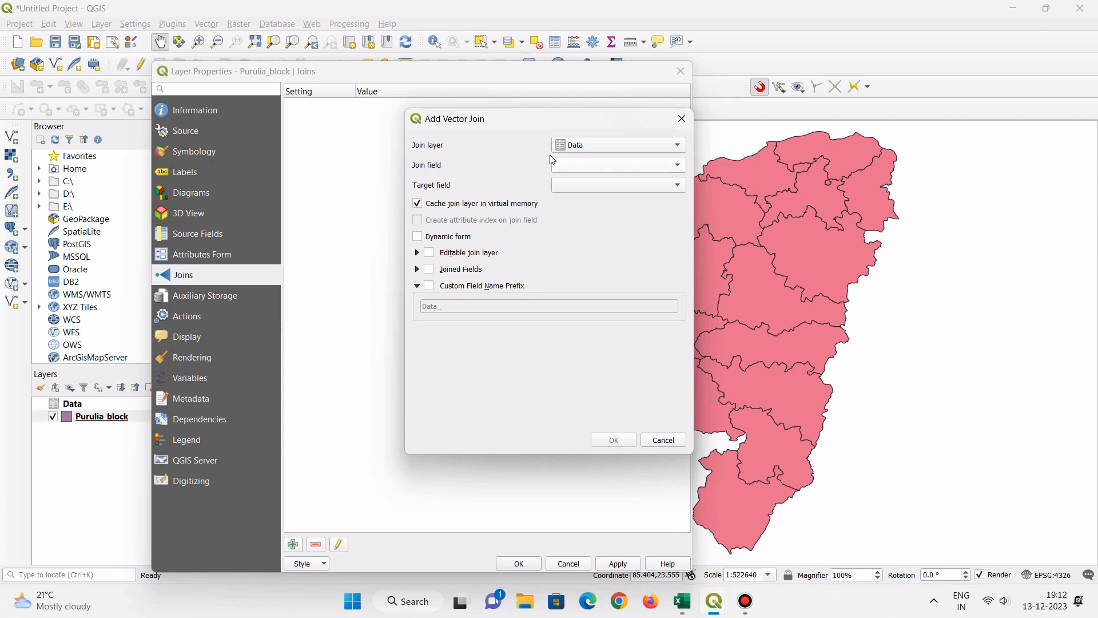
left_click(572, 165)
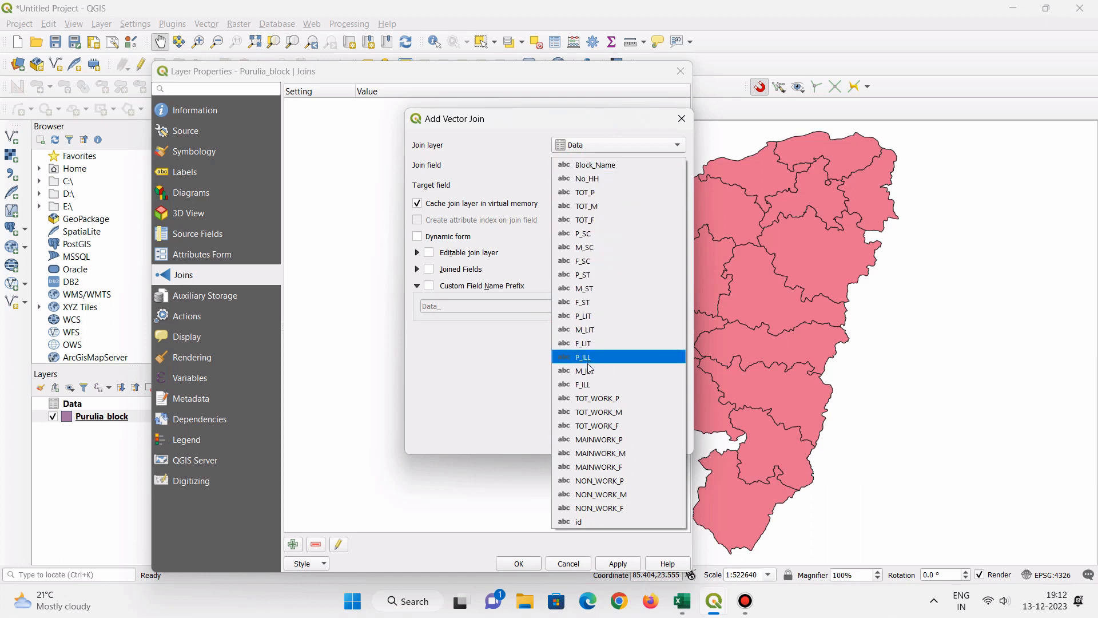
left_click(594, 522)
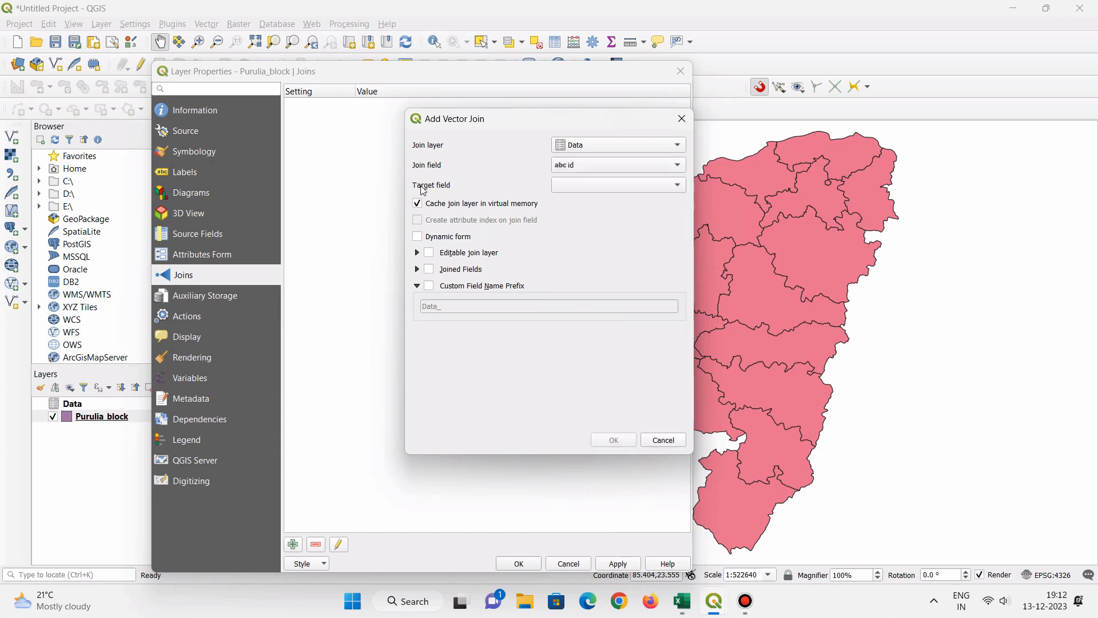
left_click(564, 186)
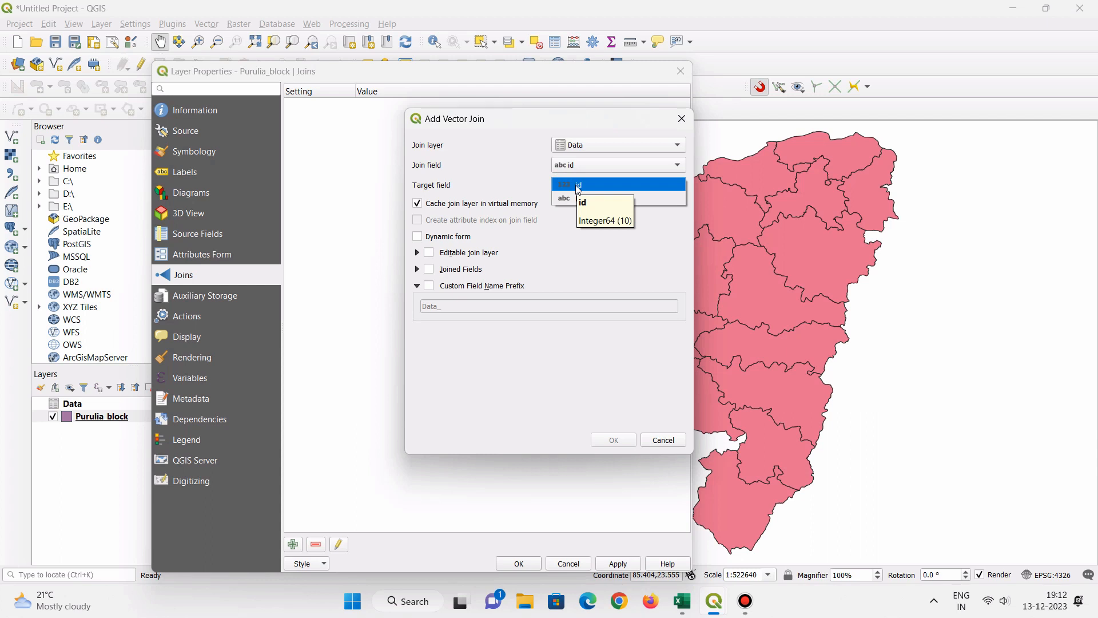
left_click(578, 185)
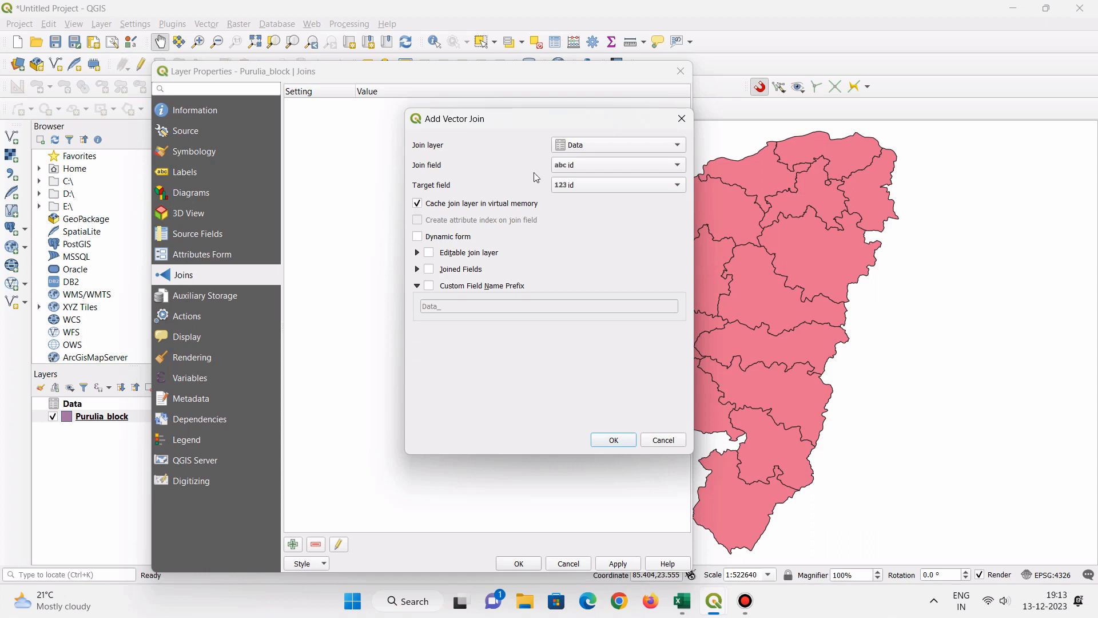
- Enable a custom field name prefix for the join, leave it empty, and apply the join to the layer
left_click(429, 286)
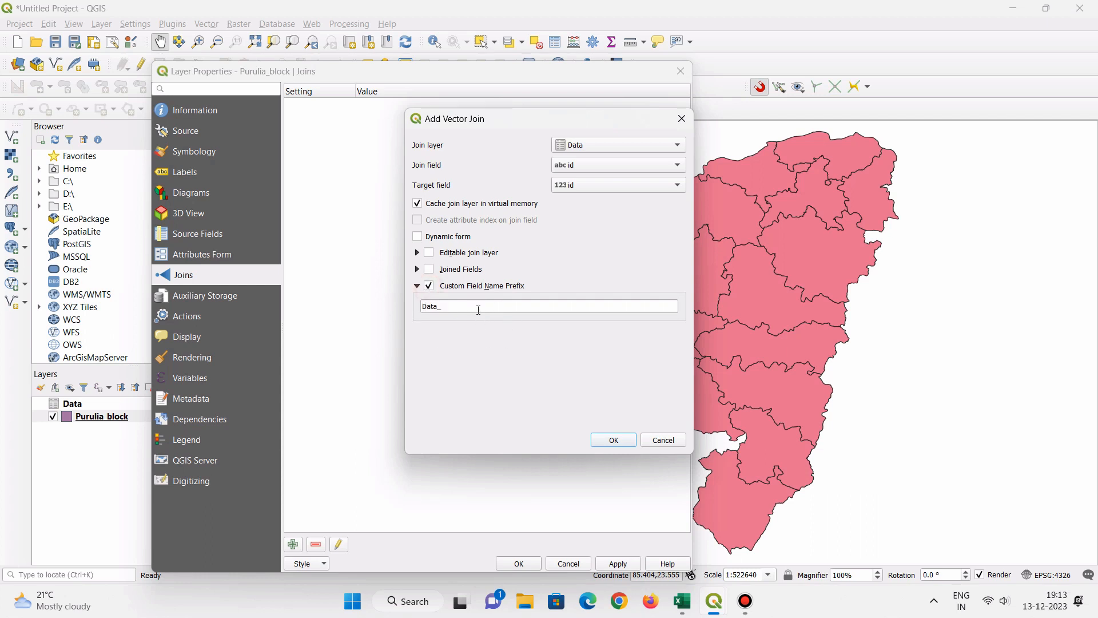
left_click_drag(478, 310, 406, 320)
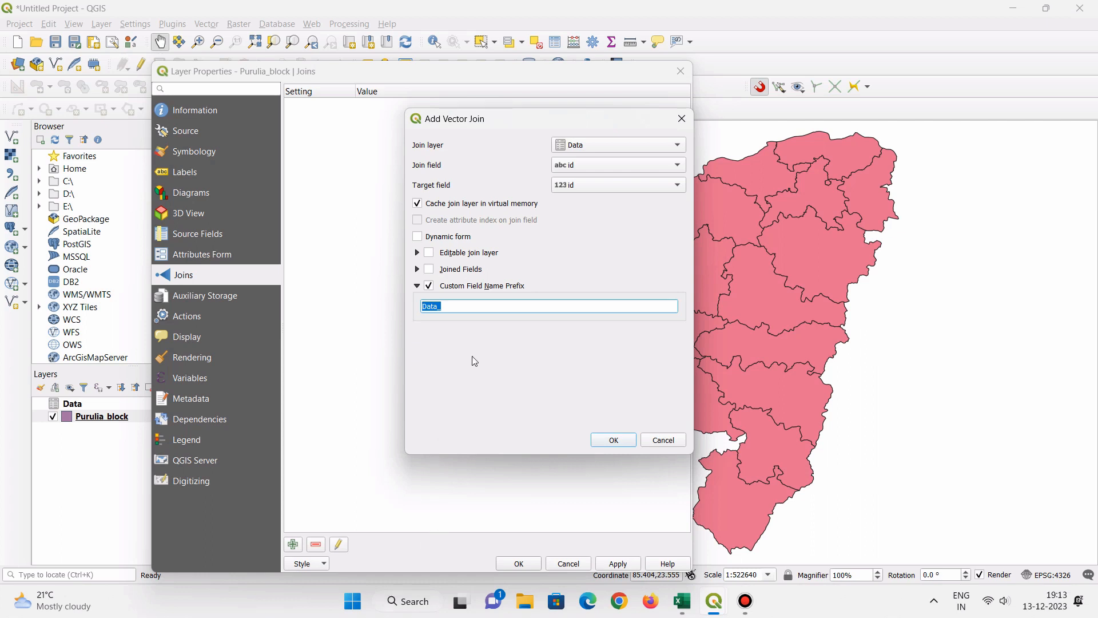
key("BackSpace")
left_click(445, 305)
left_click(618, 444)
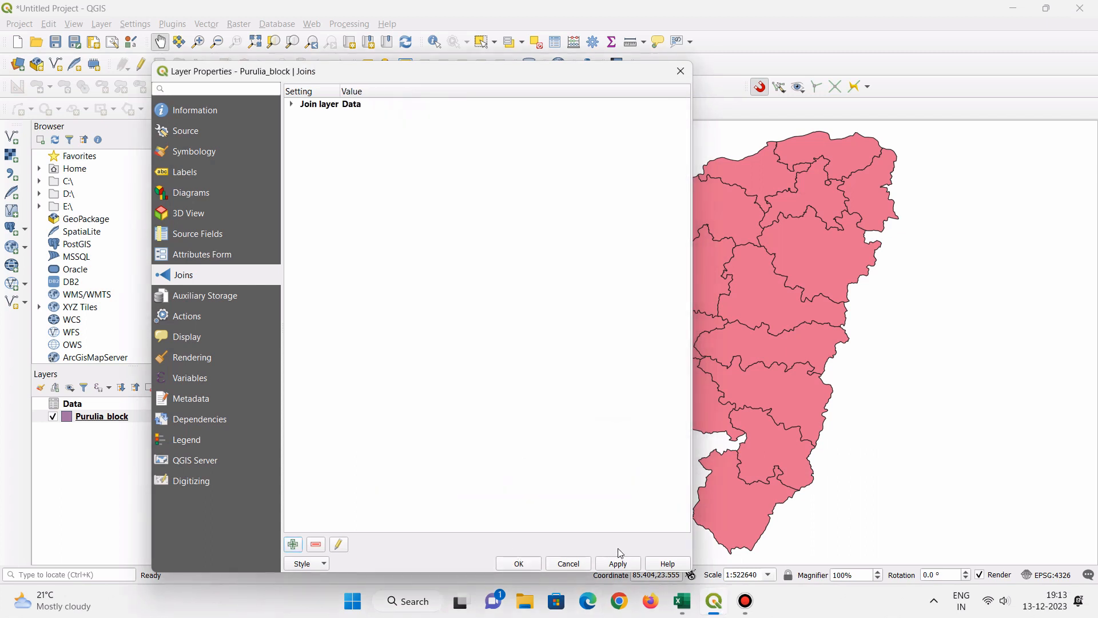
left_click(623, 565)
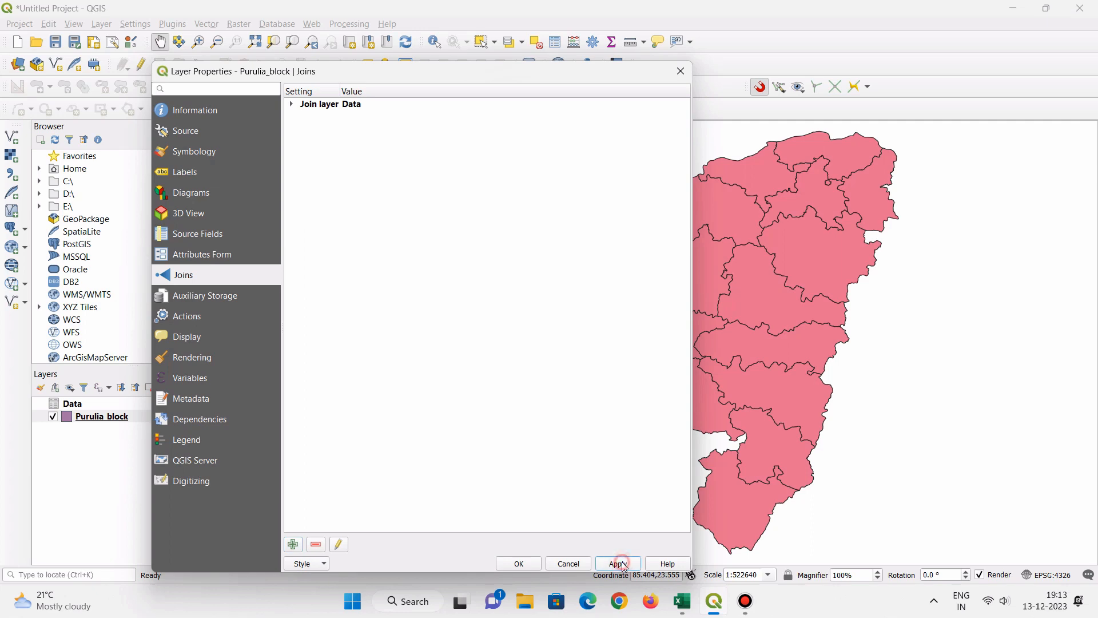
left_click(513, 563)
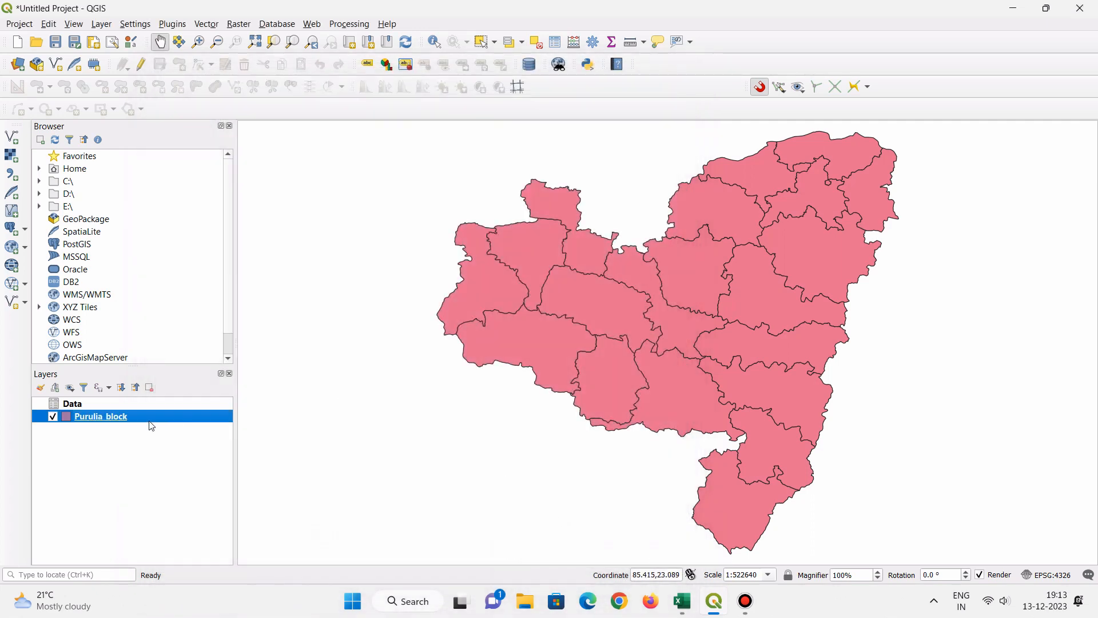
- Delete the Name field from the Purulia_block attribute table in editing mode and close the table
right_click(107, 418)
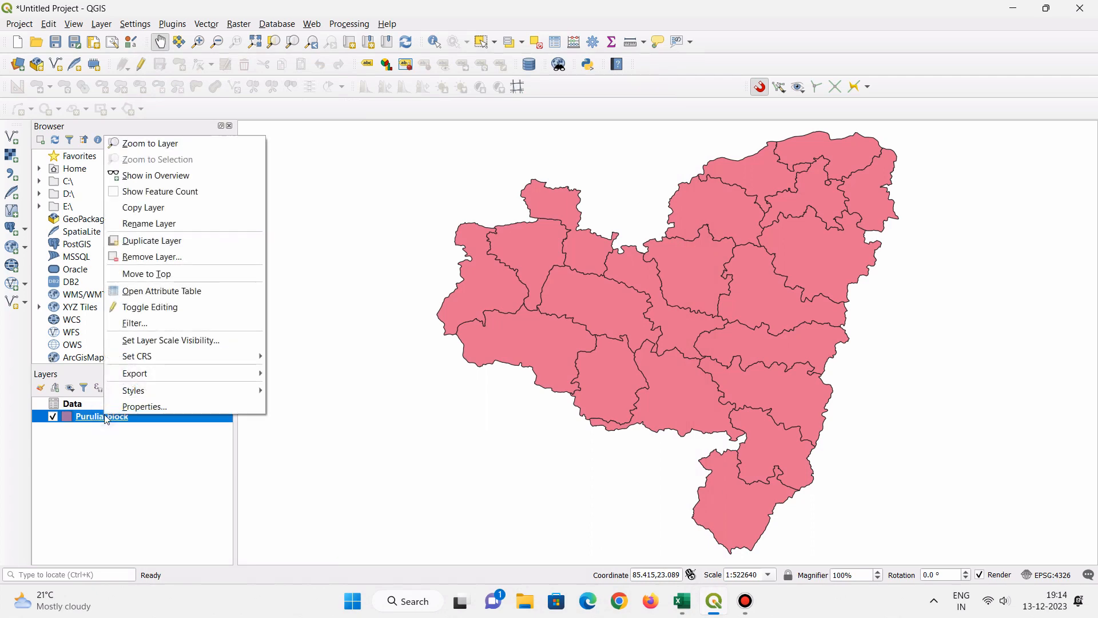
left_click(170, 290)
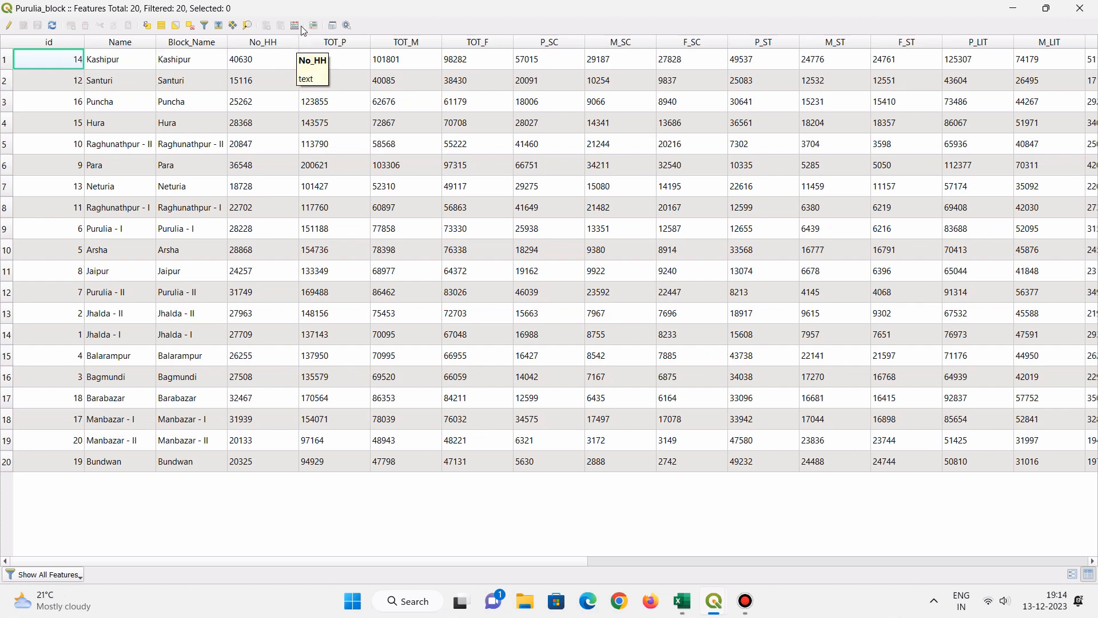
left_click(8, 26)
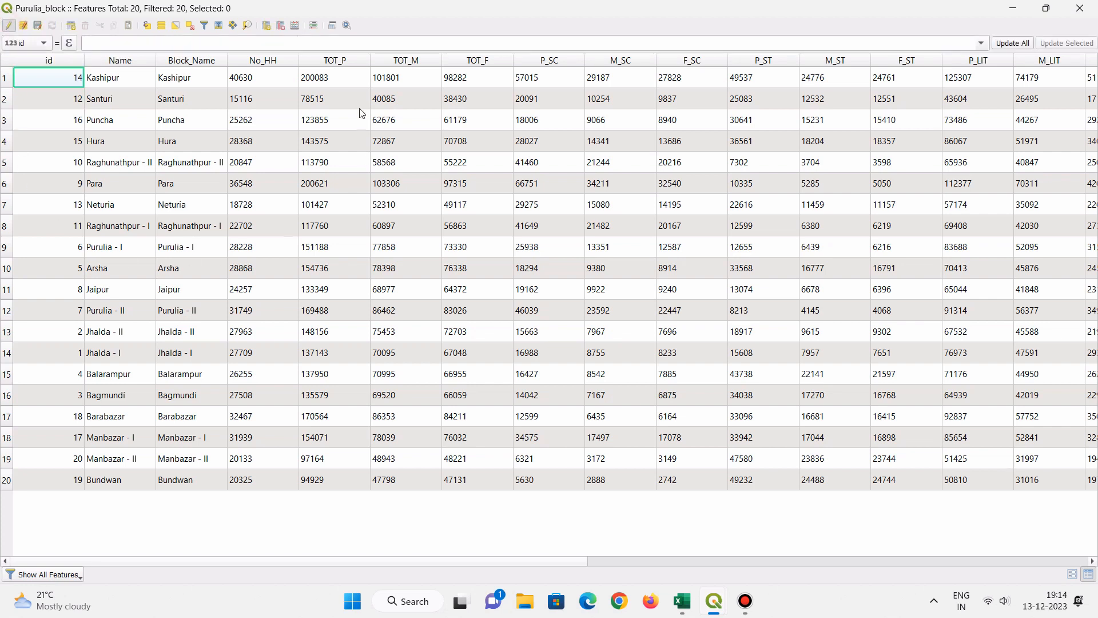
left_click(280, 26)
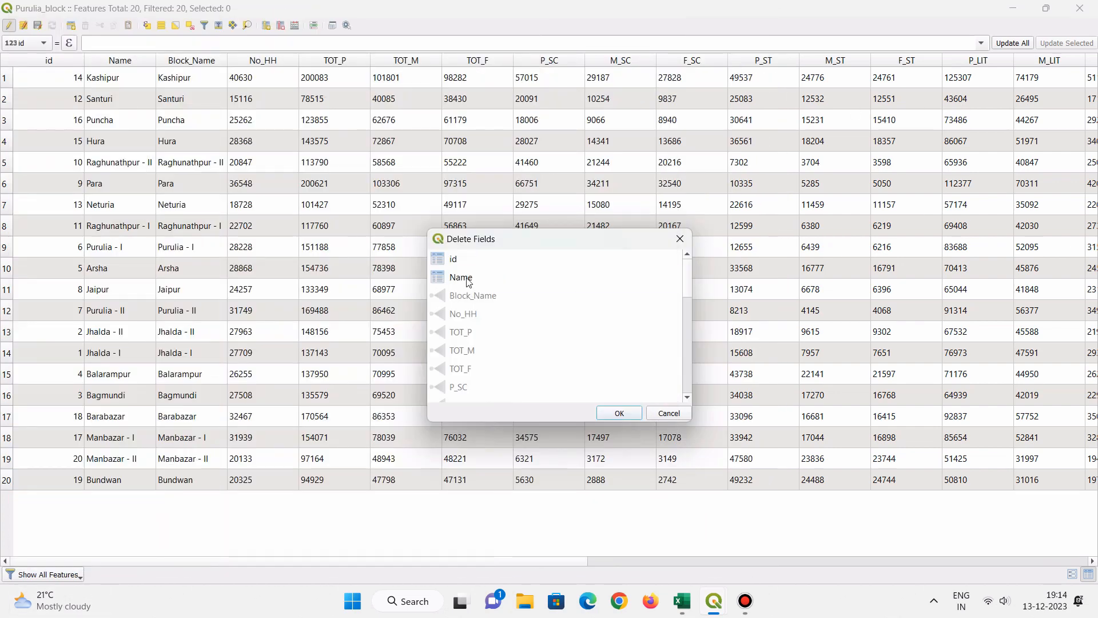
left_click(468, 280)
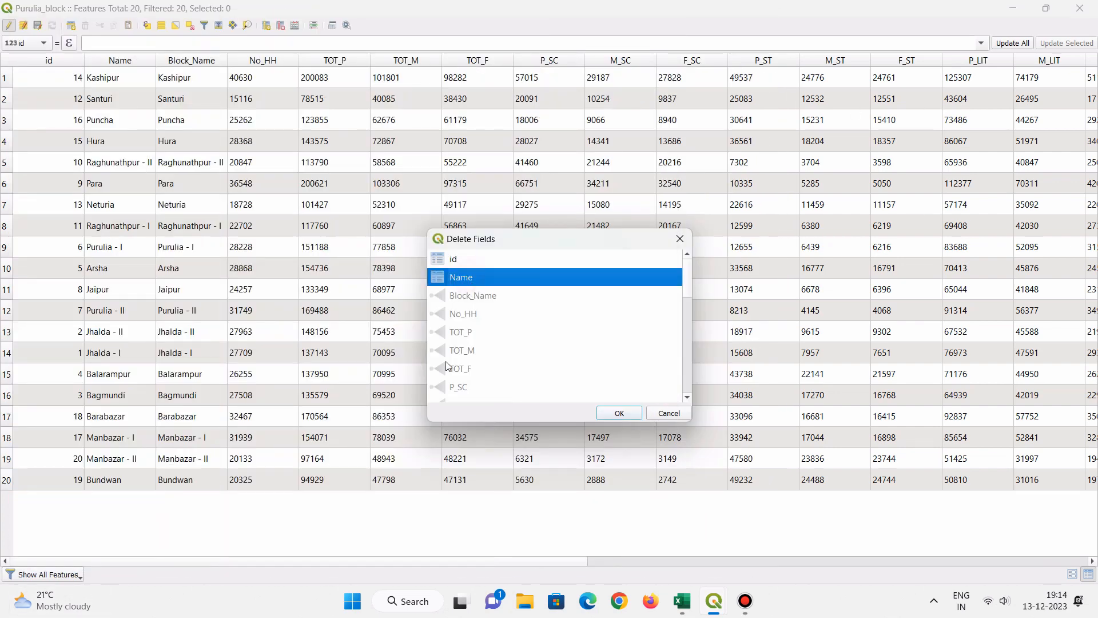
scroll(486, 370, "down", 6)
scroll(485, 371, "up", 8)
left_click(621, 414)
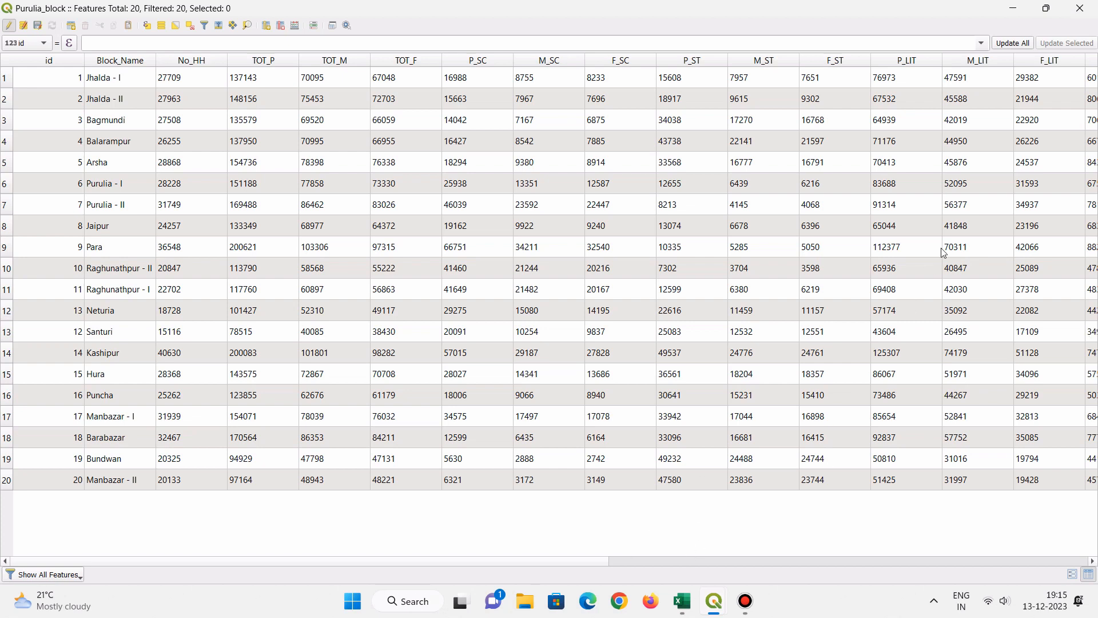
left_click(1079, 4)
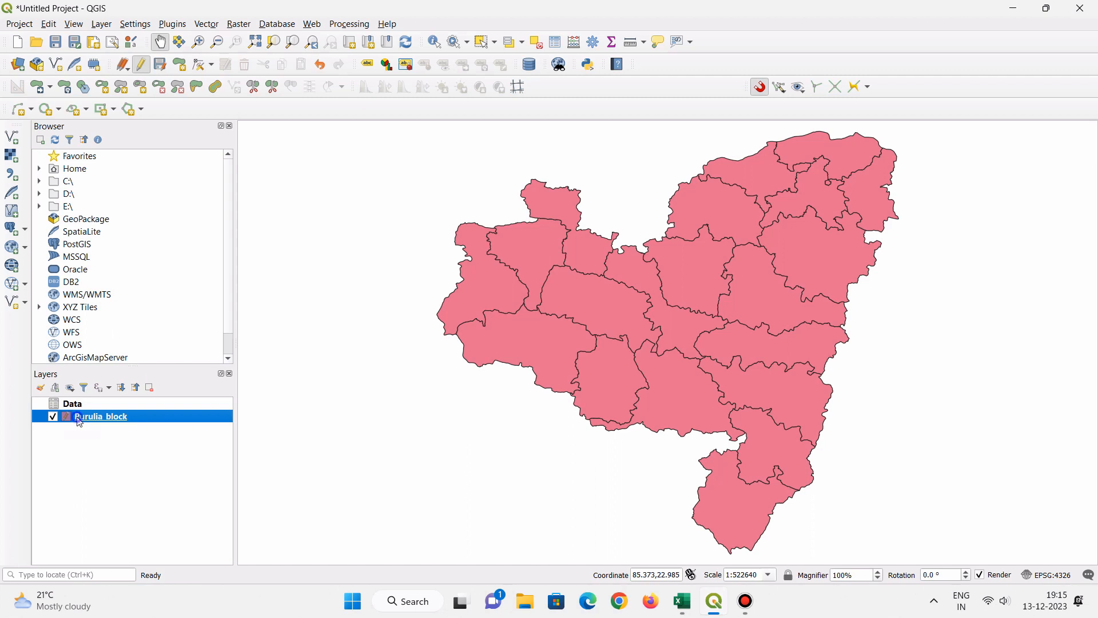
- Start exporting all features of the joined Purulia_block layer and browse to the GIS folder on drive E for the output file
right_click(80, 422)
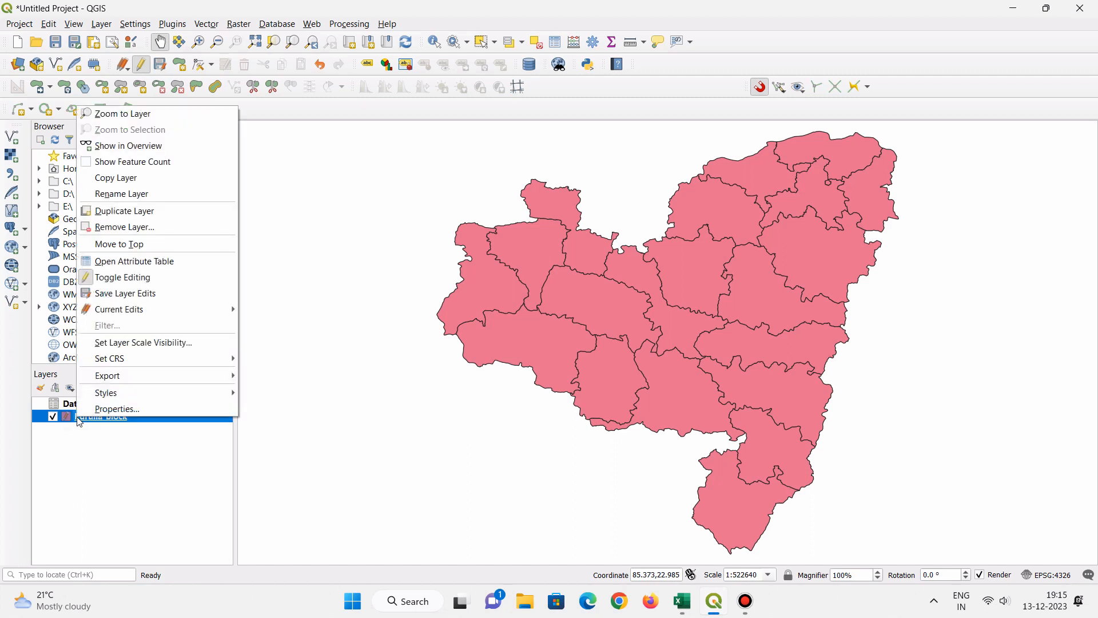
left_click(97, 383)
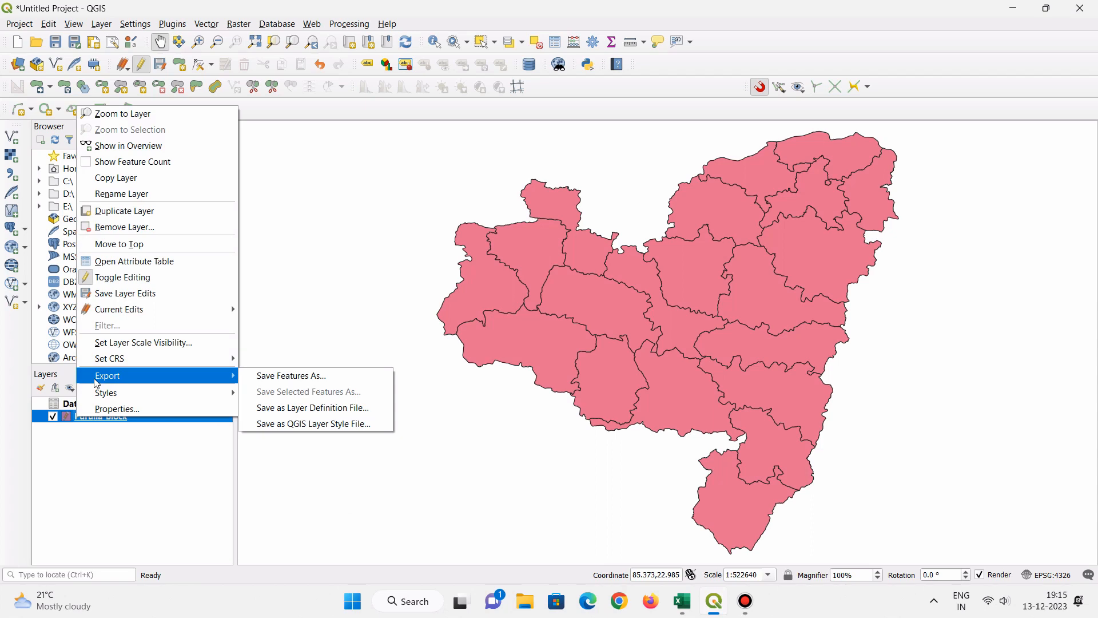
left_click(299, 376)
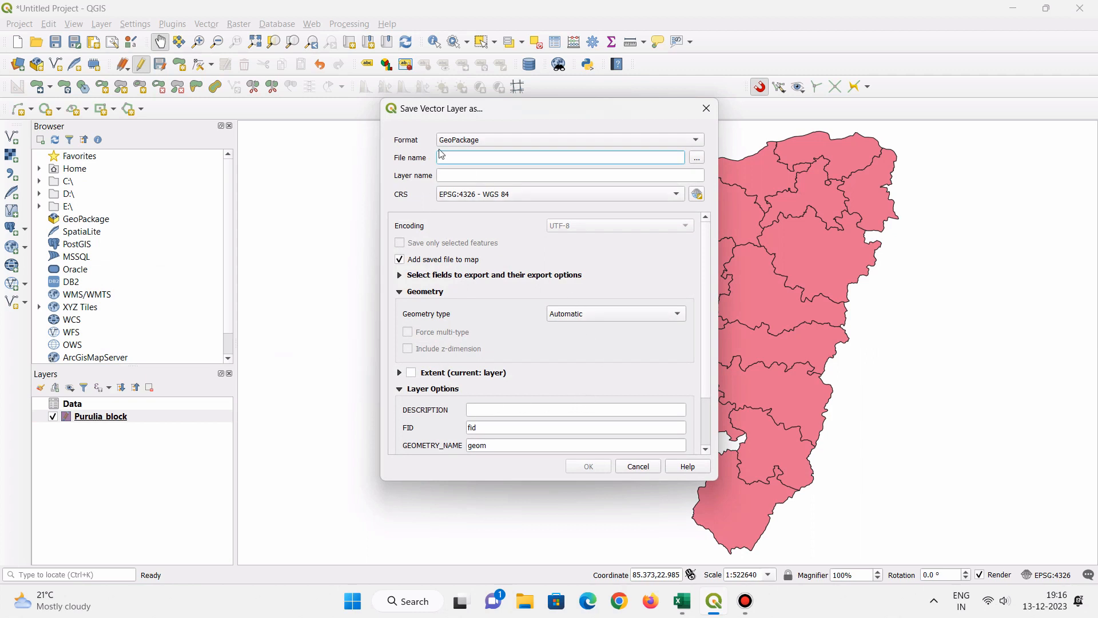
left_click(698, 161)
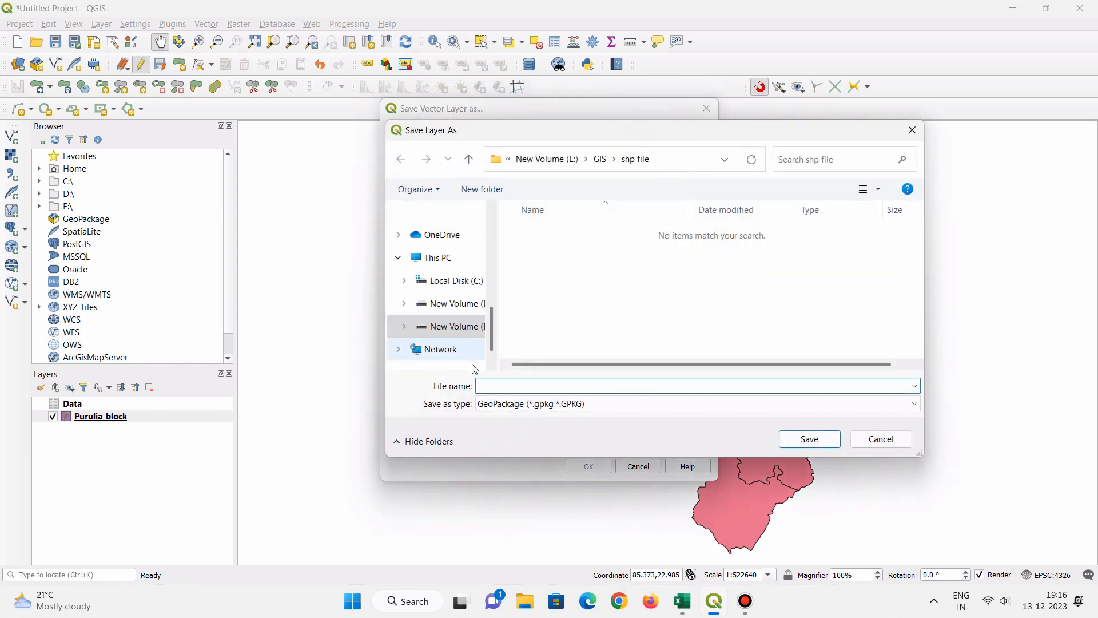
scroll(452, 319, "down", 1)
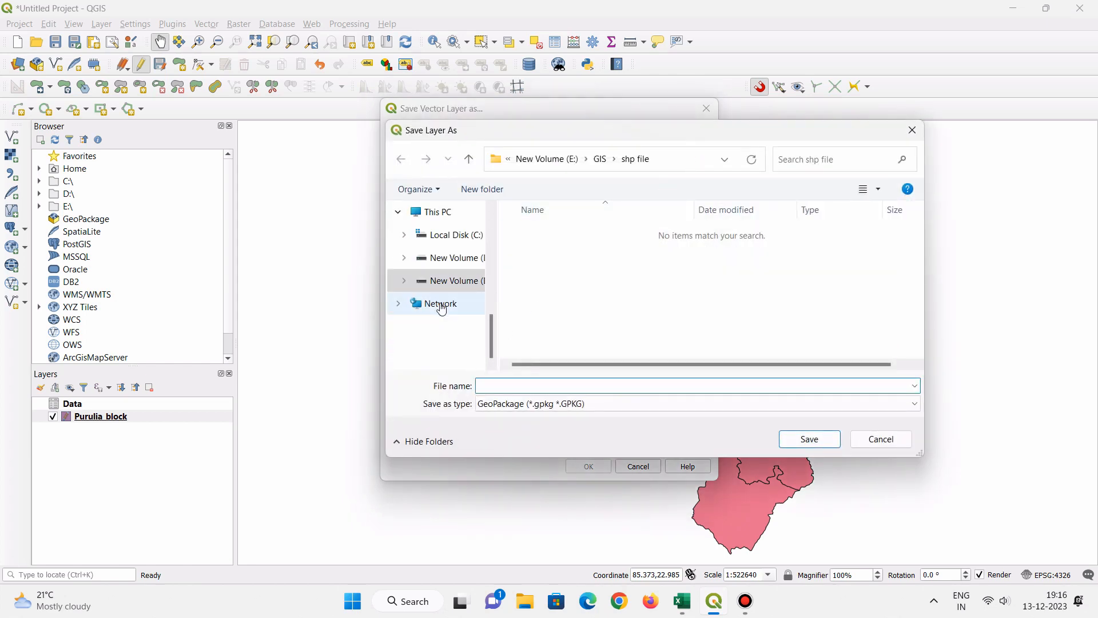
left_click(437, 280)
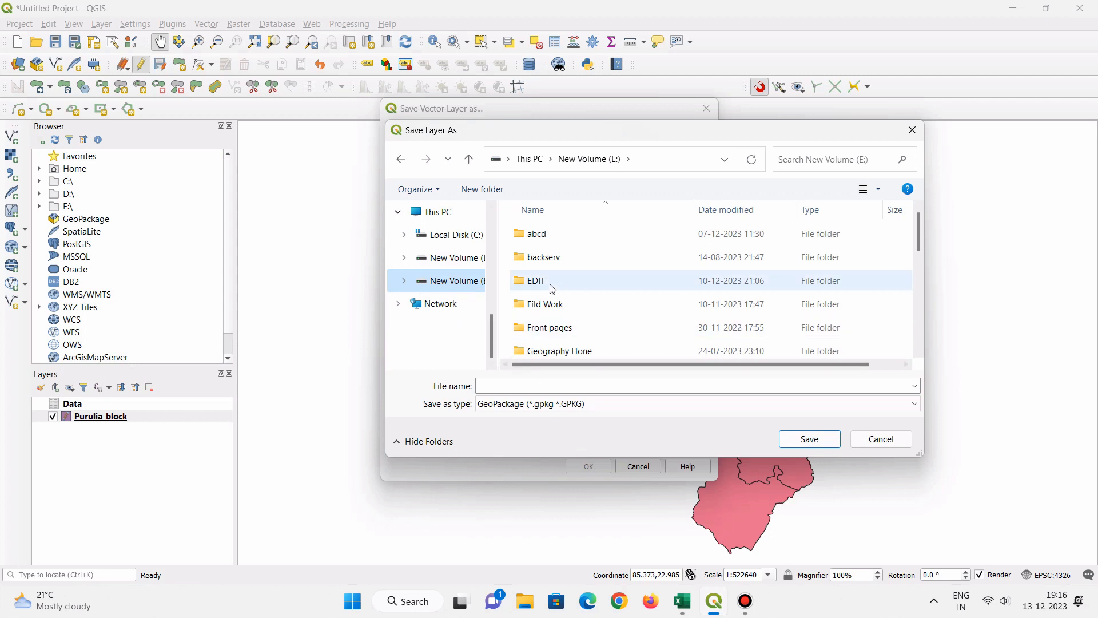
scroll(552, 289, "down", 2)
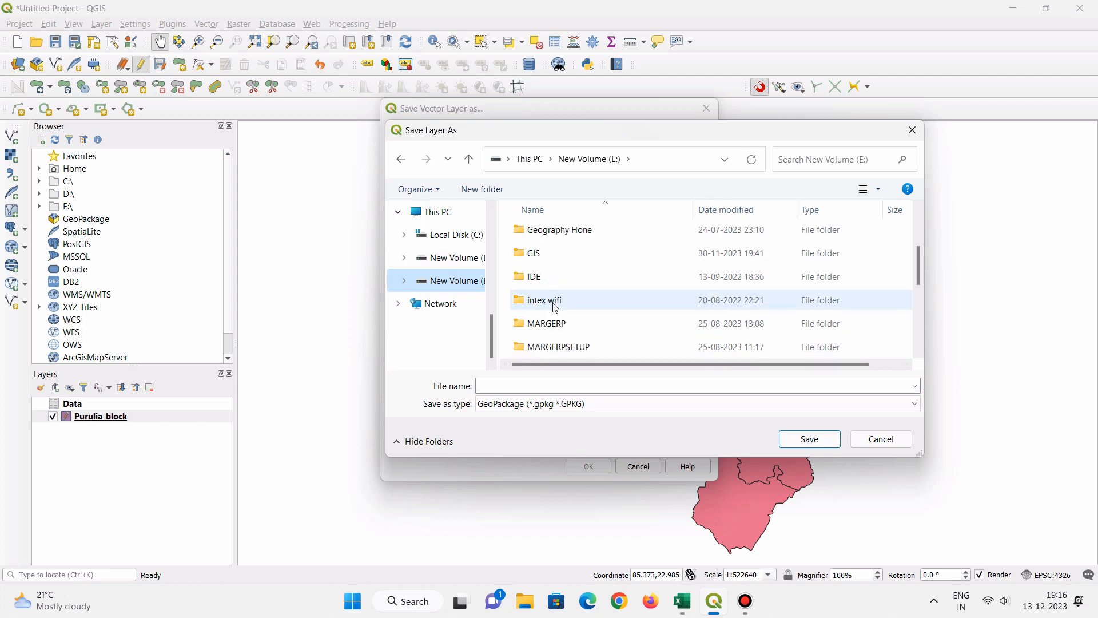
left_click(544, 253)
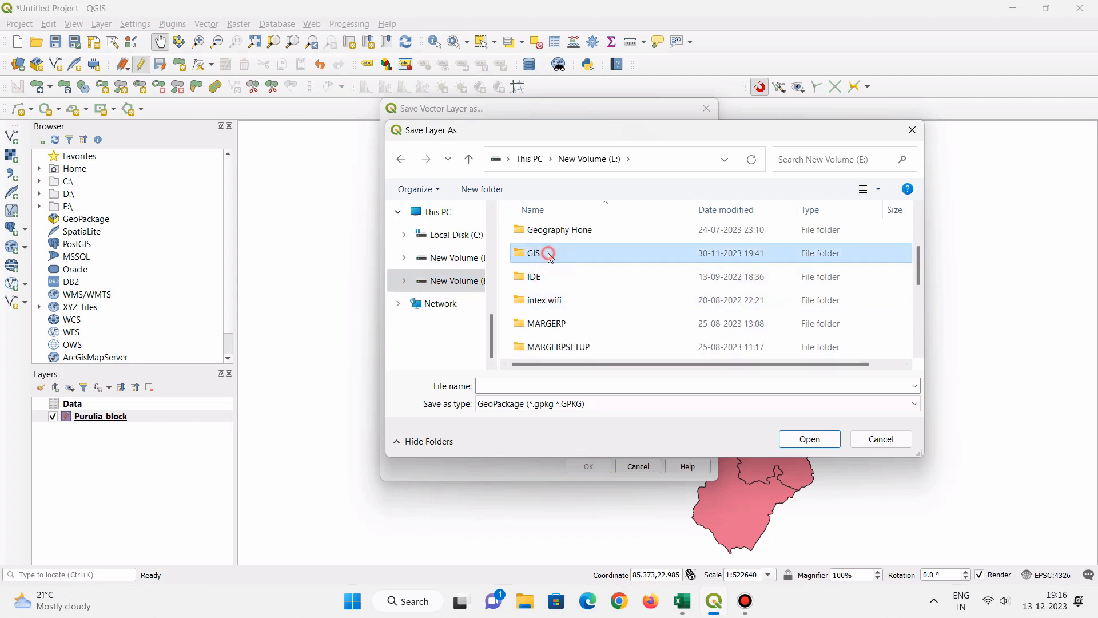
double_click(548, 253)
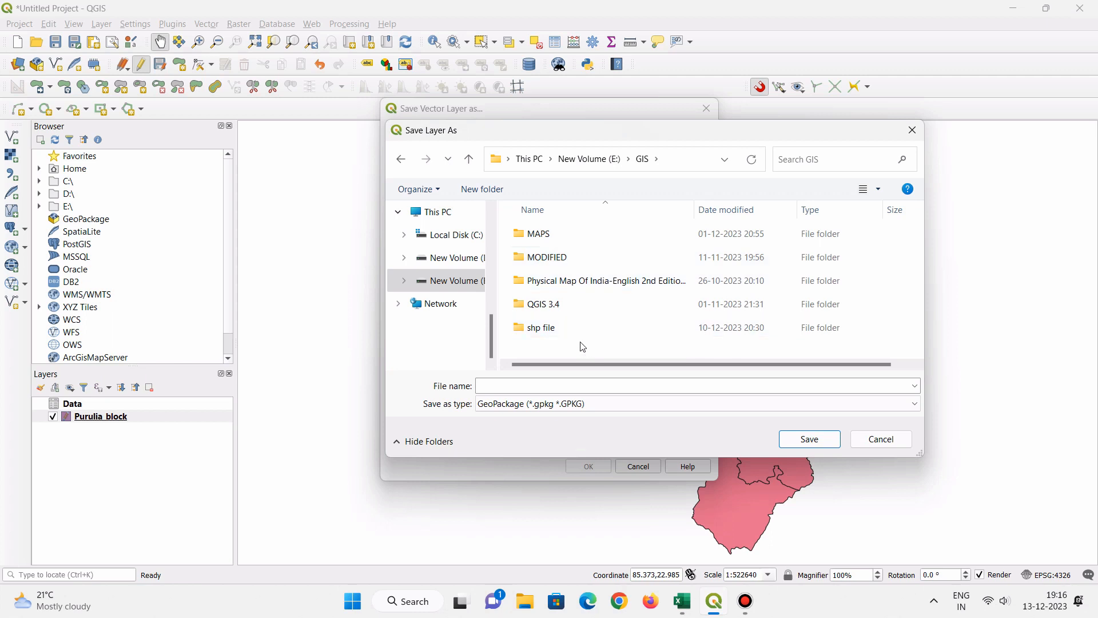
- Name the output GeoPackage file purulia_block in the GIS folder
left_click(490, 385)
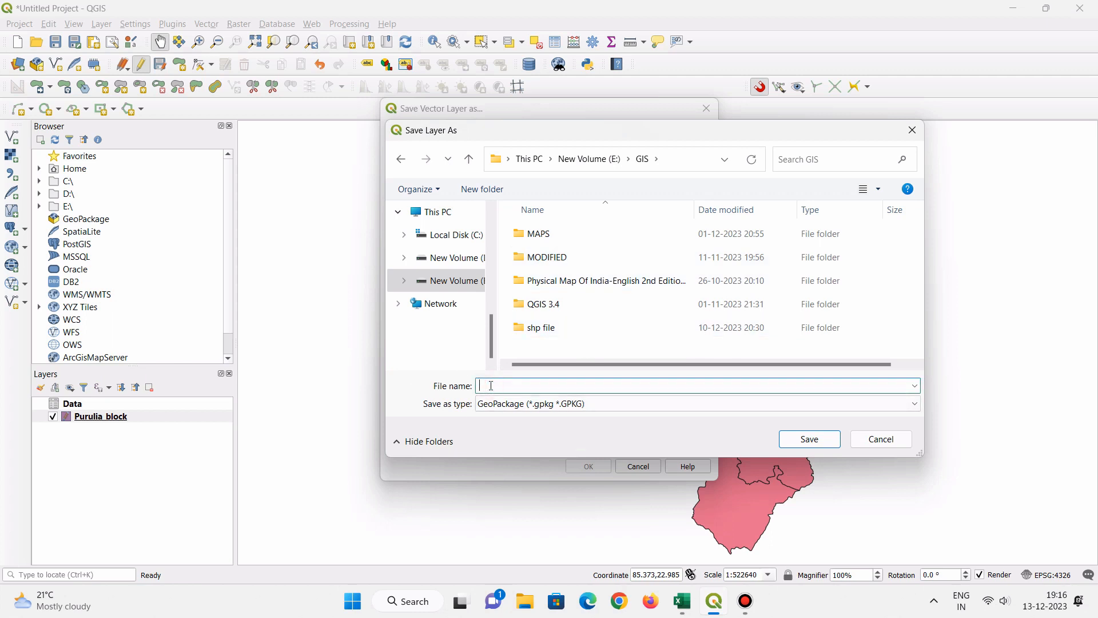
type("pur")
type("ulia_block")
left_click(811, 440)
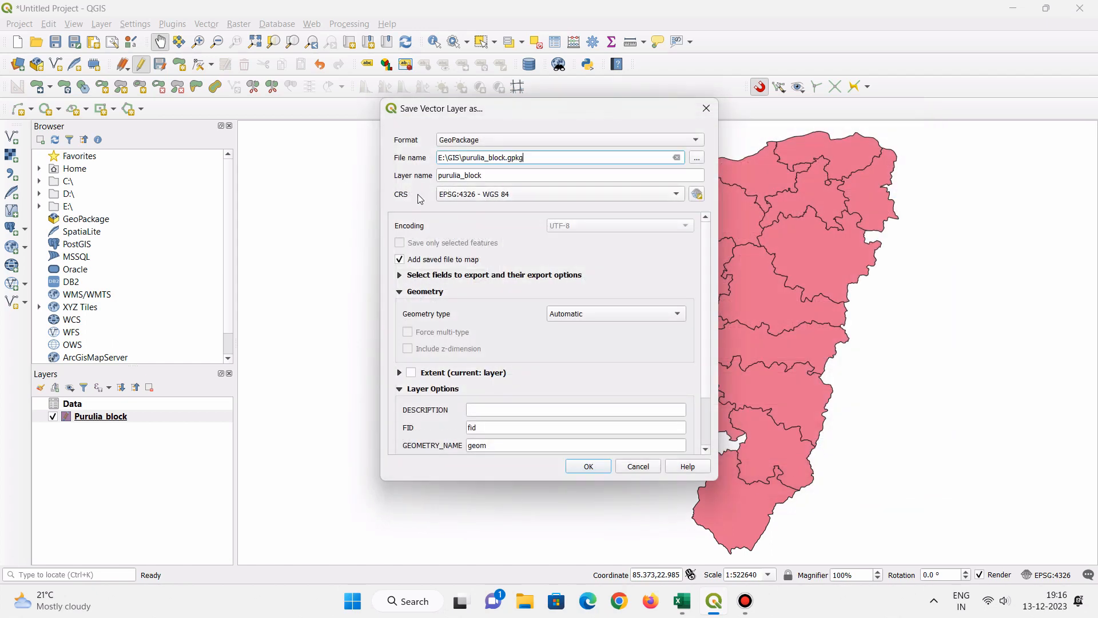
- Choose EPSG:4326 - WGS 84 as the export CRS and export the layer with the remaining default options
left_click(477, 195)
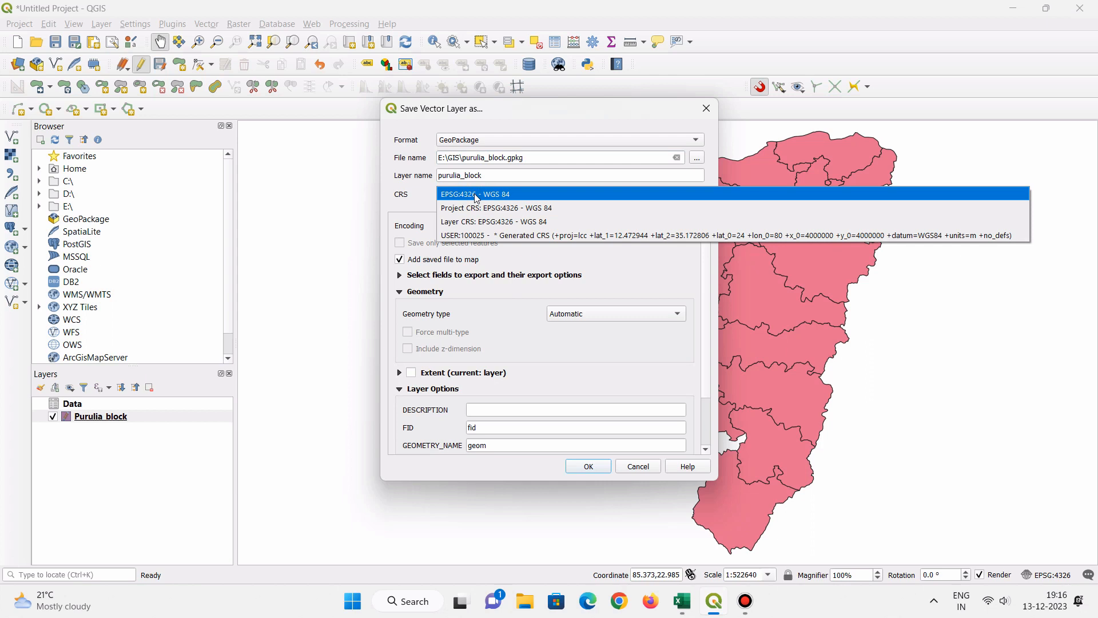
left_click(477, 194)
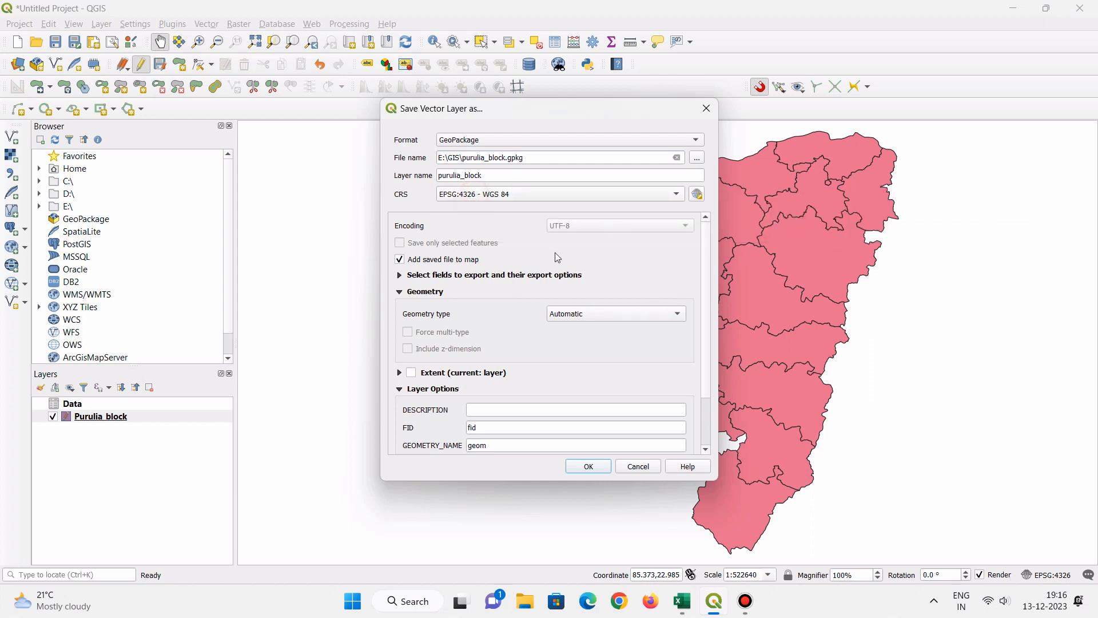
scroll(532, 271, "down", 1)
scroll(515, 370, "down", 1)
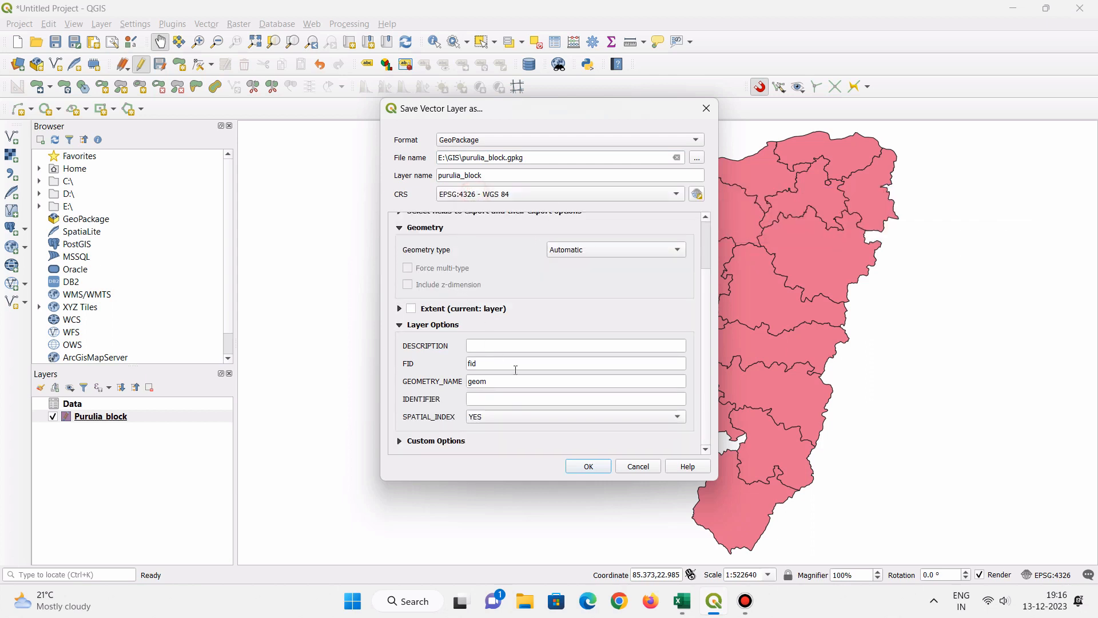
left_click(587, 464)
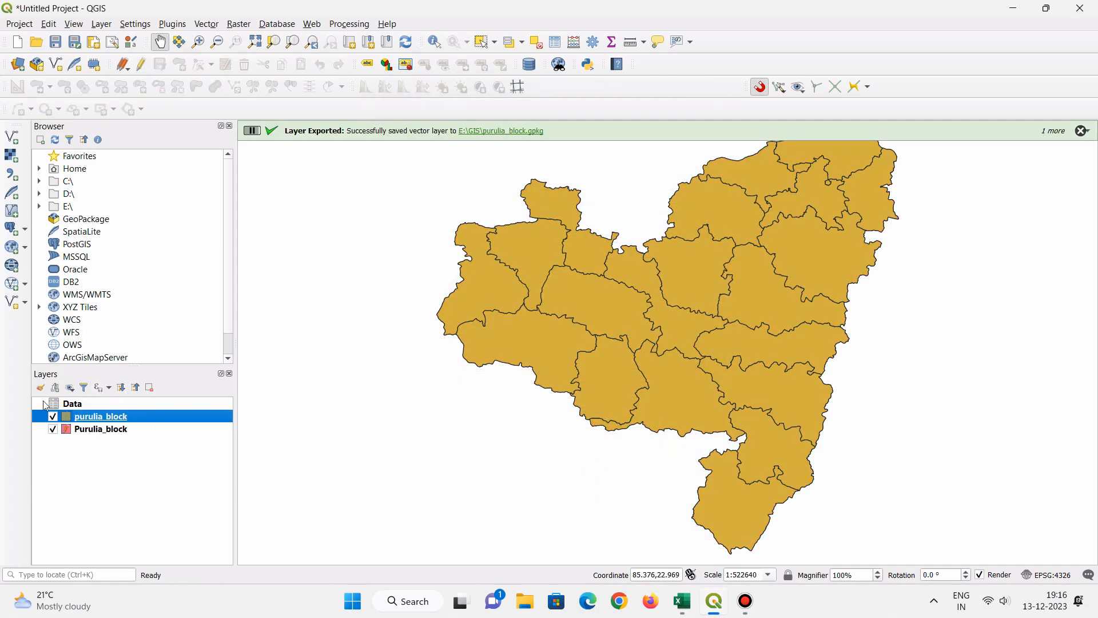
left_click(105, 429)
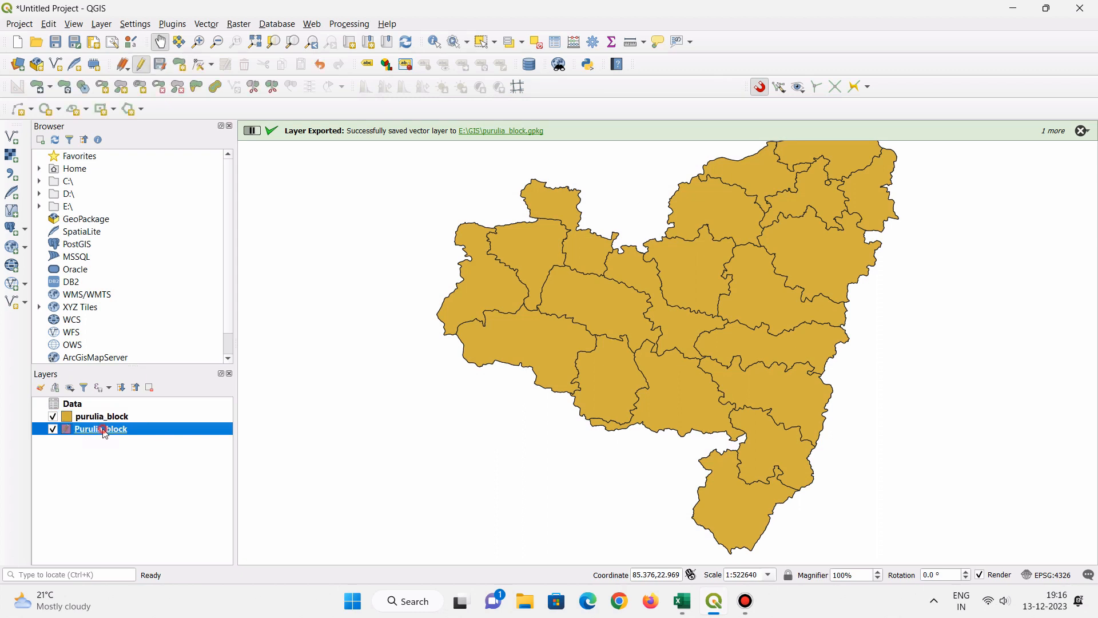
left_click(103, 418)
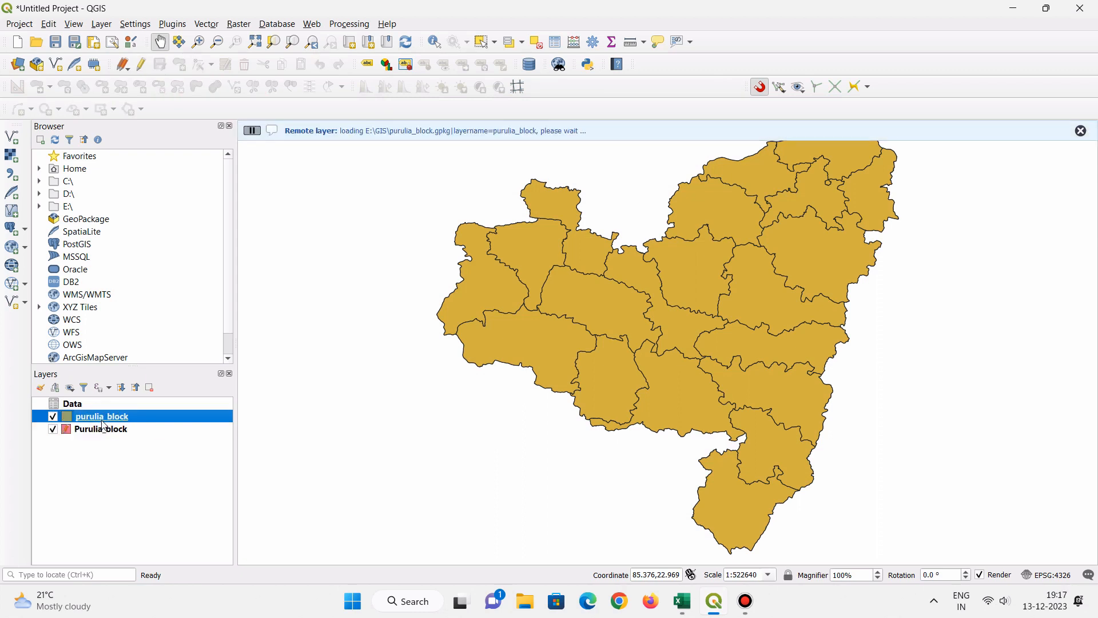
right_click(103, 427)
left_click(299, 510)
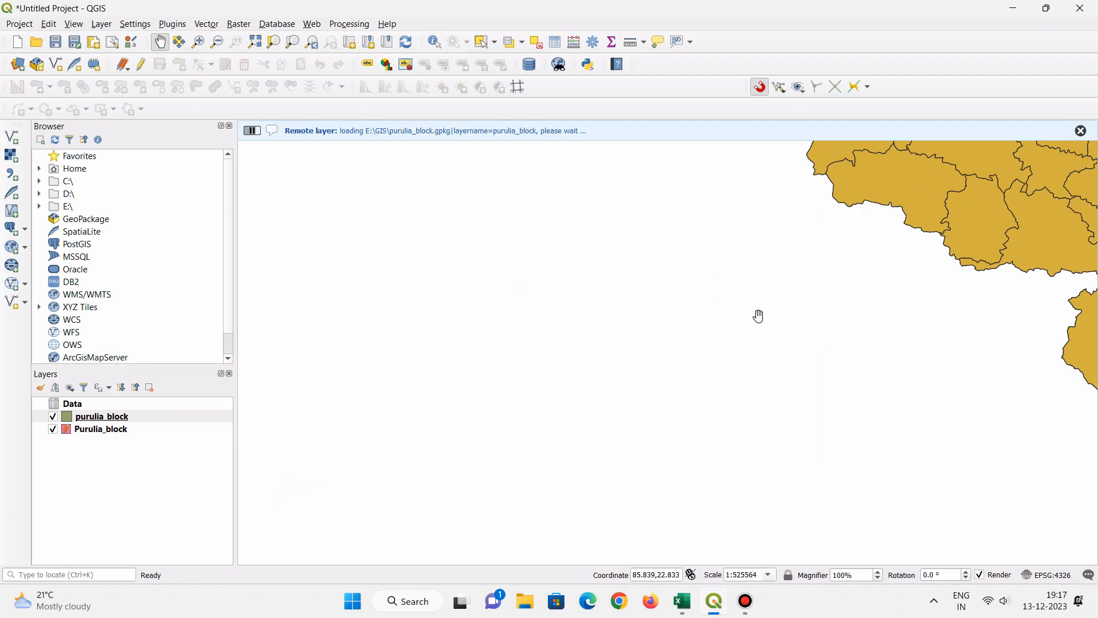
left_click_drag(1010, 156, 578, 357)
scroll(608, 299, "down", 1)
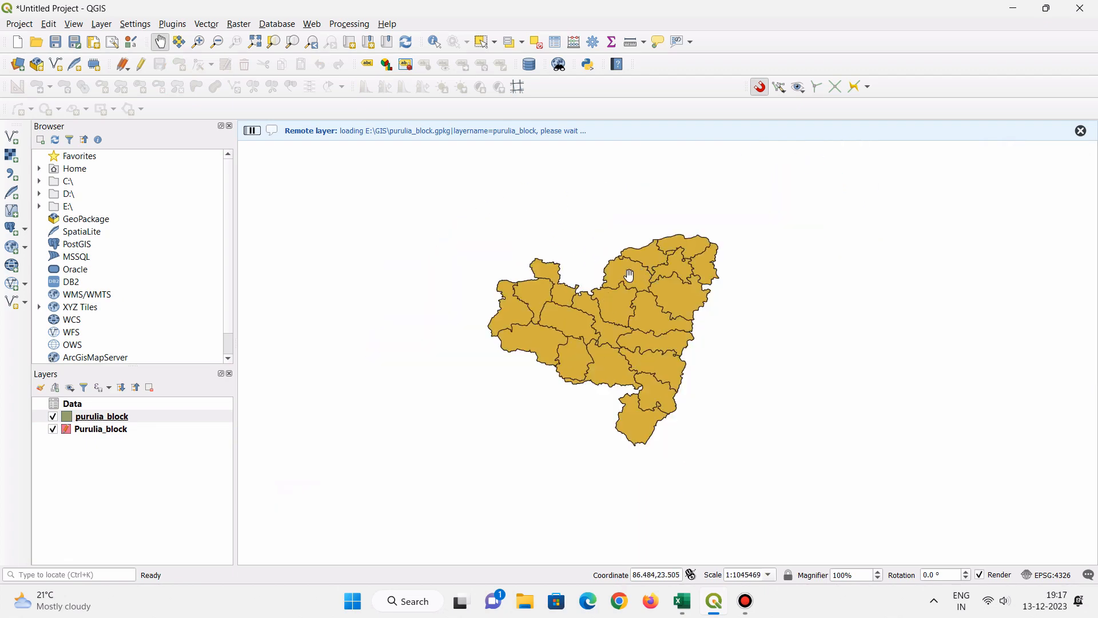
scroll(629, 275, "up", 1)
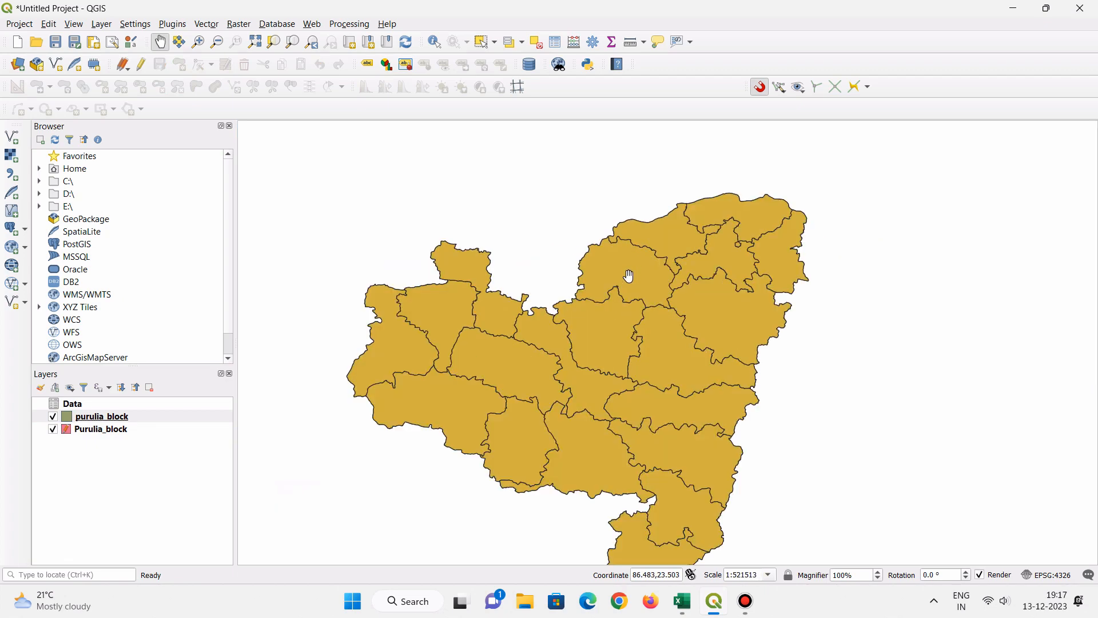
- Remove the original Purulia_block layer from the project, keeping the exported copy
right_click(99, 429)
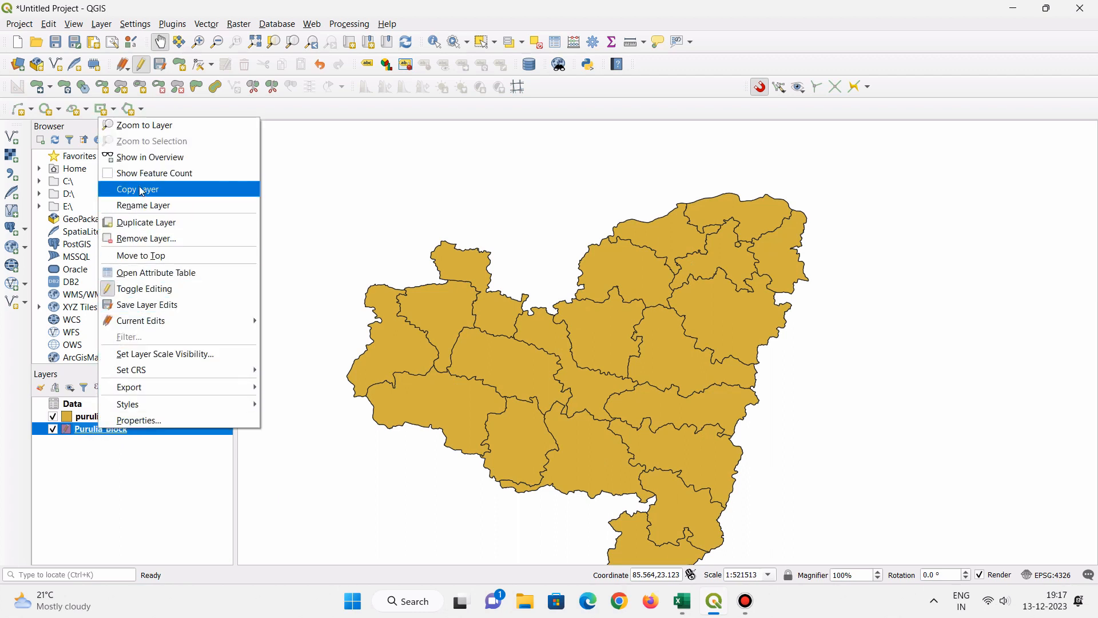
left_click(158, 239)
left_click(564, 313)
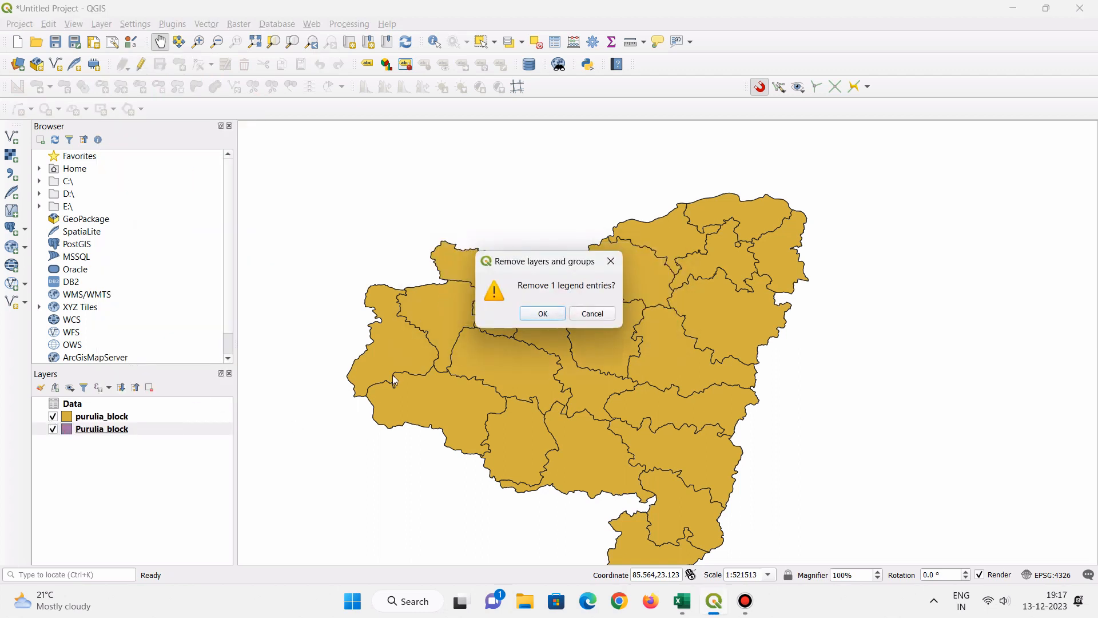
left_click(543, 313)
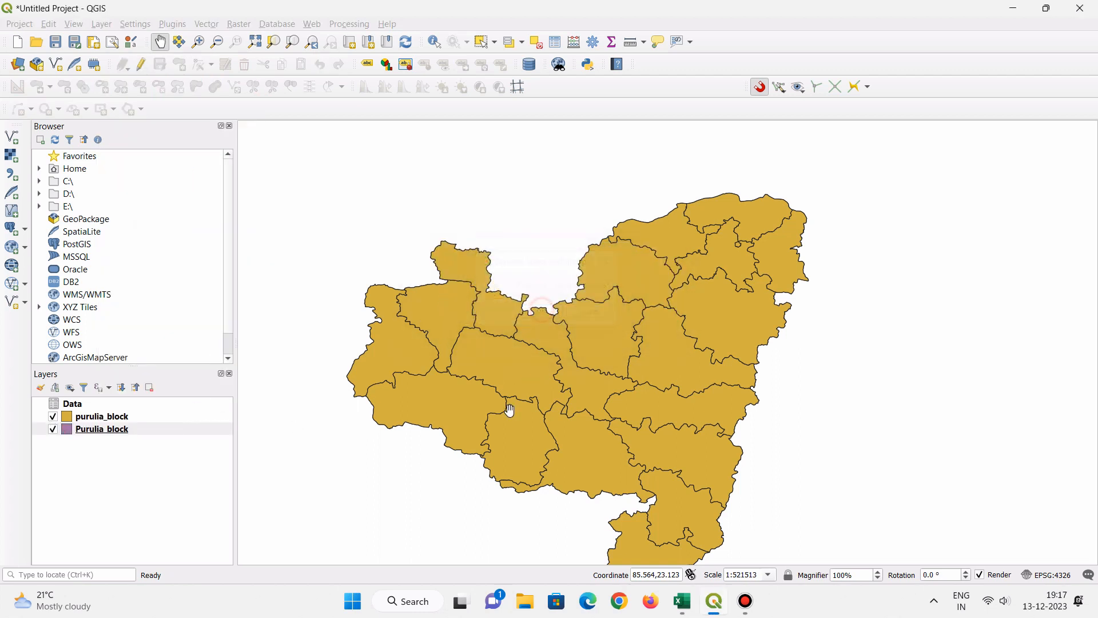
- Remove the exported purulia_block layer and the Data table from the project
right_click(125, 418)
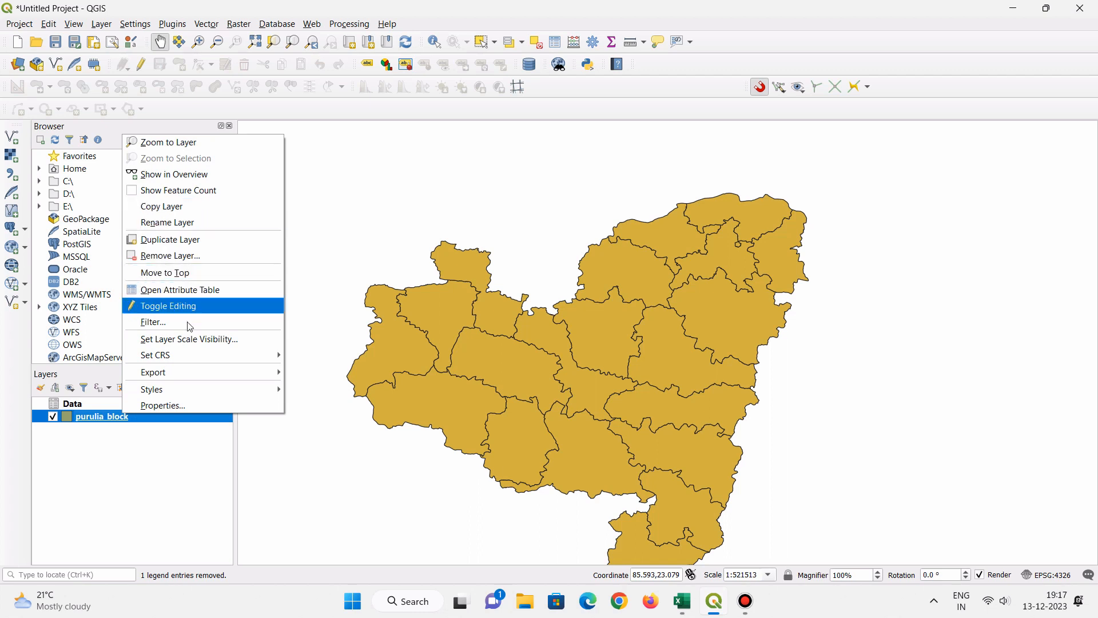
left_click(173, 255)
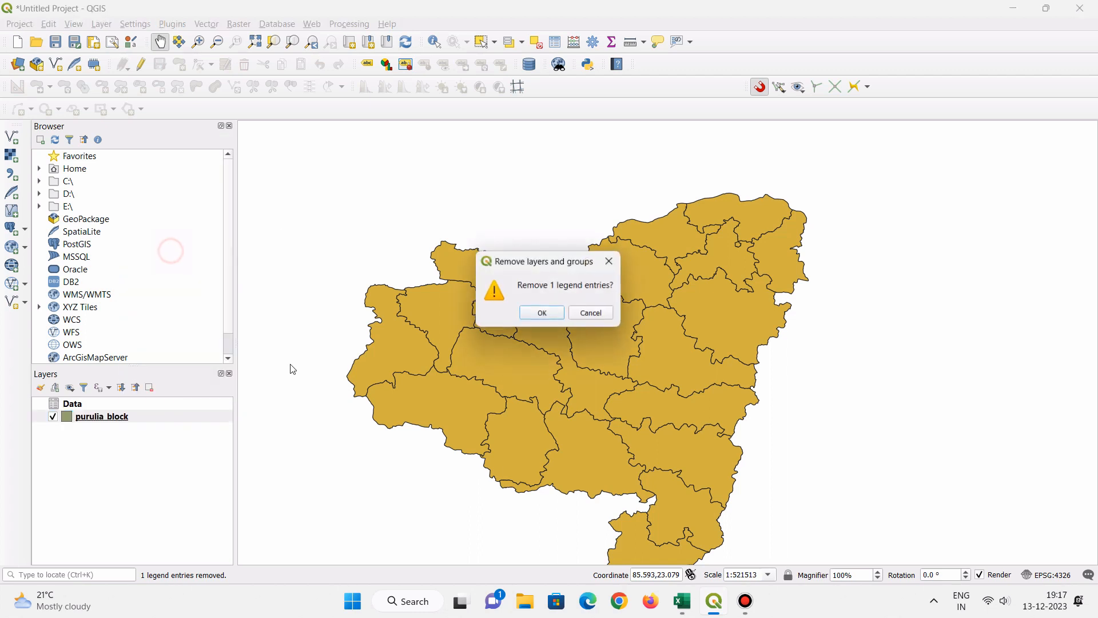
left_click(549, 312)
right_click(85, 406)
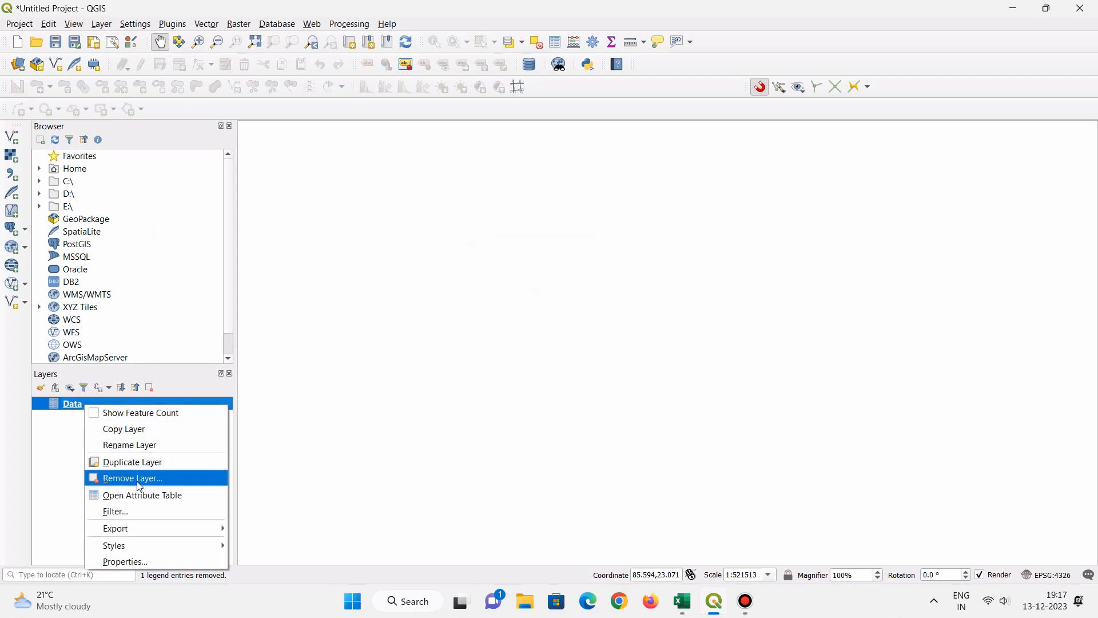
left_click(143, 485)
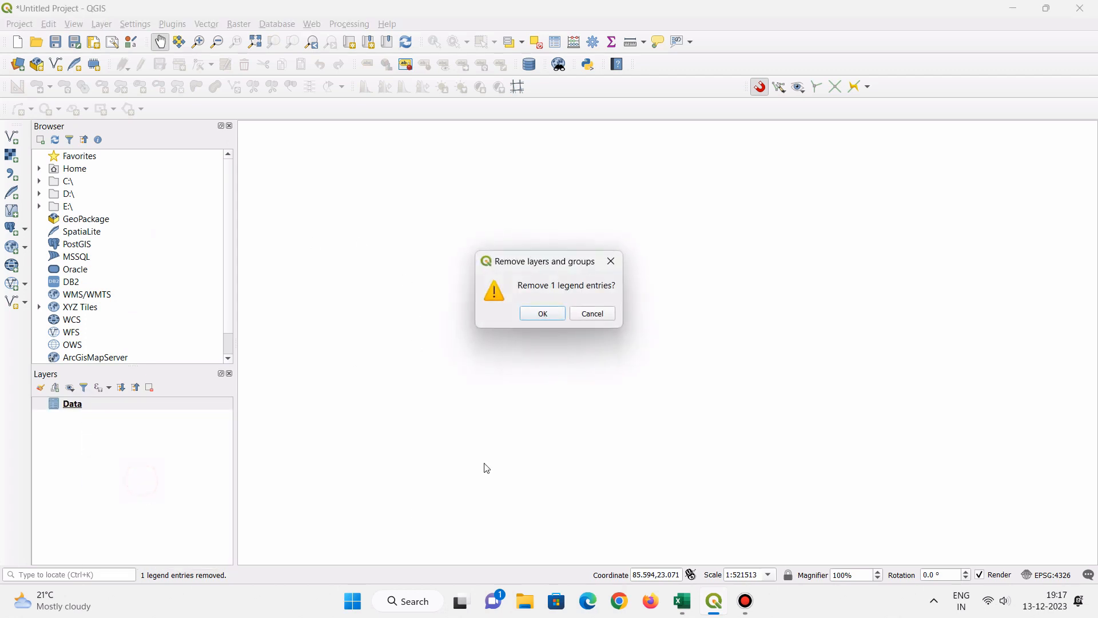
left_click(546, 314)
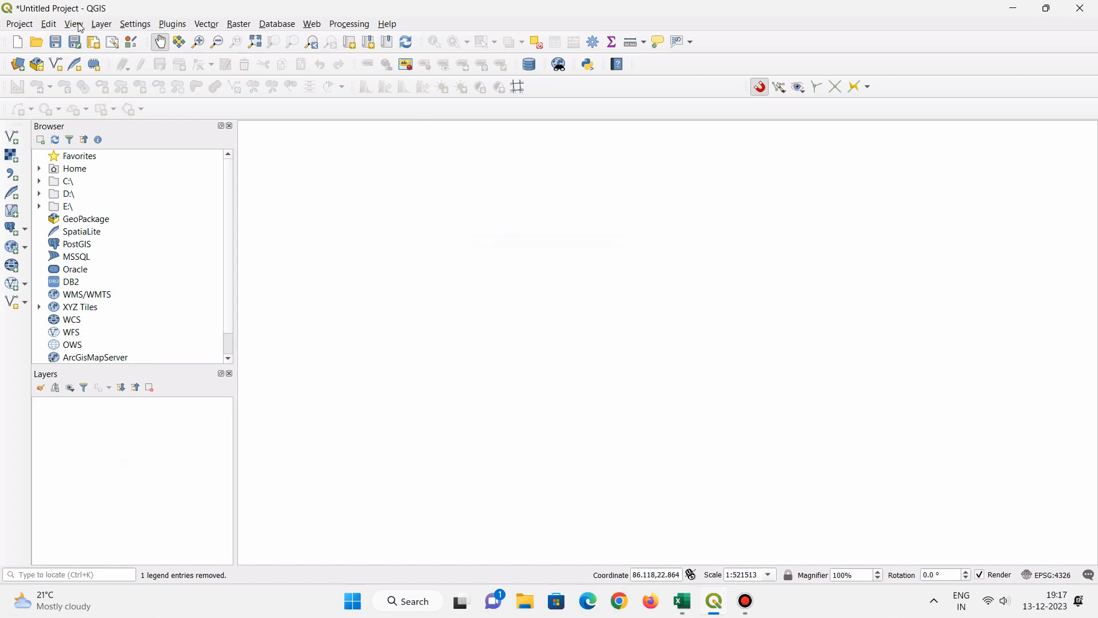
- Add the shapefile E:\GIS\shp file\Purulia_block.shp to the project as a vector layer
left_click(102, 25)
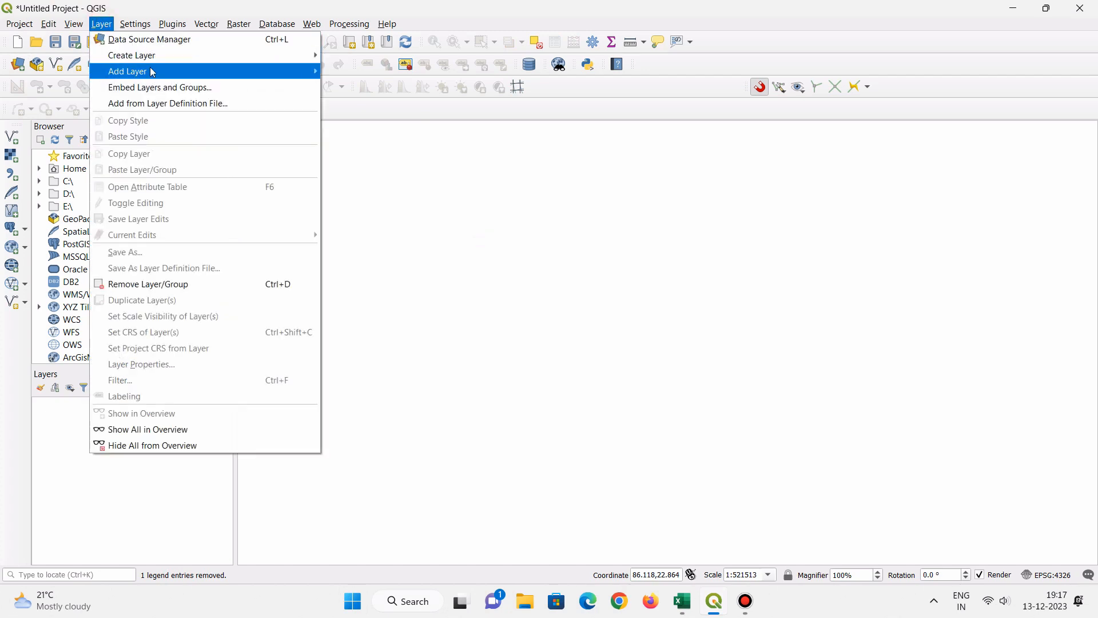
mouse_move(153, 71)
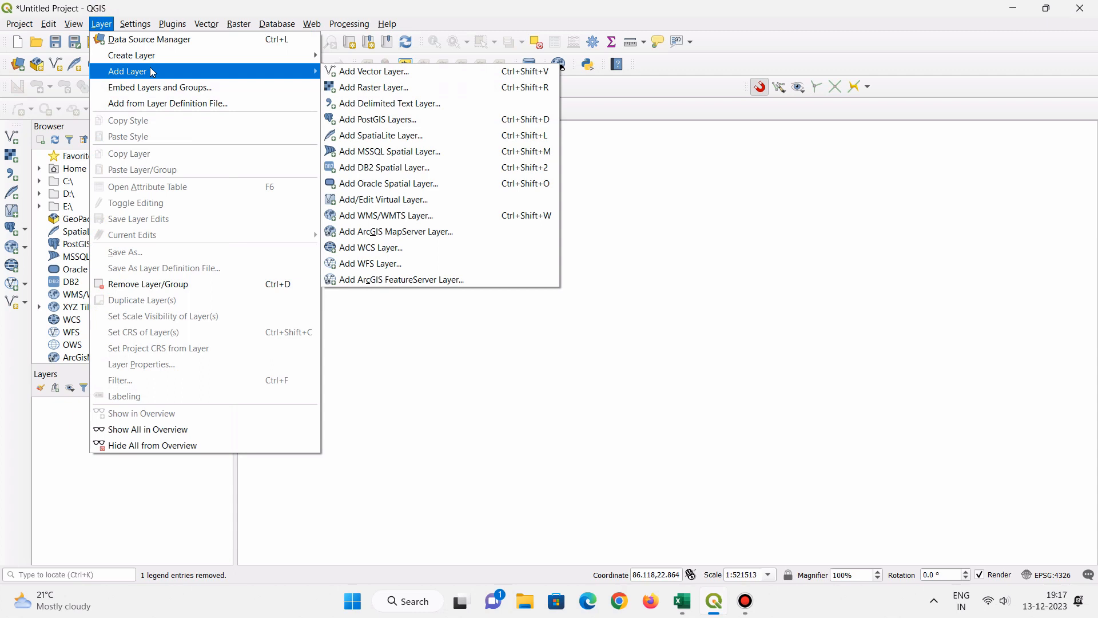
left_click(378, 72)
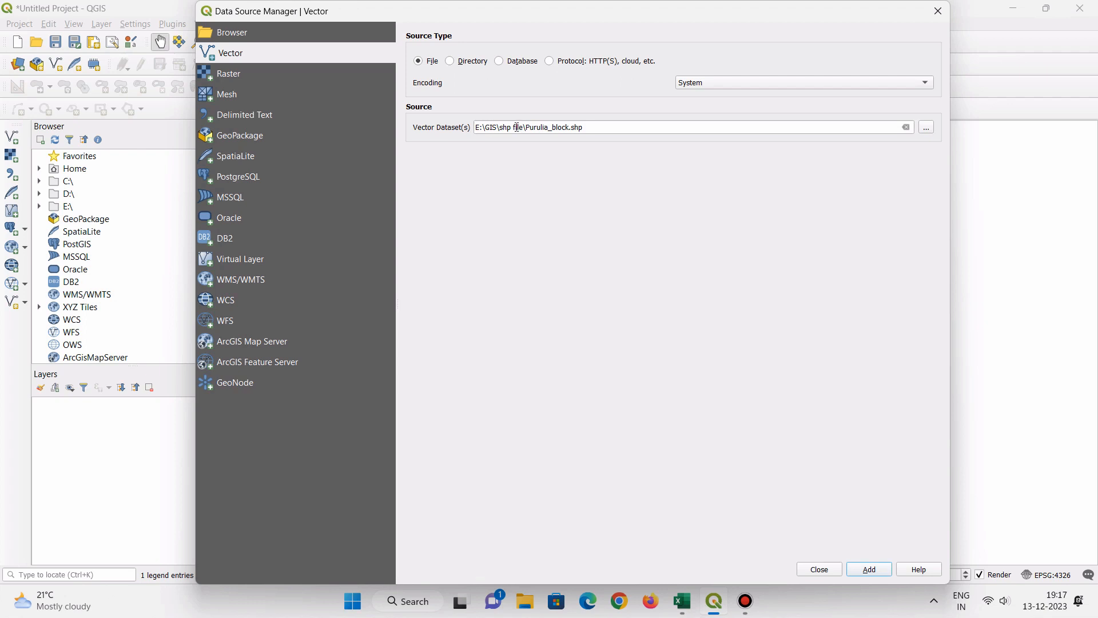
left_click_drag(654, 21, 650, 2)
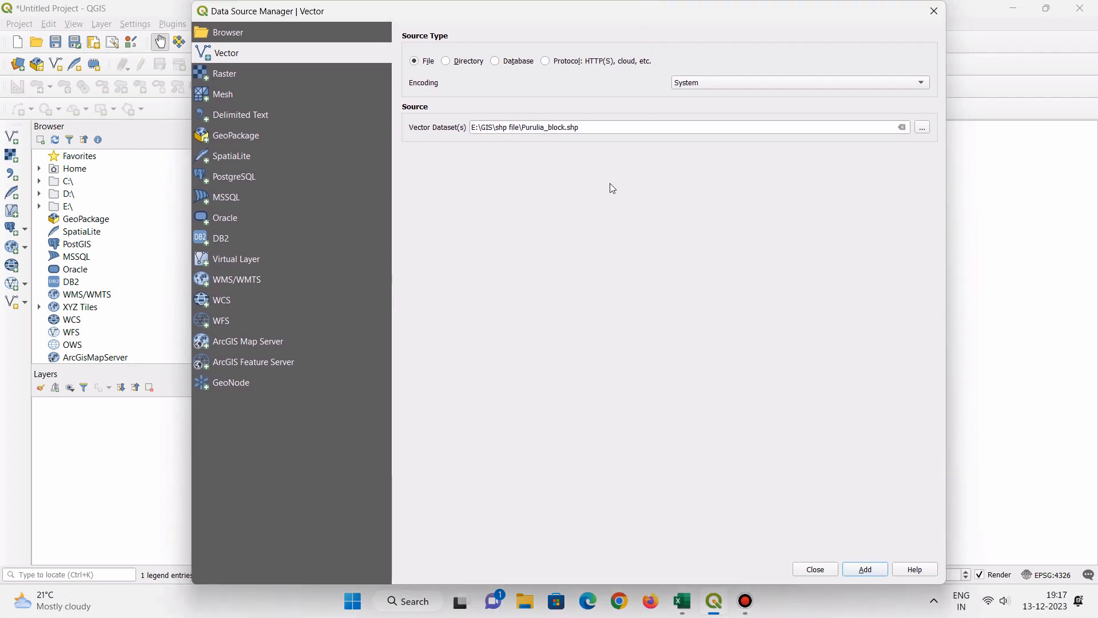
left_click(866, 570)
left_click(816, 570)
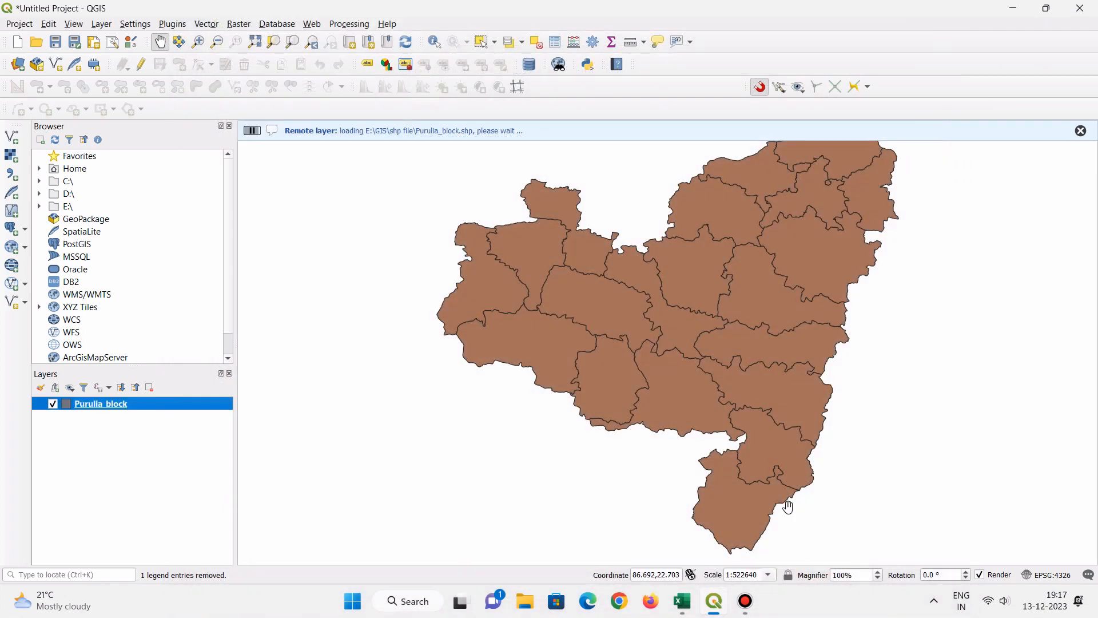
left_click_drag(693, 292, 652, 317)
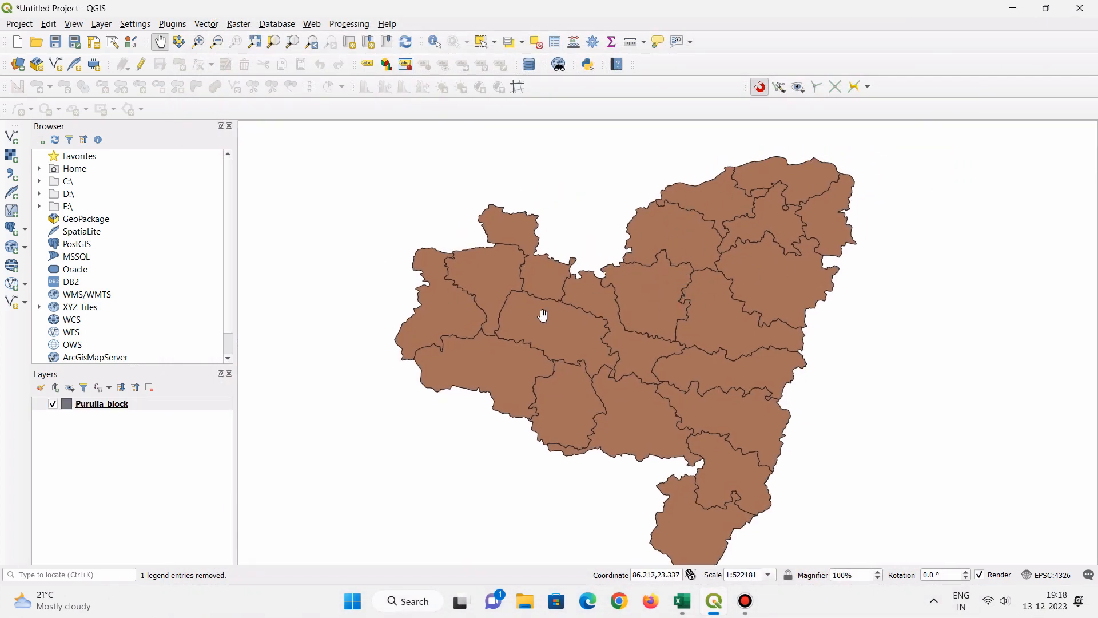
- Check the attribute table of the reloaded Purulia_block shapefile layer, then close the table
right_click(104, 404)
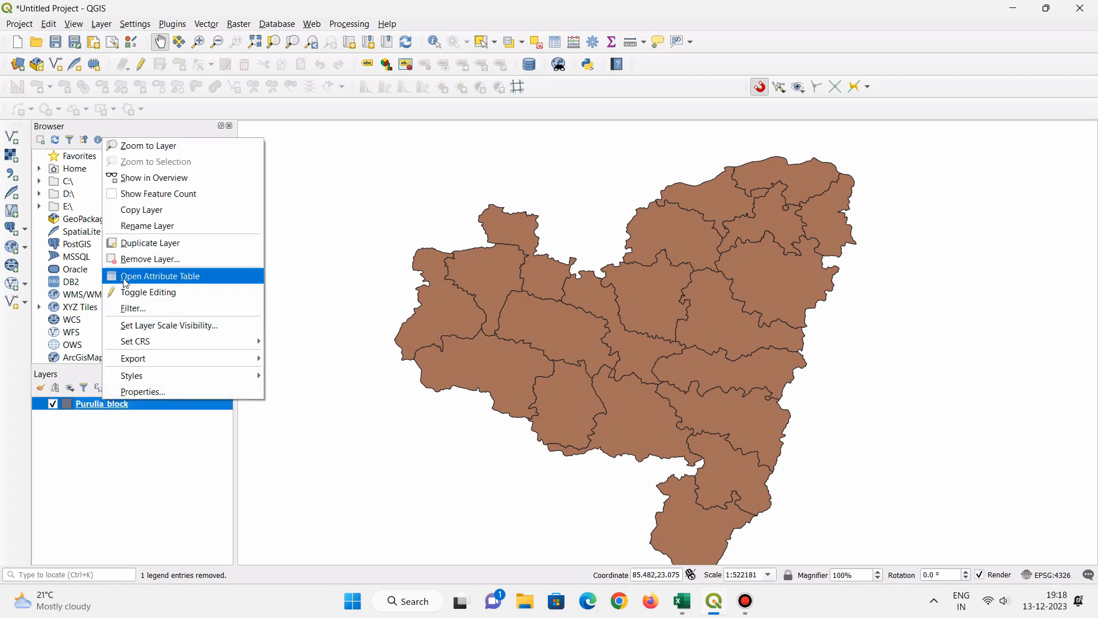
left_click(125, 277)
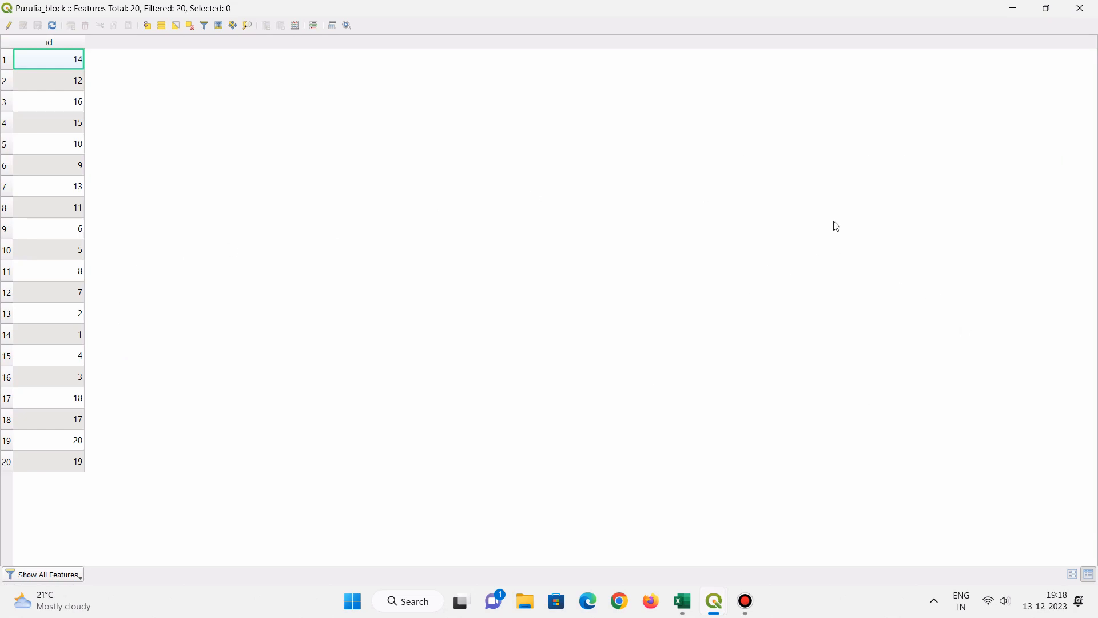
left_click(1080, 8)
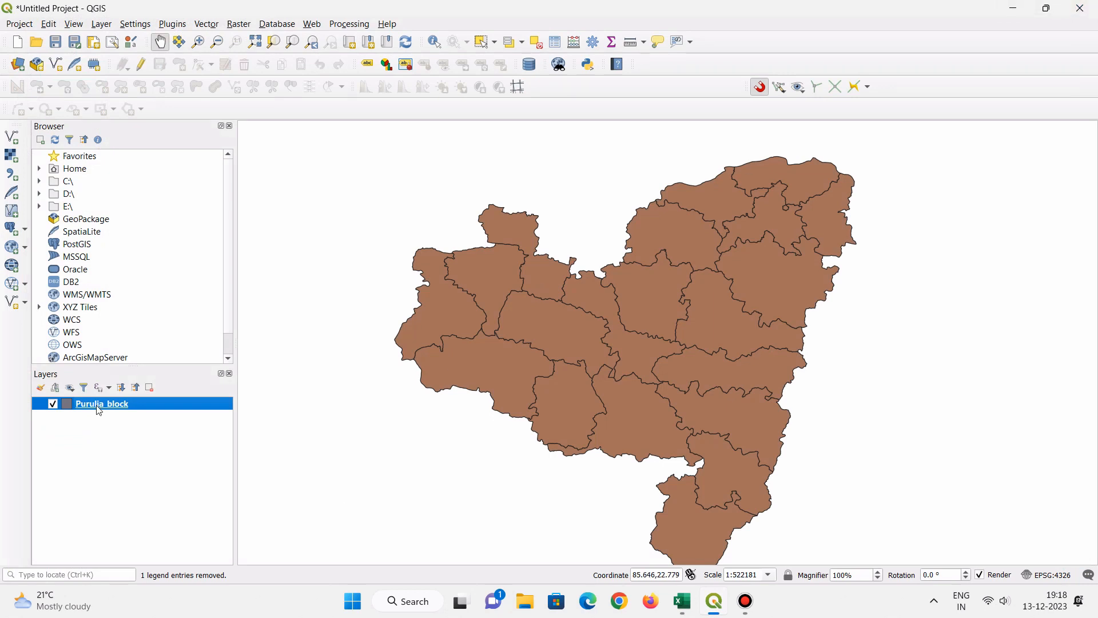
- Add the exported GeoPackage E:\GIS\purulia_block.gpkg to the project as a vector layer
left_click(98, 26)
left_click(97, 29)
left_click(98, 26)
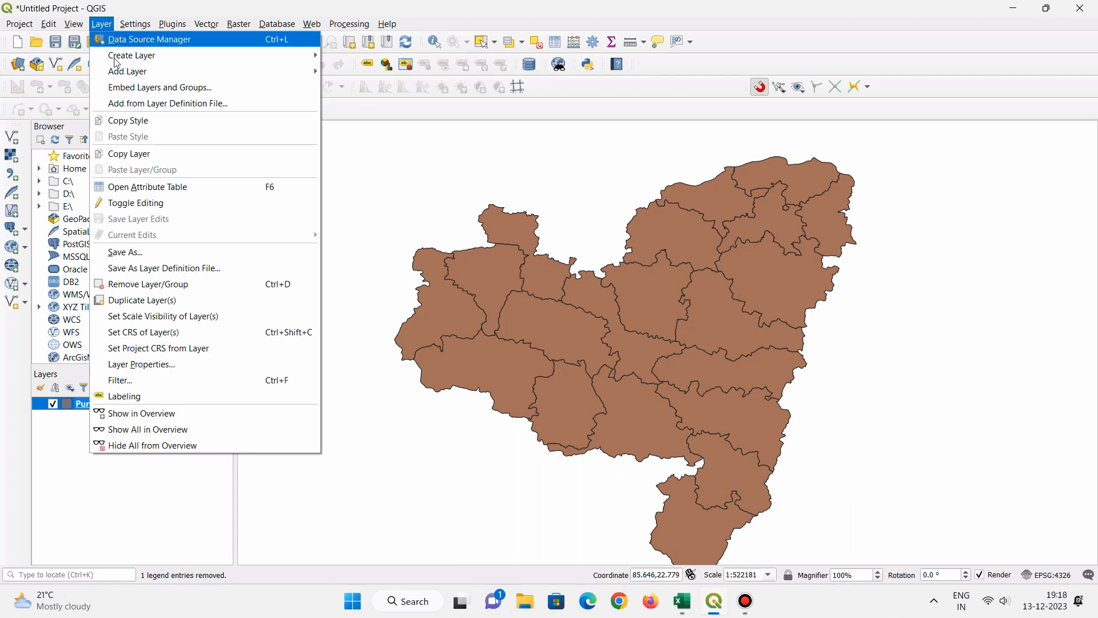
mouse_move(120, 71)
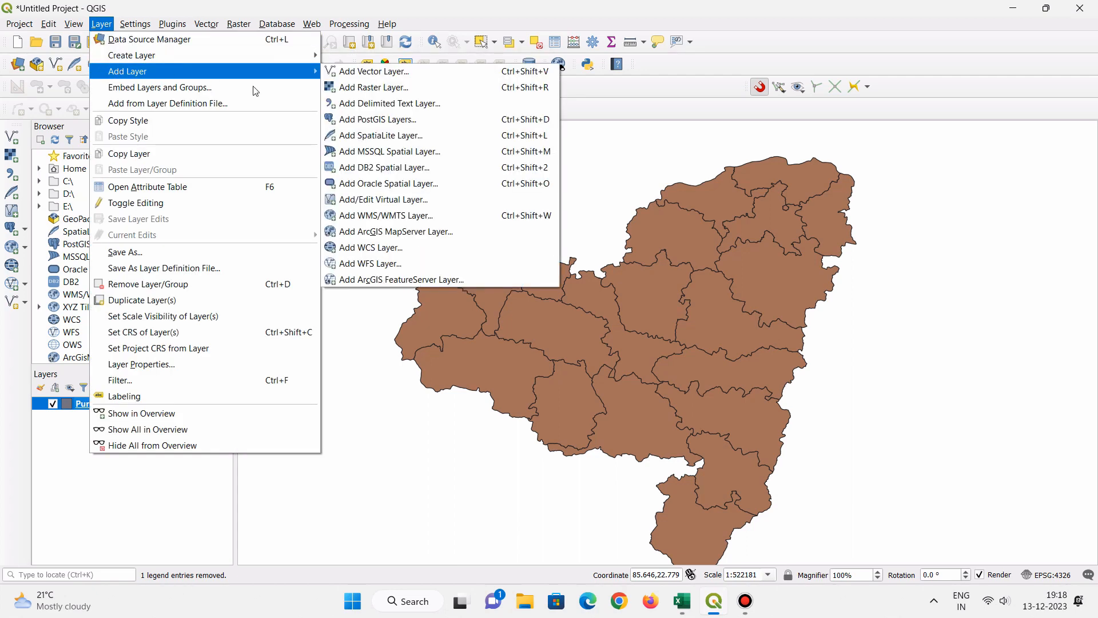
left_click(396, 72)
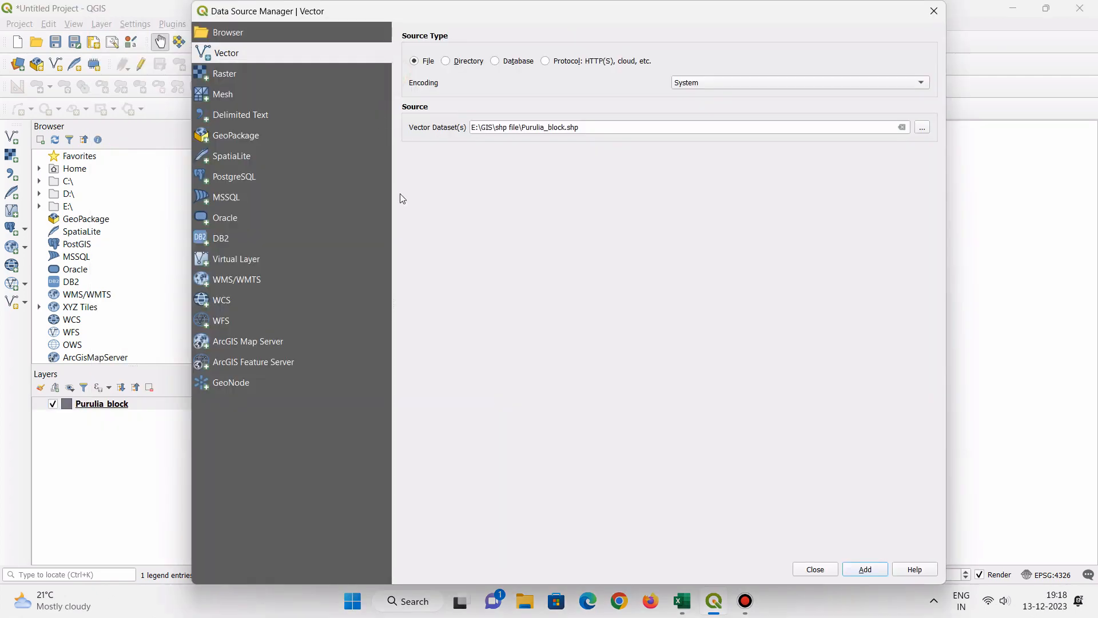
left_click(922, 128)
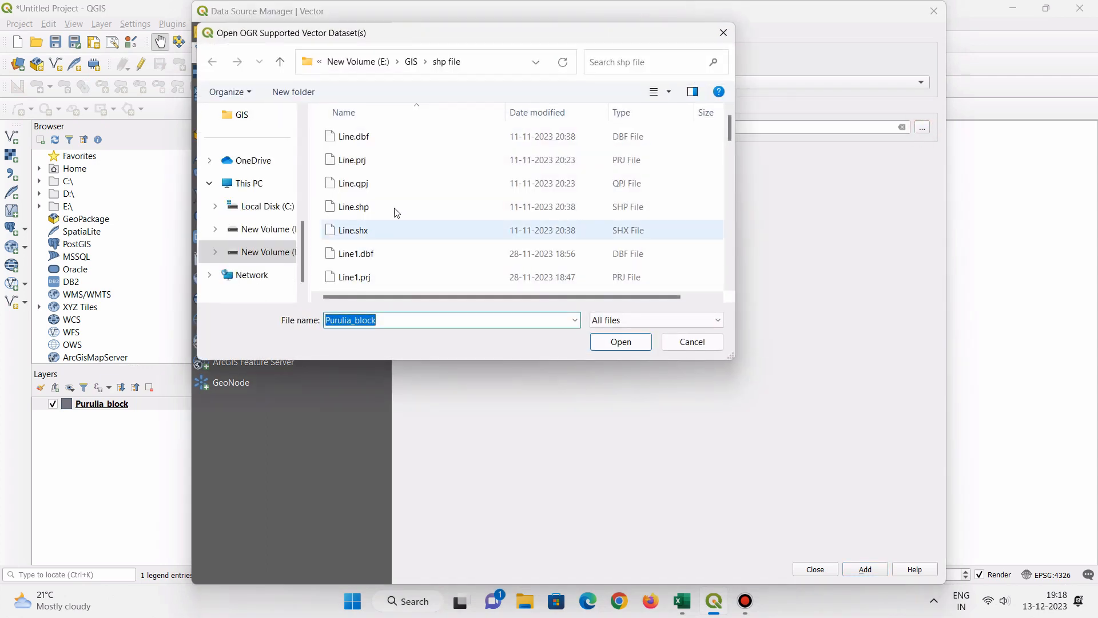
left_click(414, 63)
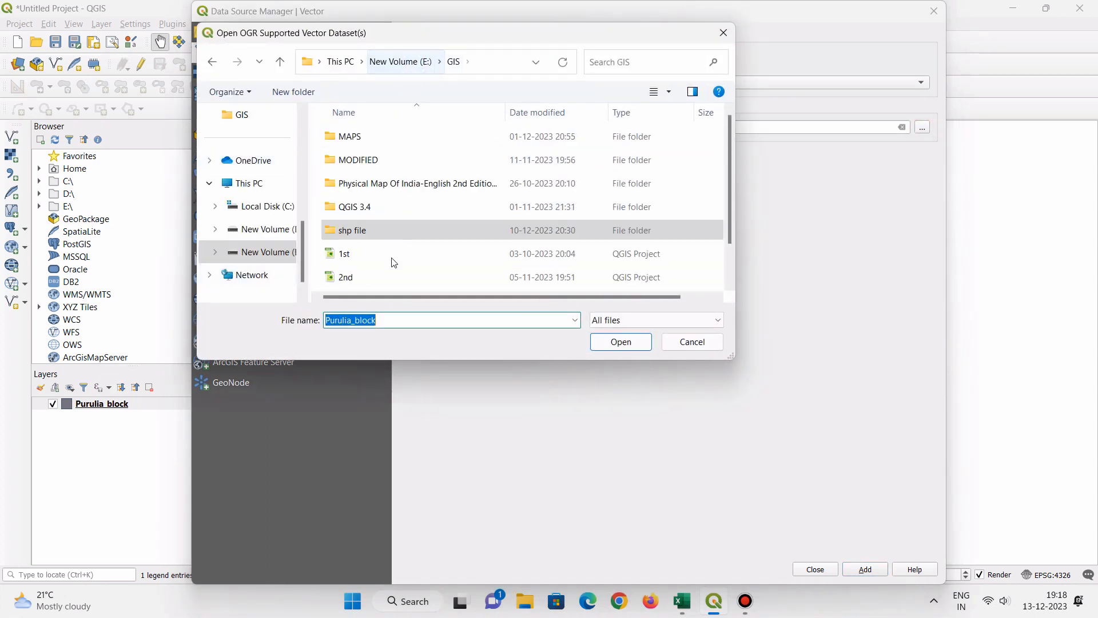
scroll(392, 257, "down", 1)
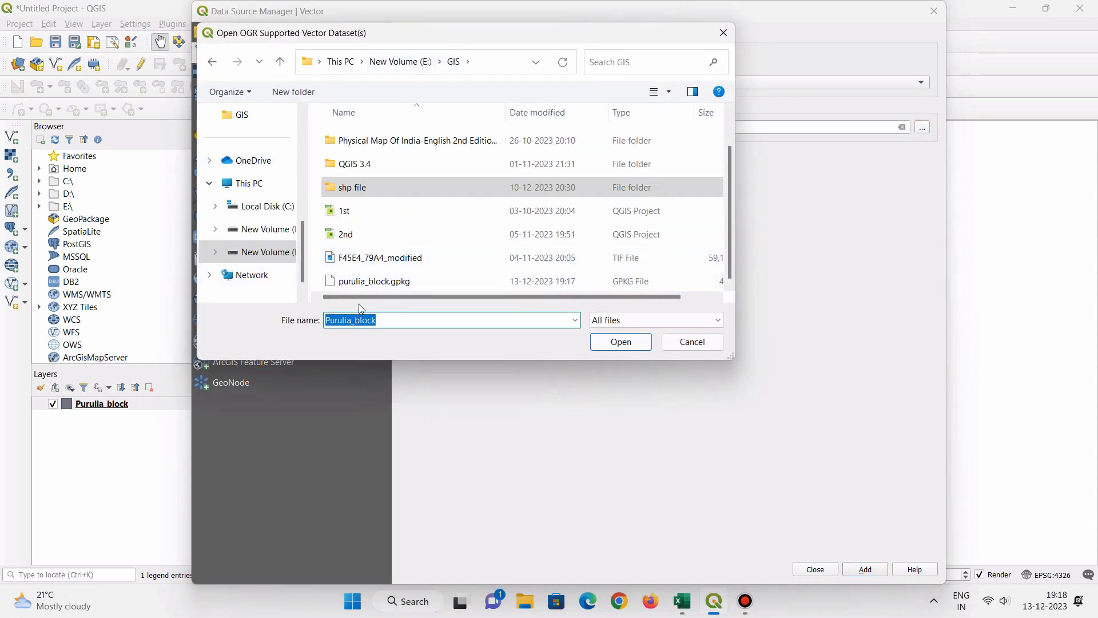
left_click(370, 283)
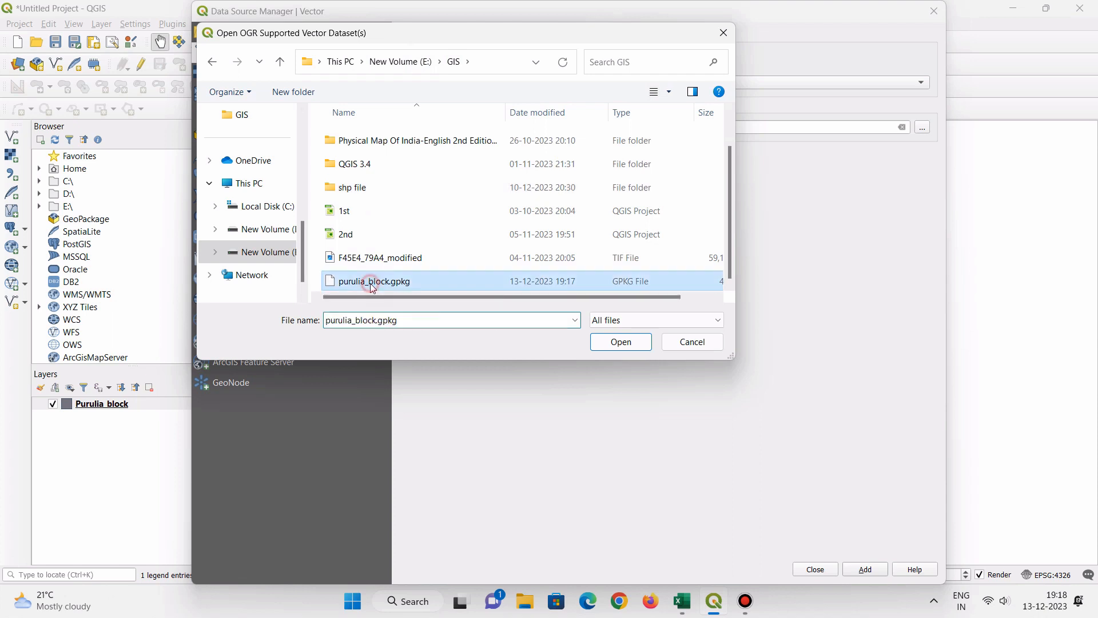
left_click(616, 343)
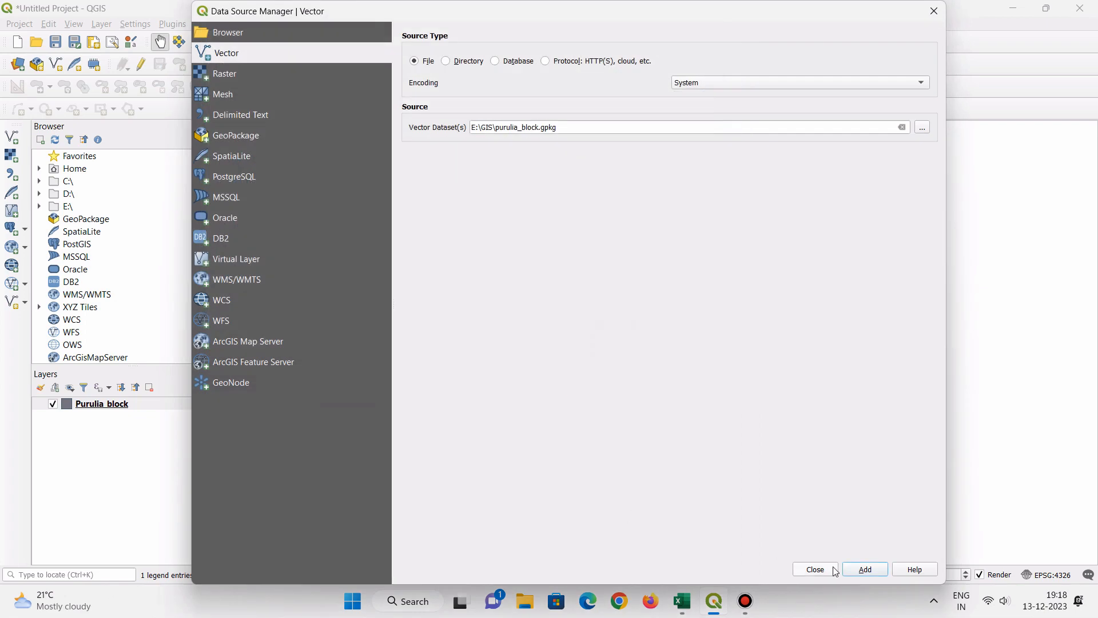
left_click(865, 570)
left_click(829, 574)
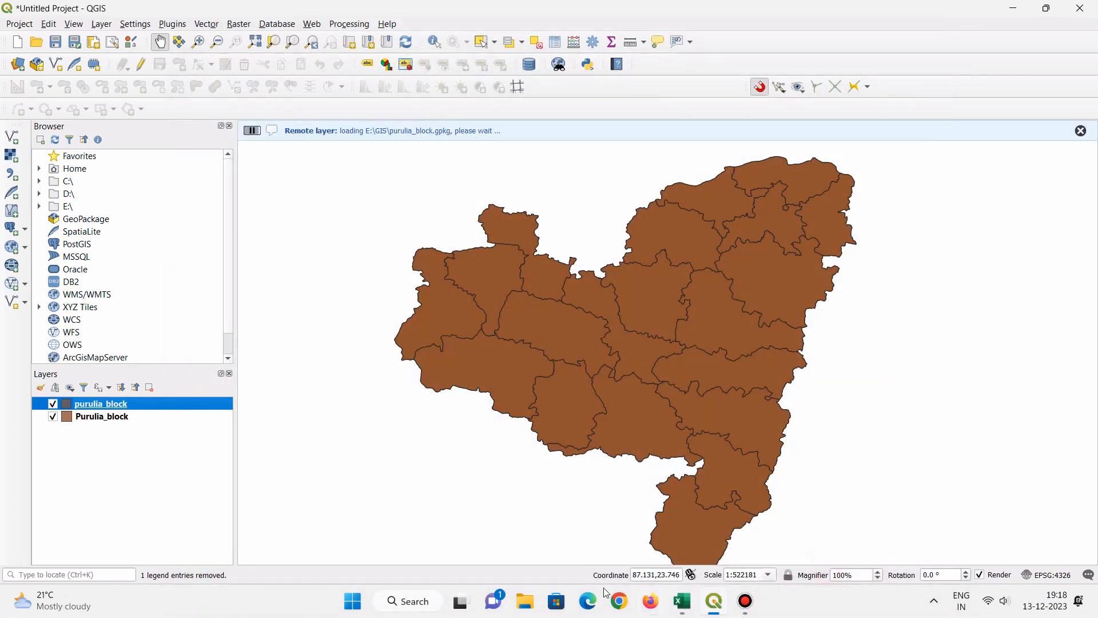
left_click(135, 436)
left_click(115, 420)
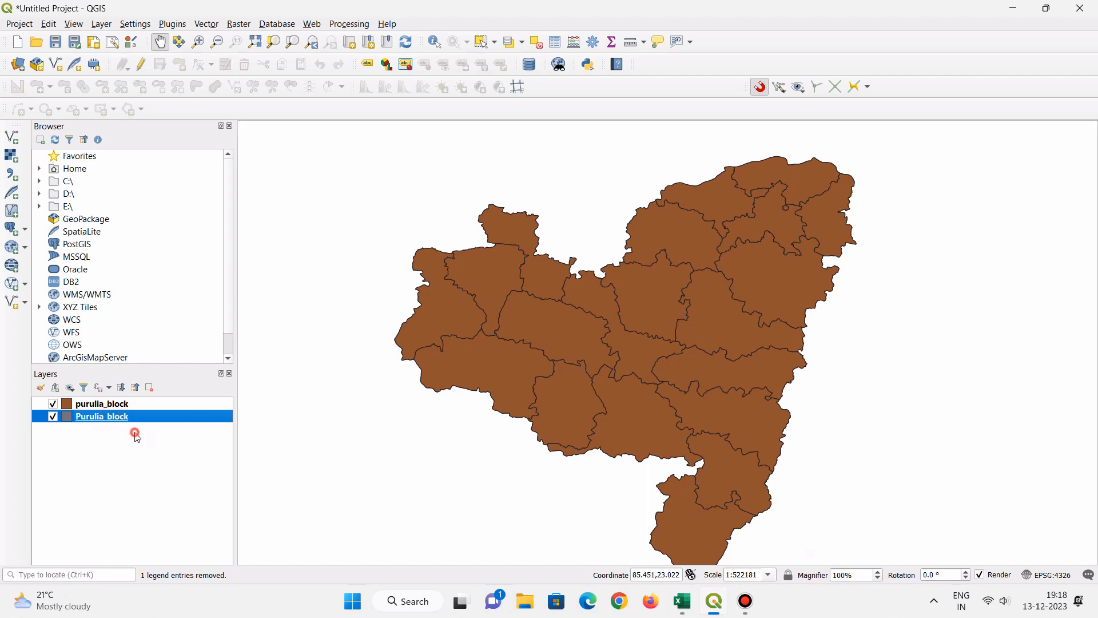
left_click(135, 435)
left_click(117, 404)
right_click(118, 408)
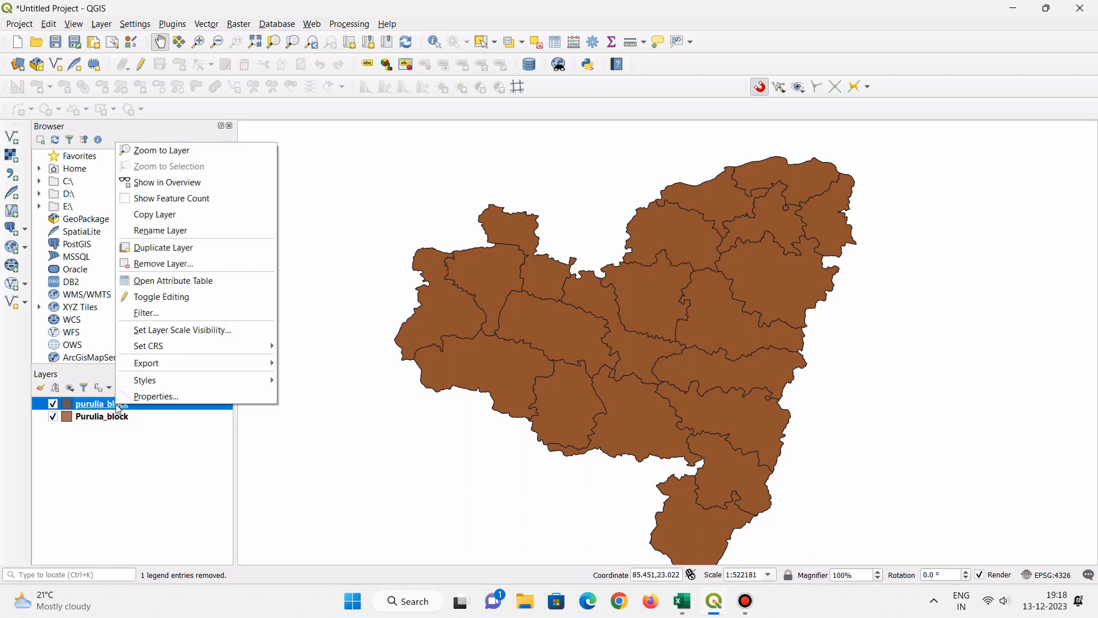
left_click(146, 396)
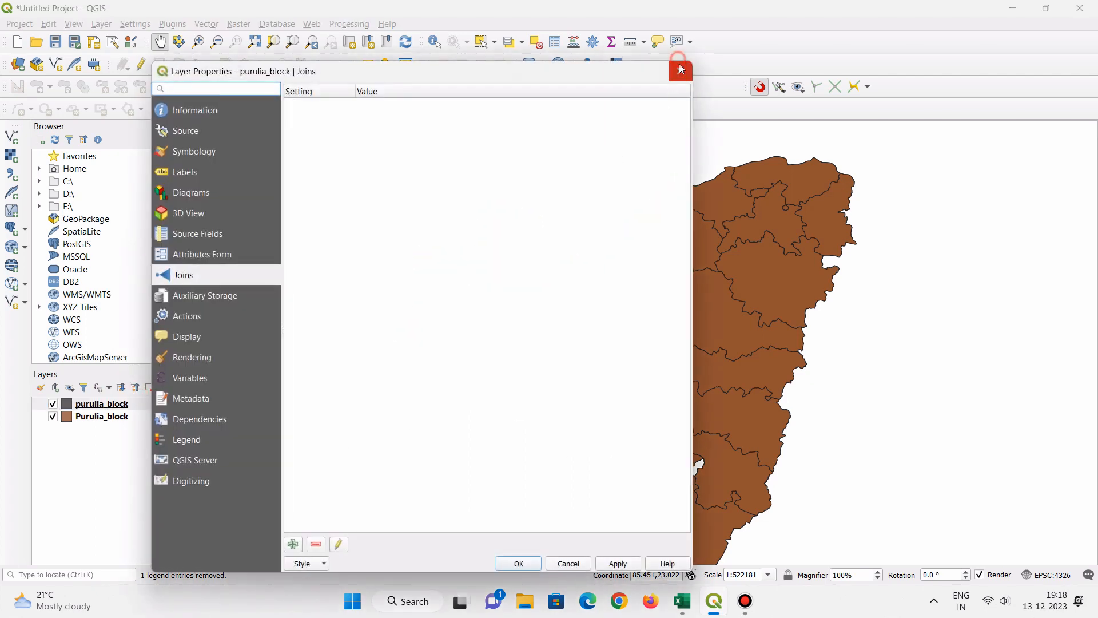
left_click(569, 561)
- Examine the attribute table of the GeoPackage layer purulia_block across its columns for the joined population fields
right_click(75, 406)
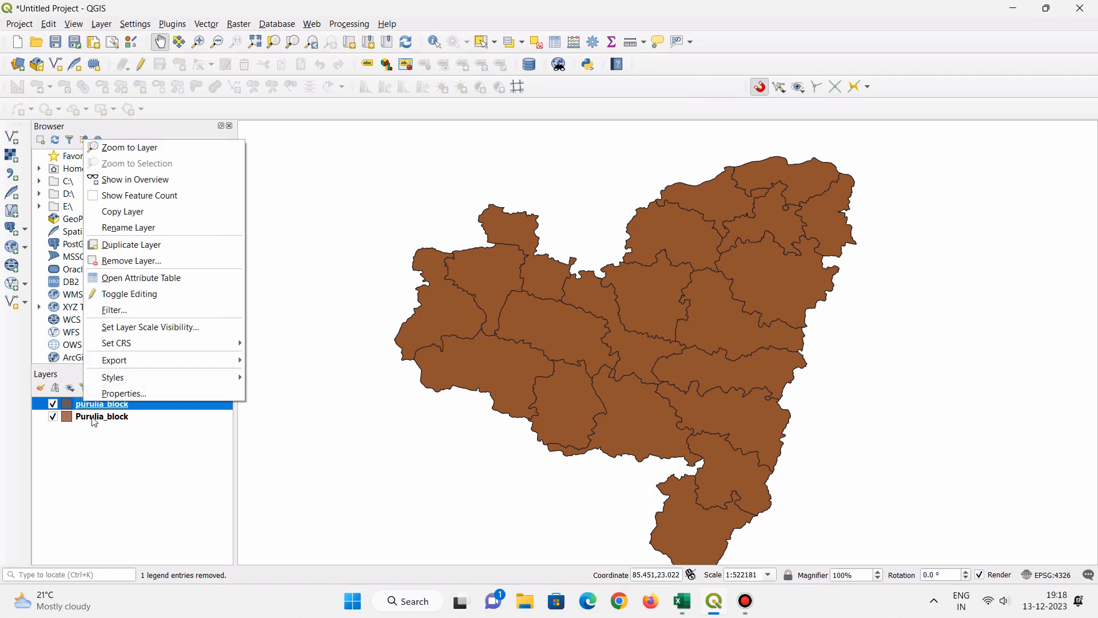
left_click(109, 279)
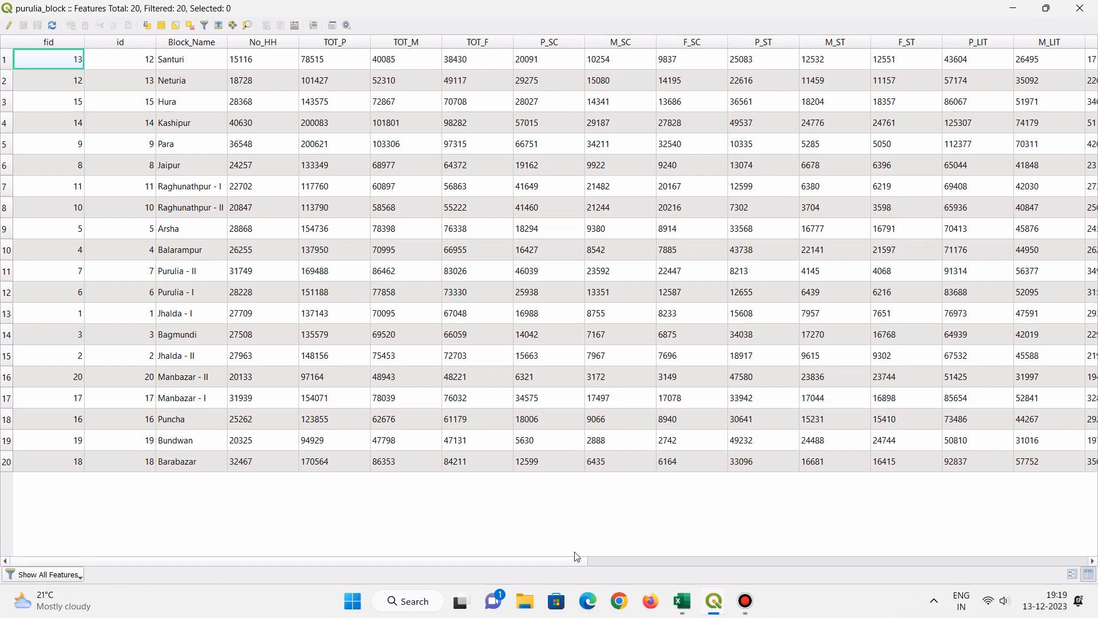
left_click_drag(566, 561, 875, 561)
left_click_drag(1073, 528, 257, 504)
left_click_drag(548, 564, 1076, 581)
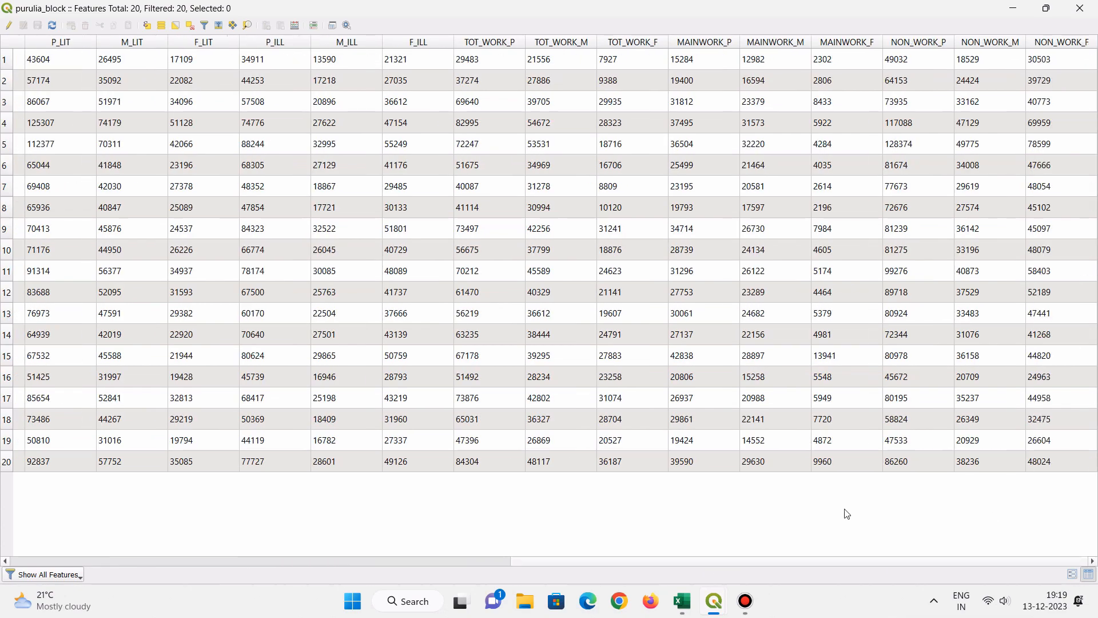